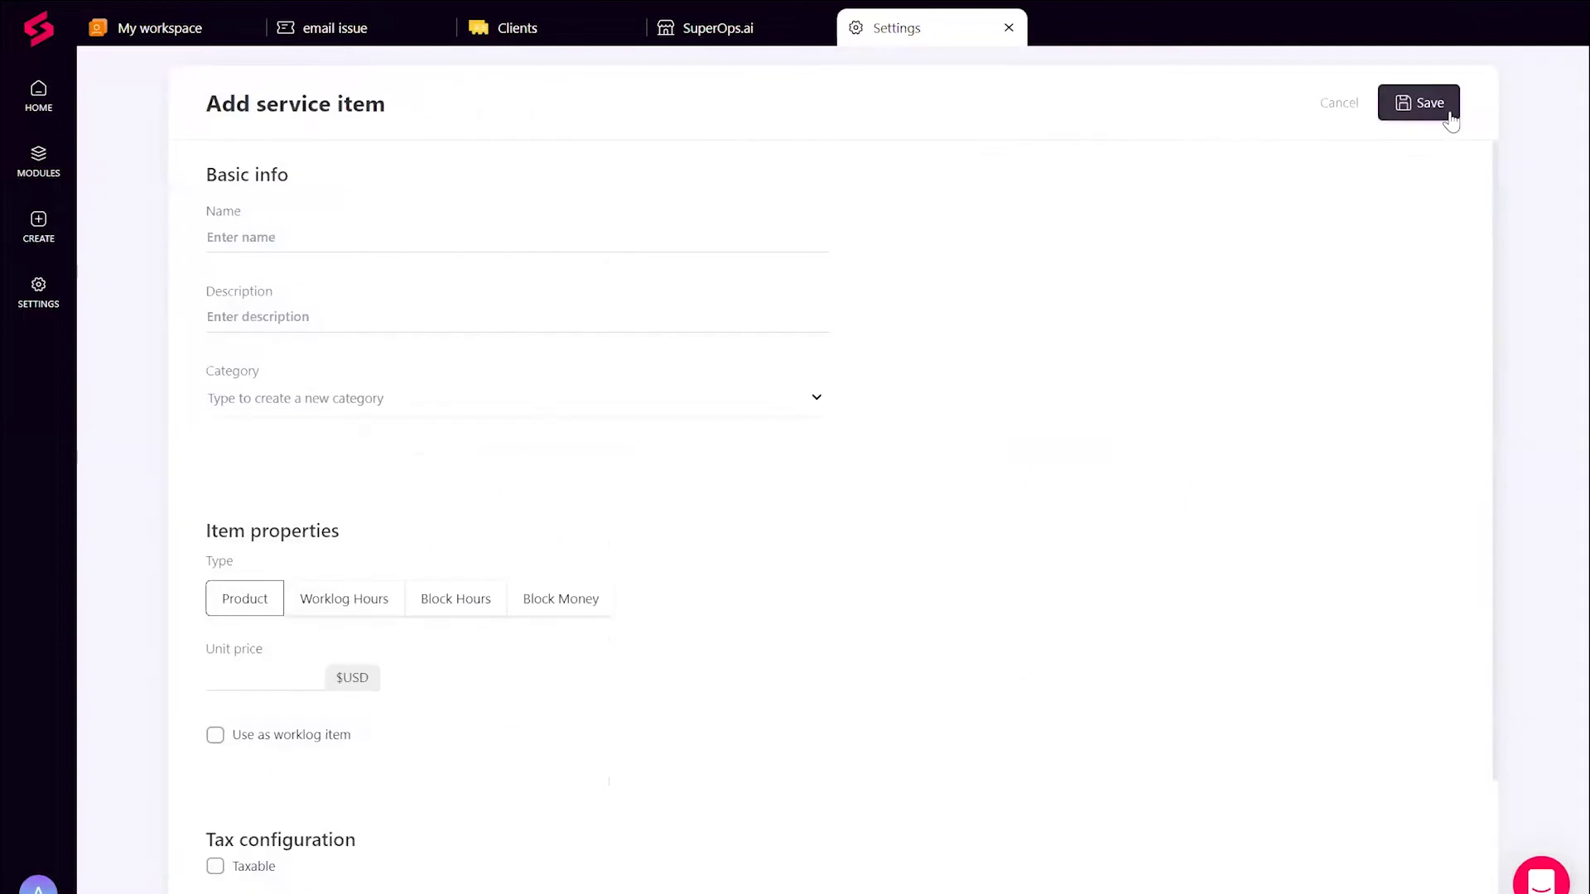
Step: Compare the item property fields offered for the Product, Worklog Hours, Block Hours and Block Money types of a new service item
scroll(498, 667, "down", 2)
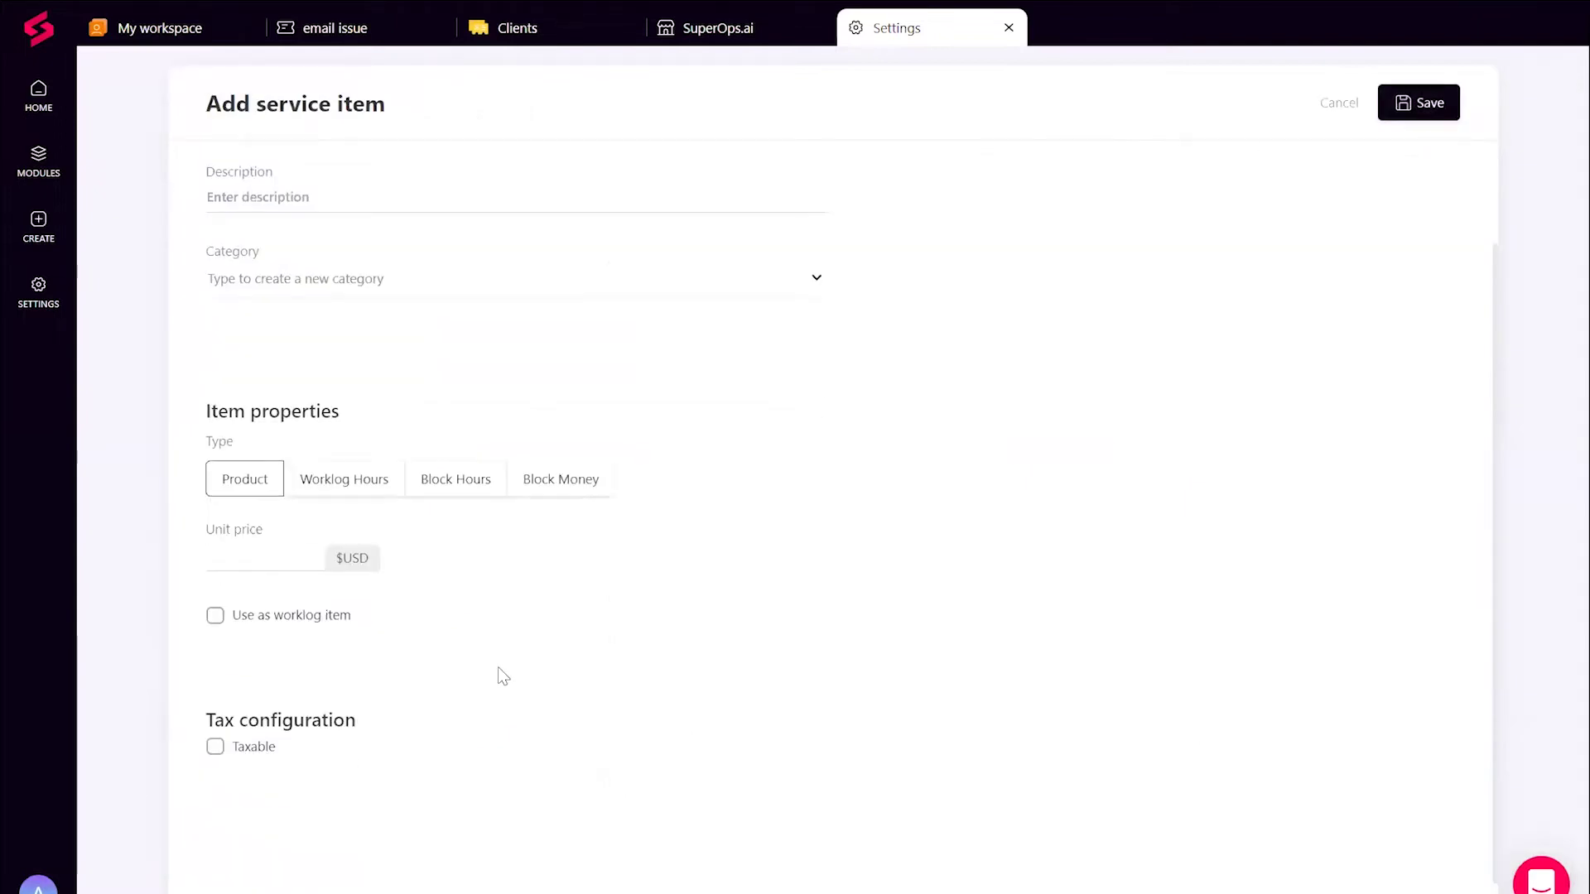
left_click(257, 560)
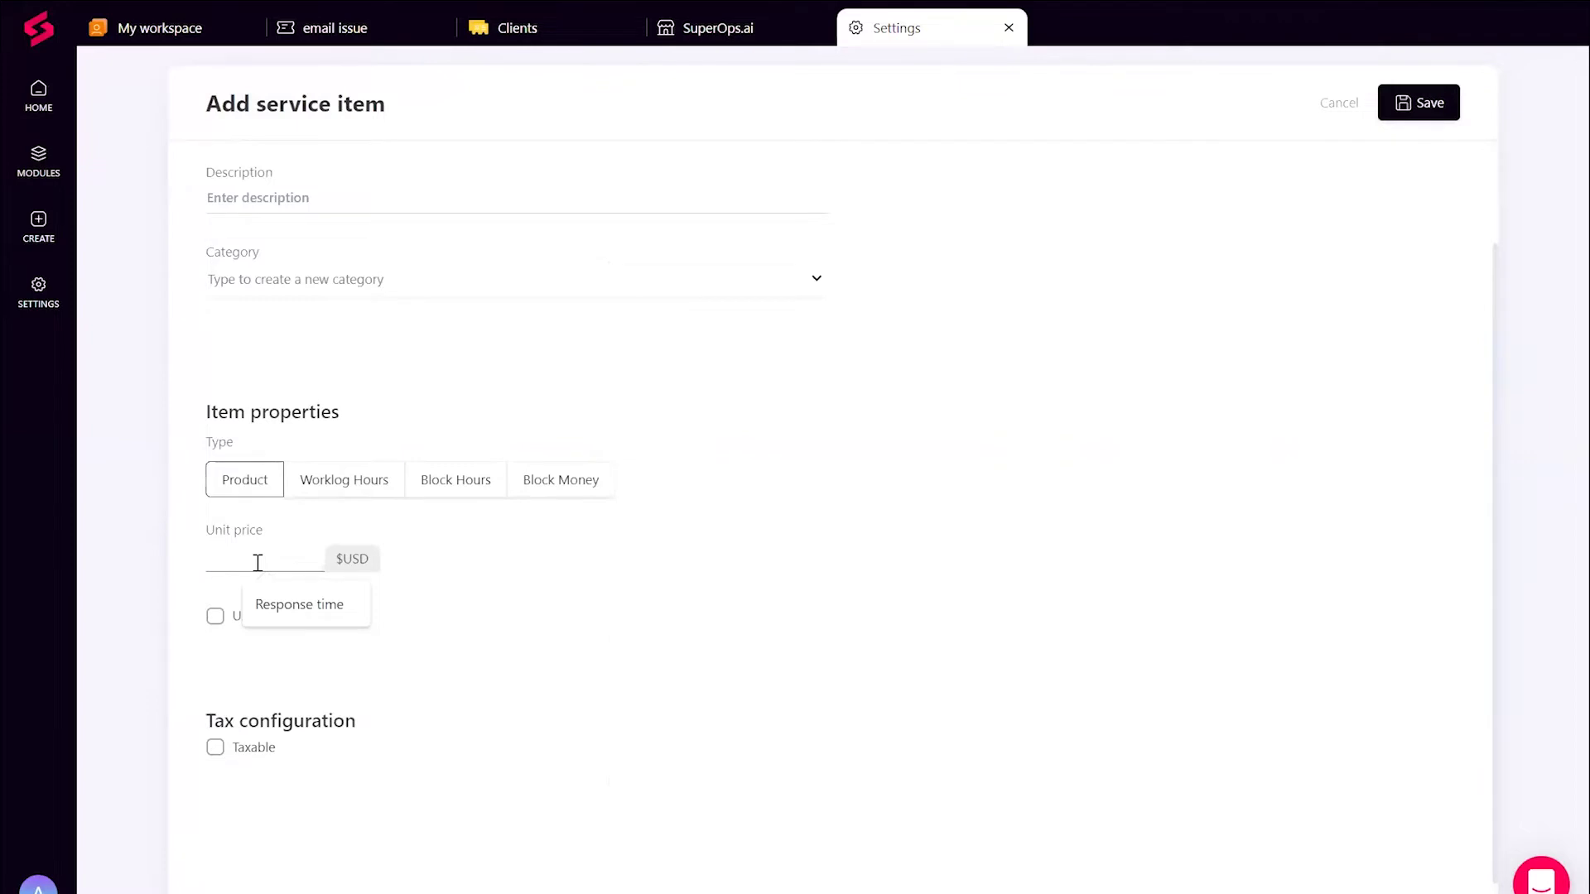
left_click(345, 490)
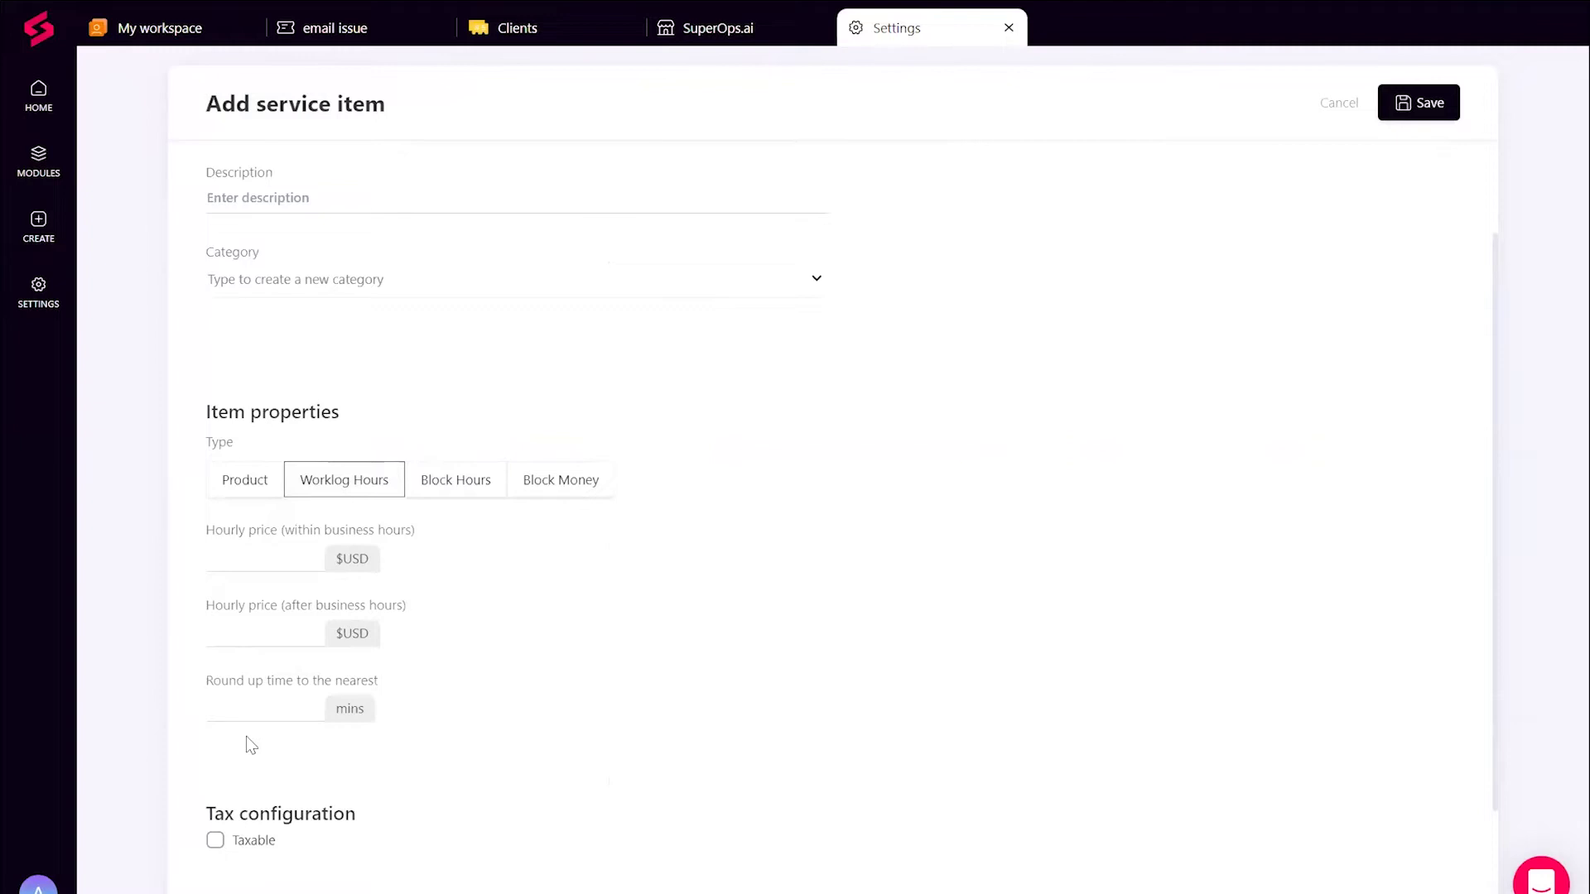
left_click(464, 489)
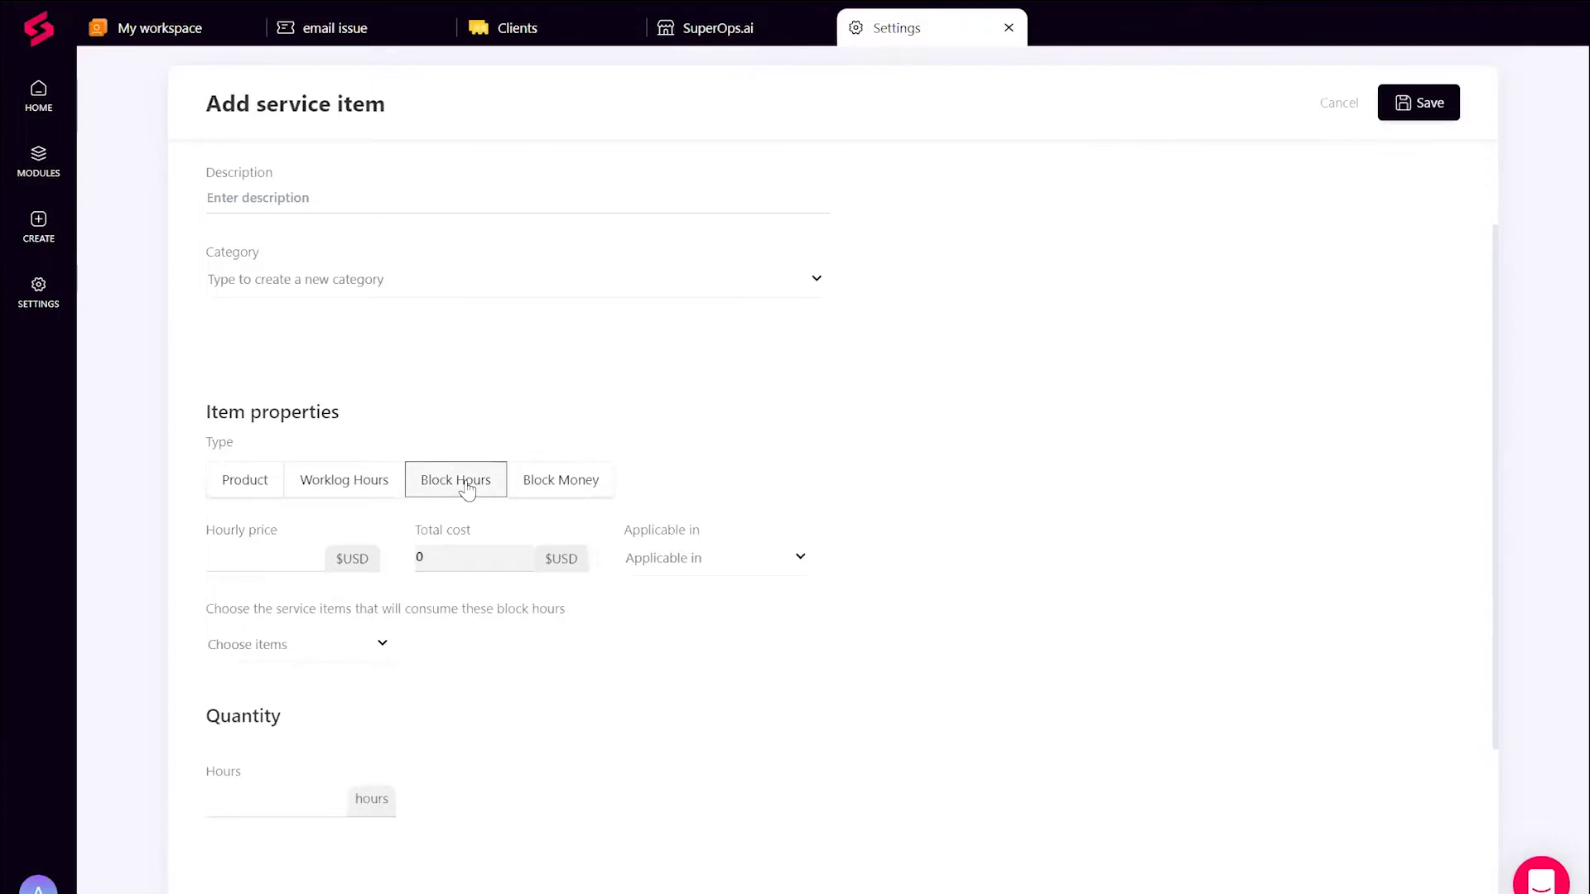
left_click(570, 491)
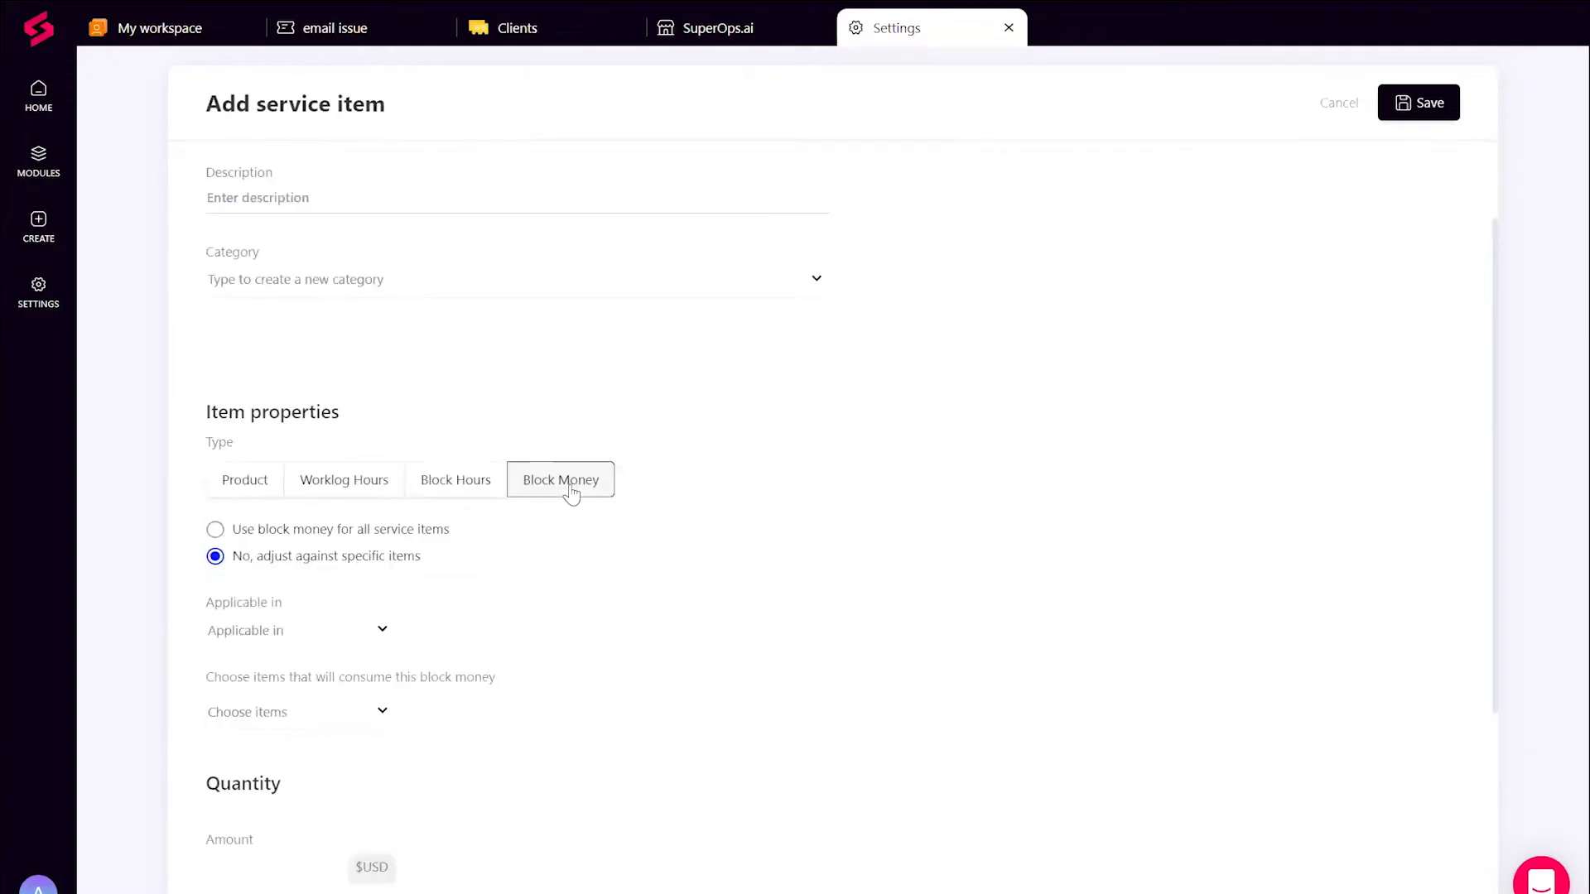
left_click(471, 495)
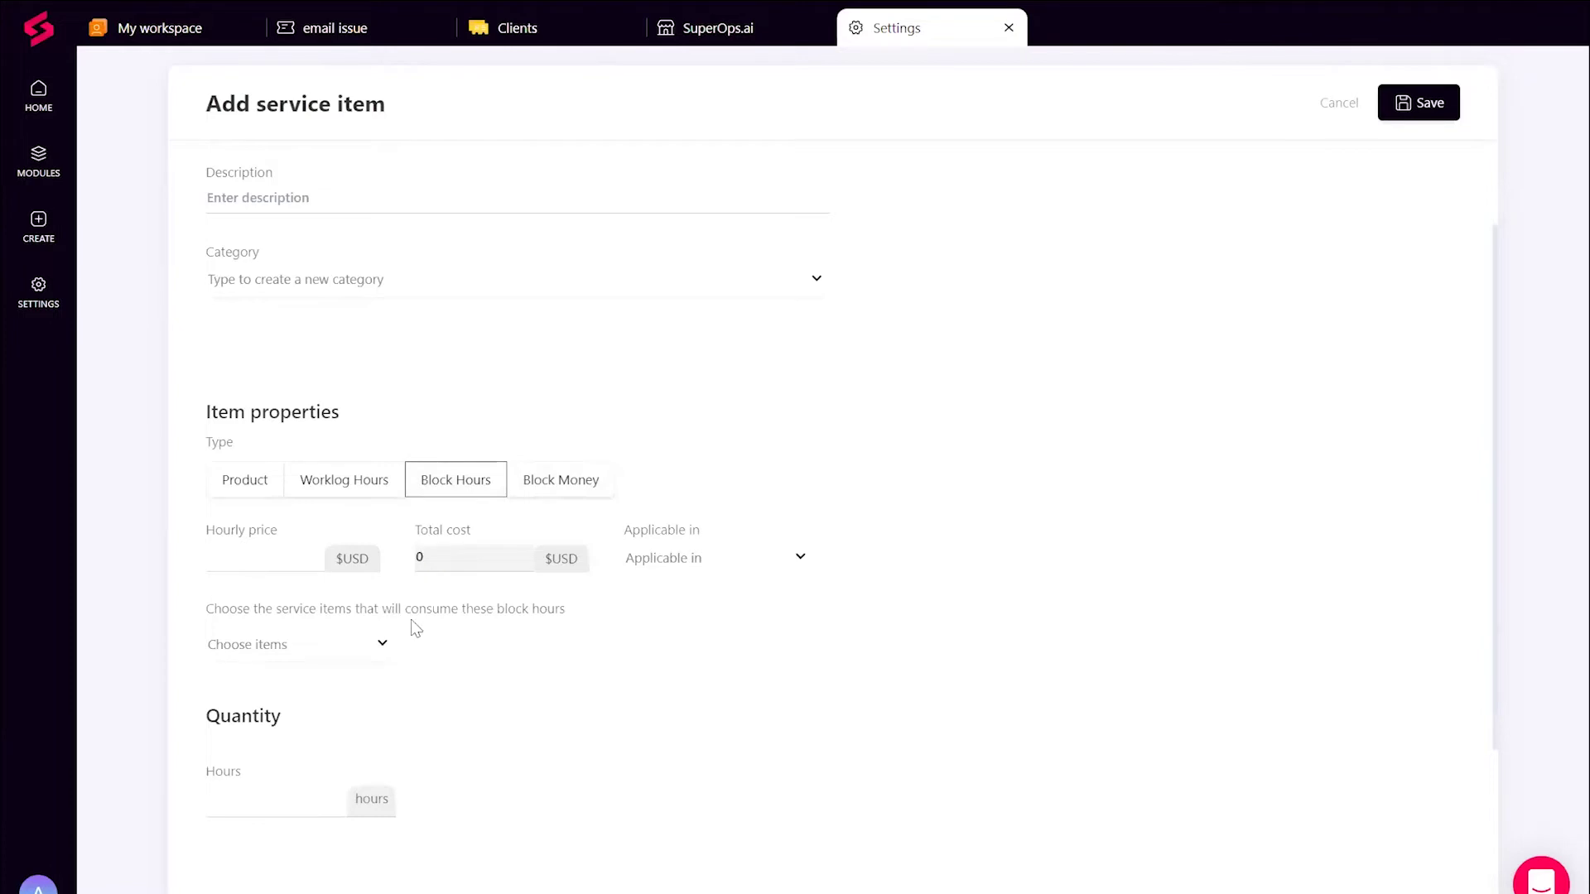
Step: Try adding PC Support1 as a service item that consumes the block hours, and remove it again
left_click(379, 644)
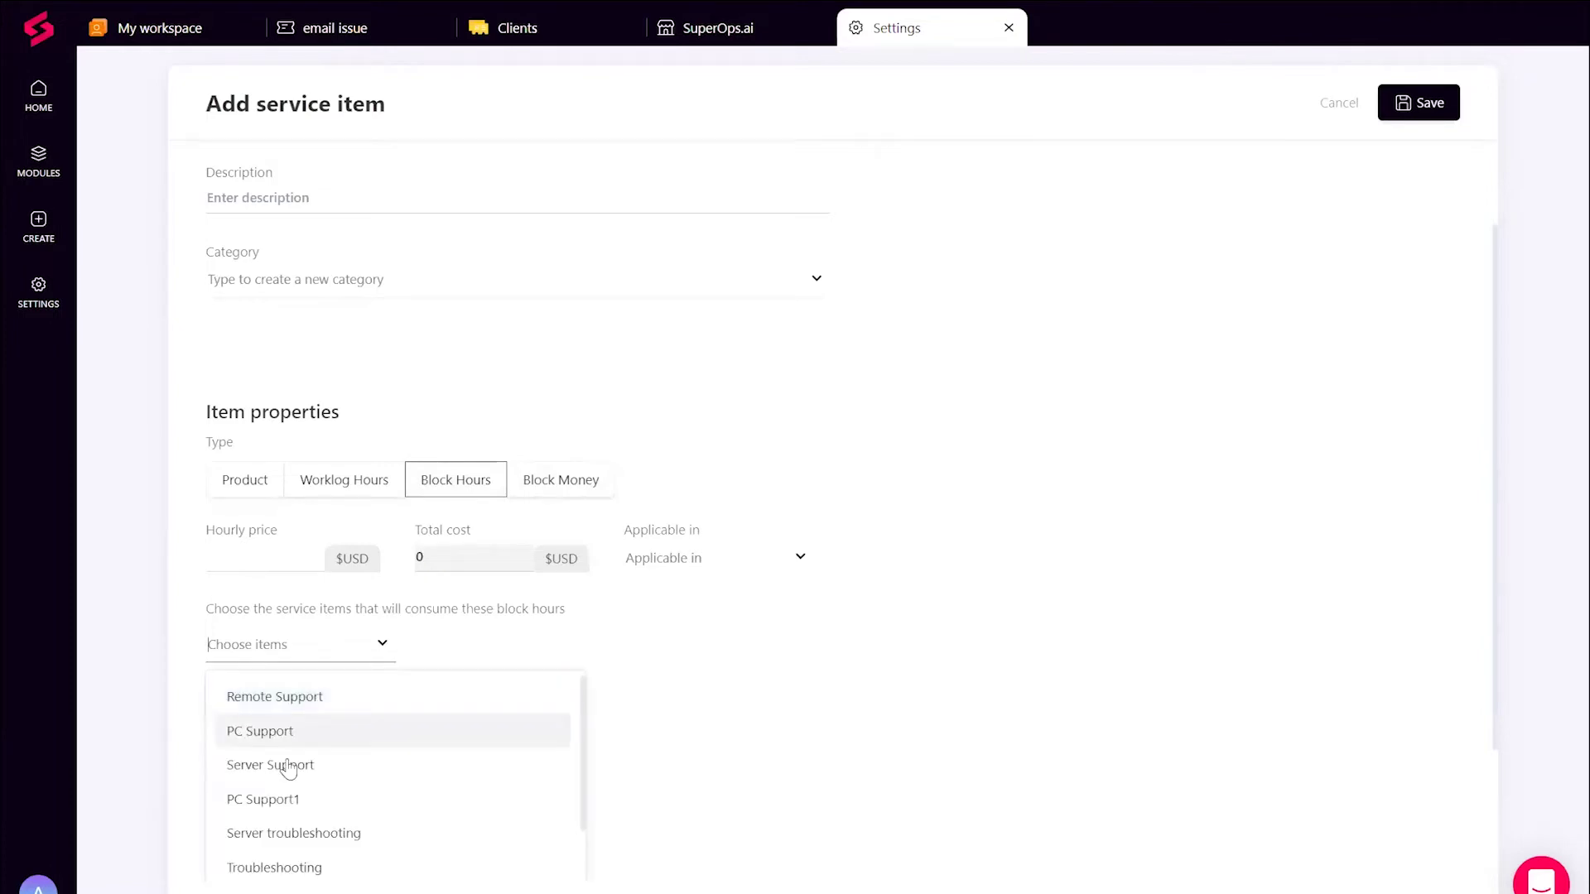
left_click(263, 800)
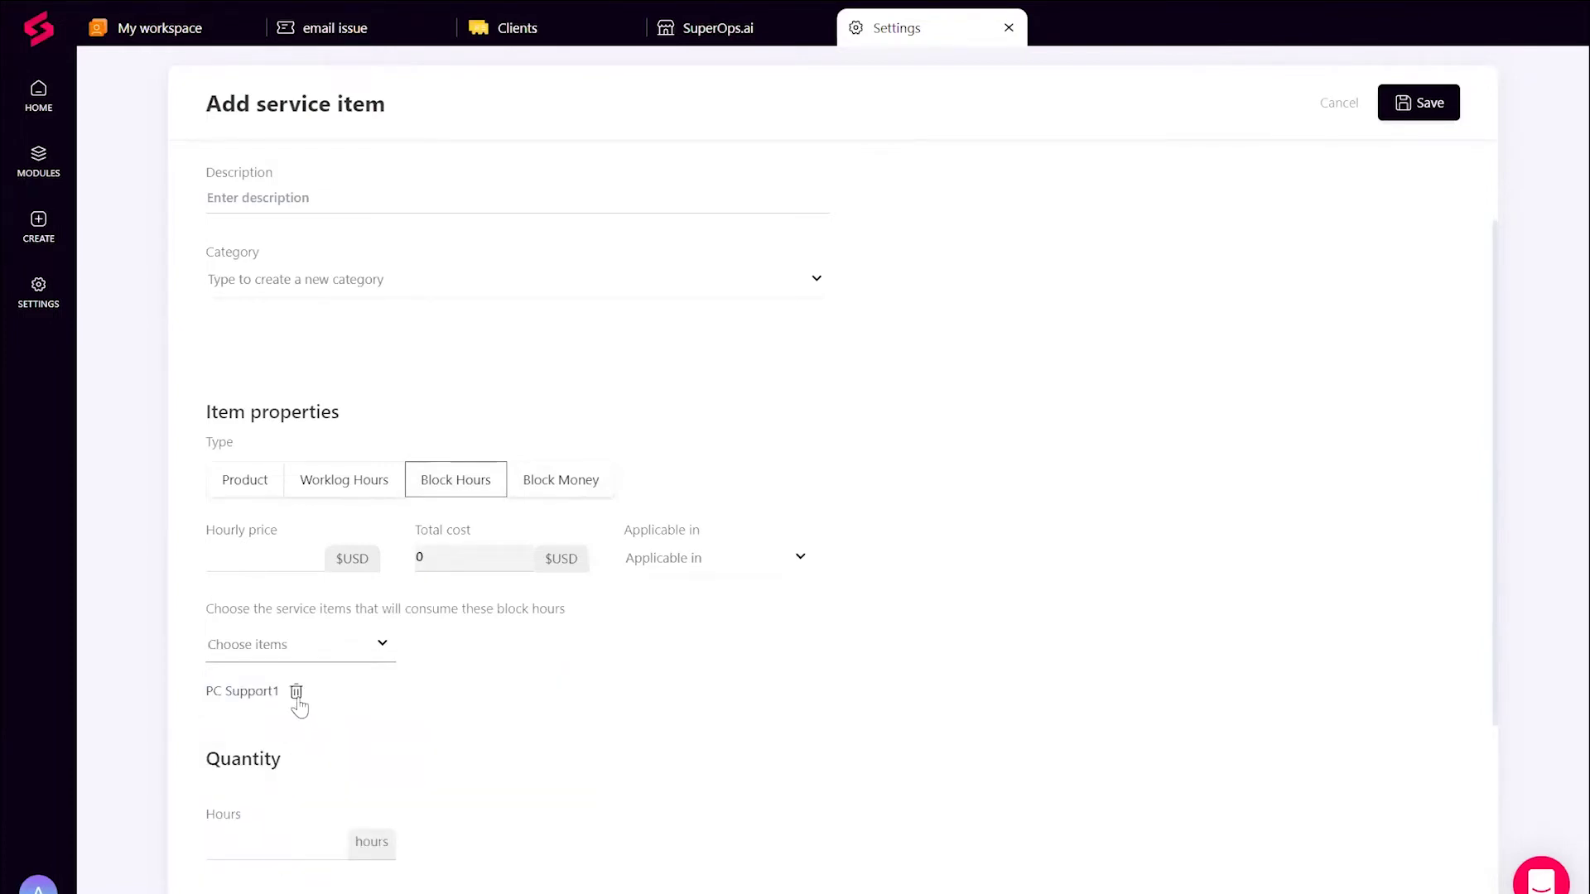
left_click(297, 694)
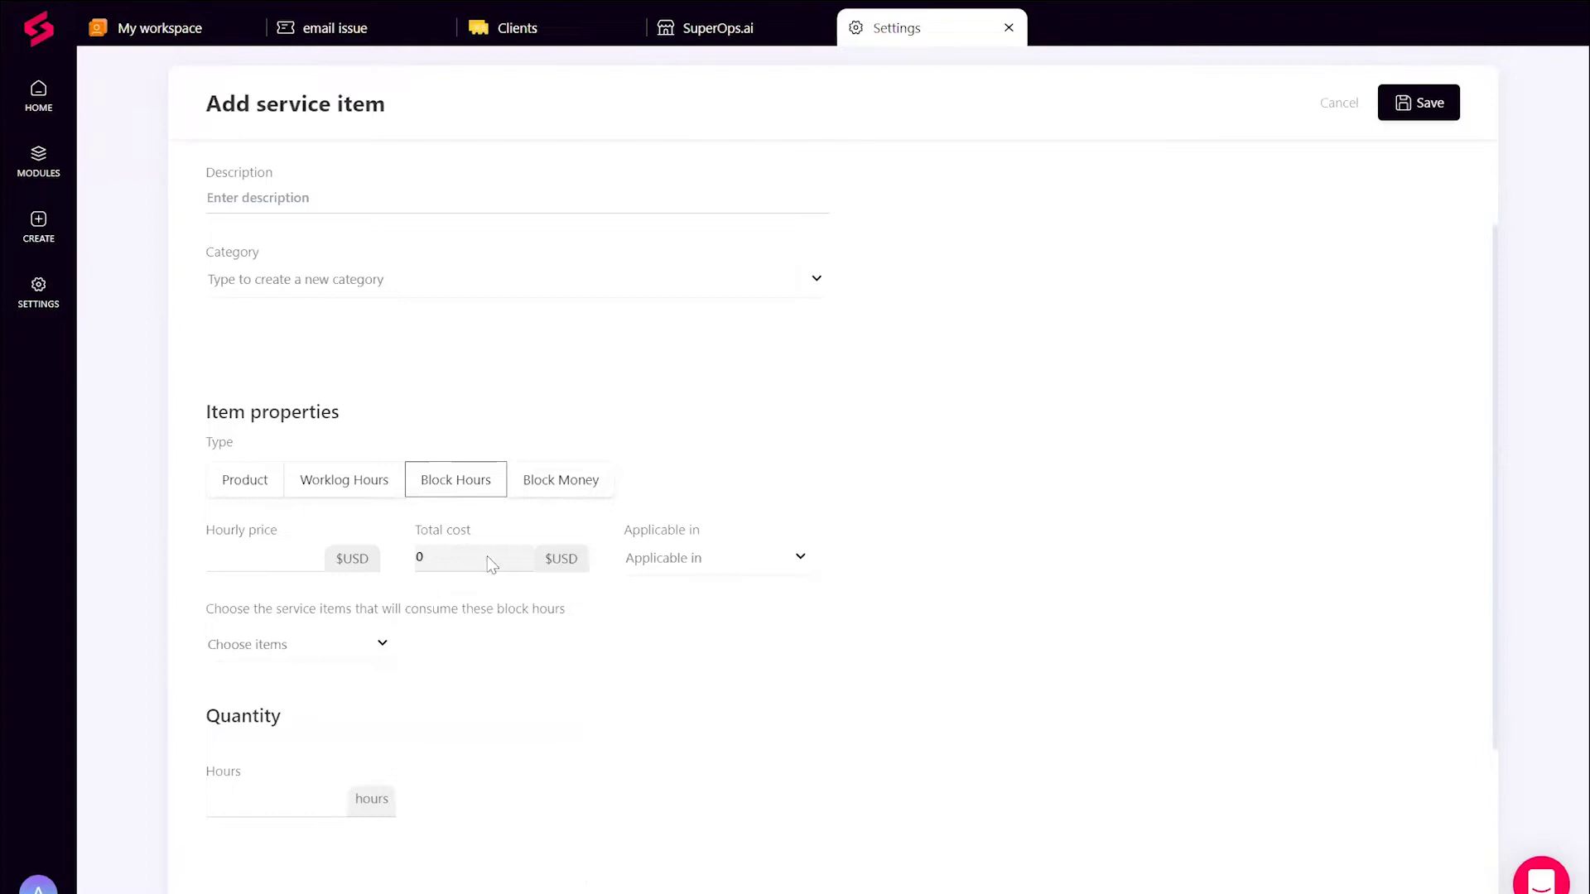
Step: View the Service Catalog list in the settings and browse the Marketplace's third-party integrations, including invoicing and remote desktop
left_click(43, 323)
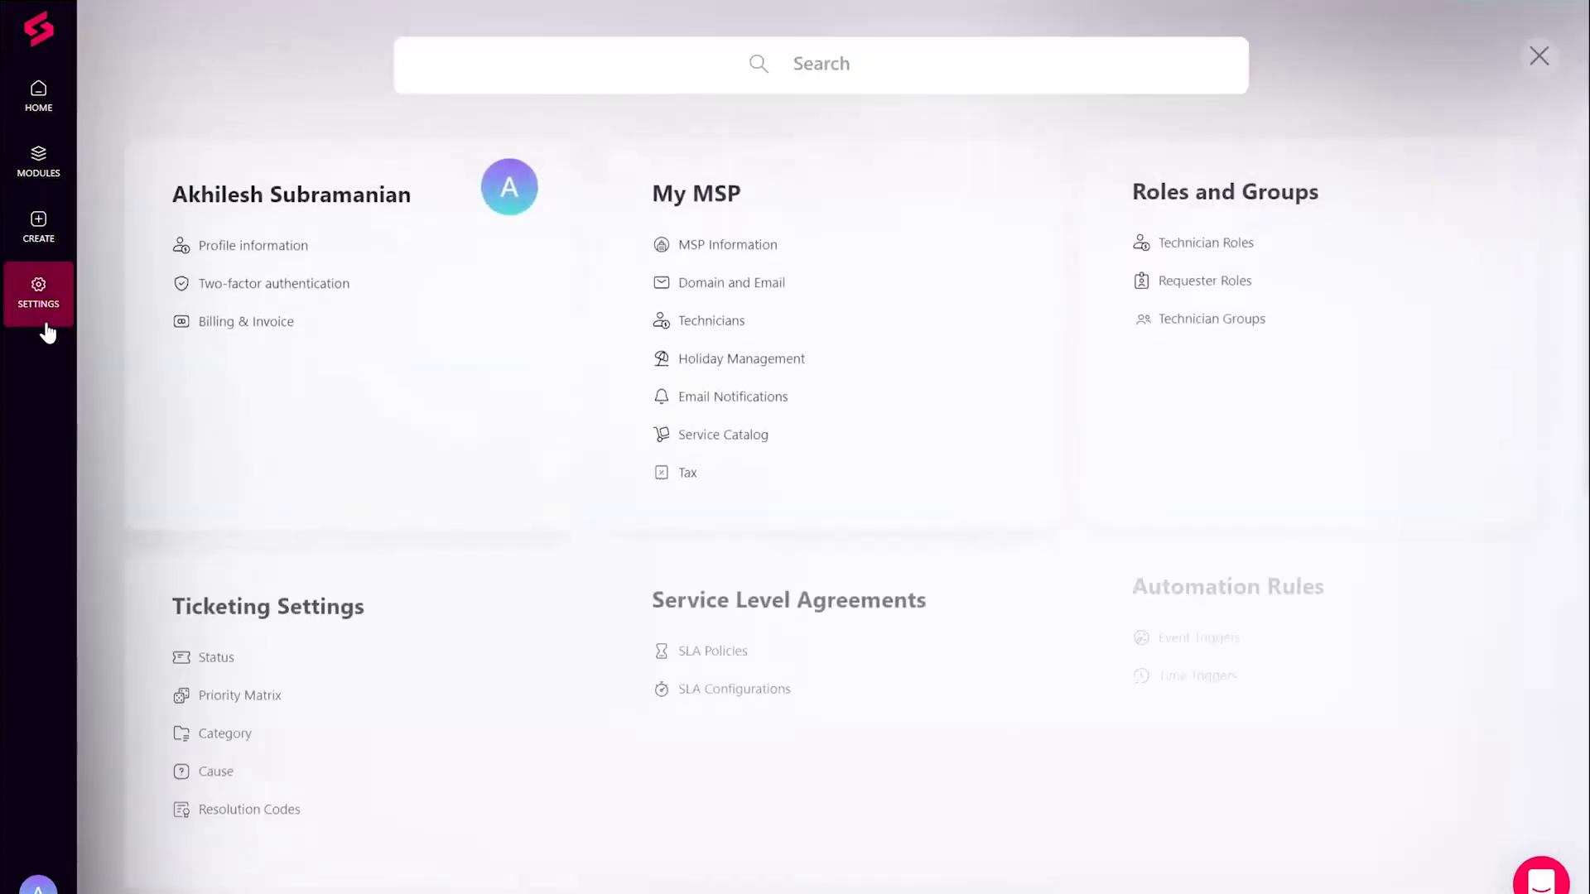
left_click(676, 443)
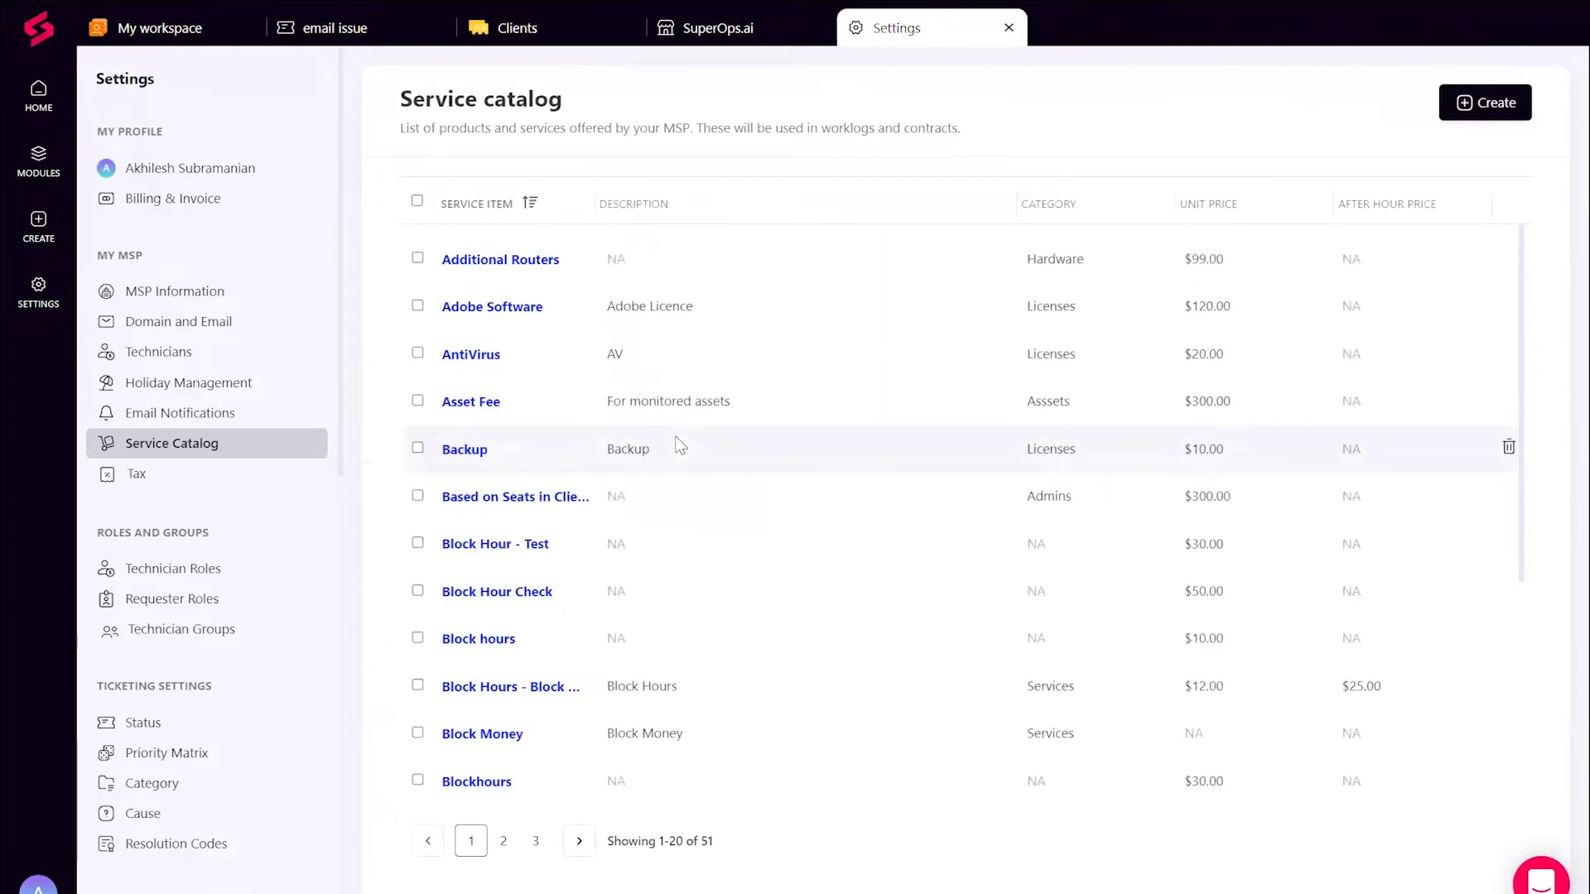
scroll(219, 714, "down", 10)
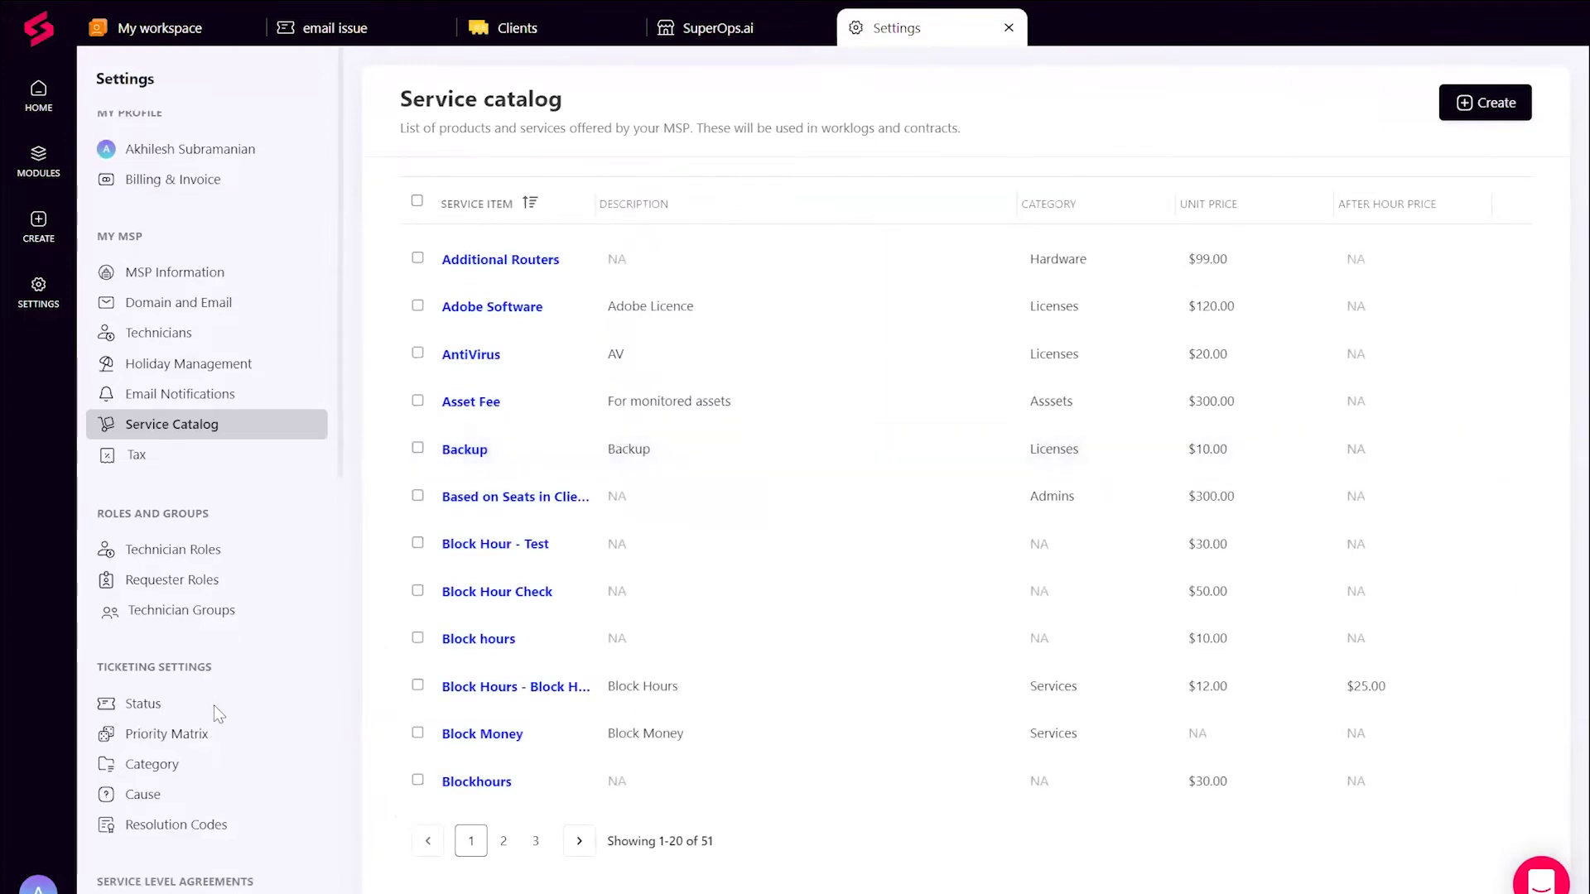
left_click(169, 861)
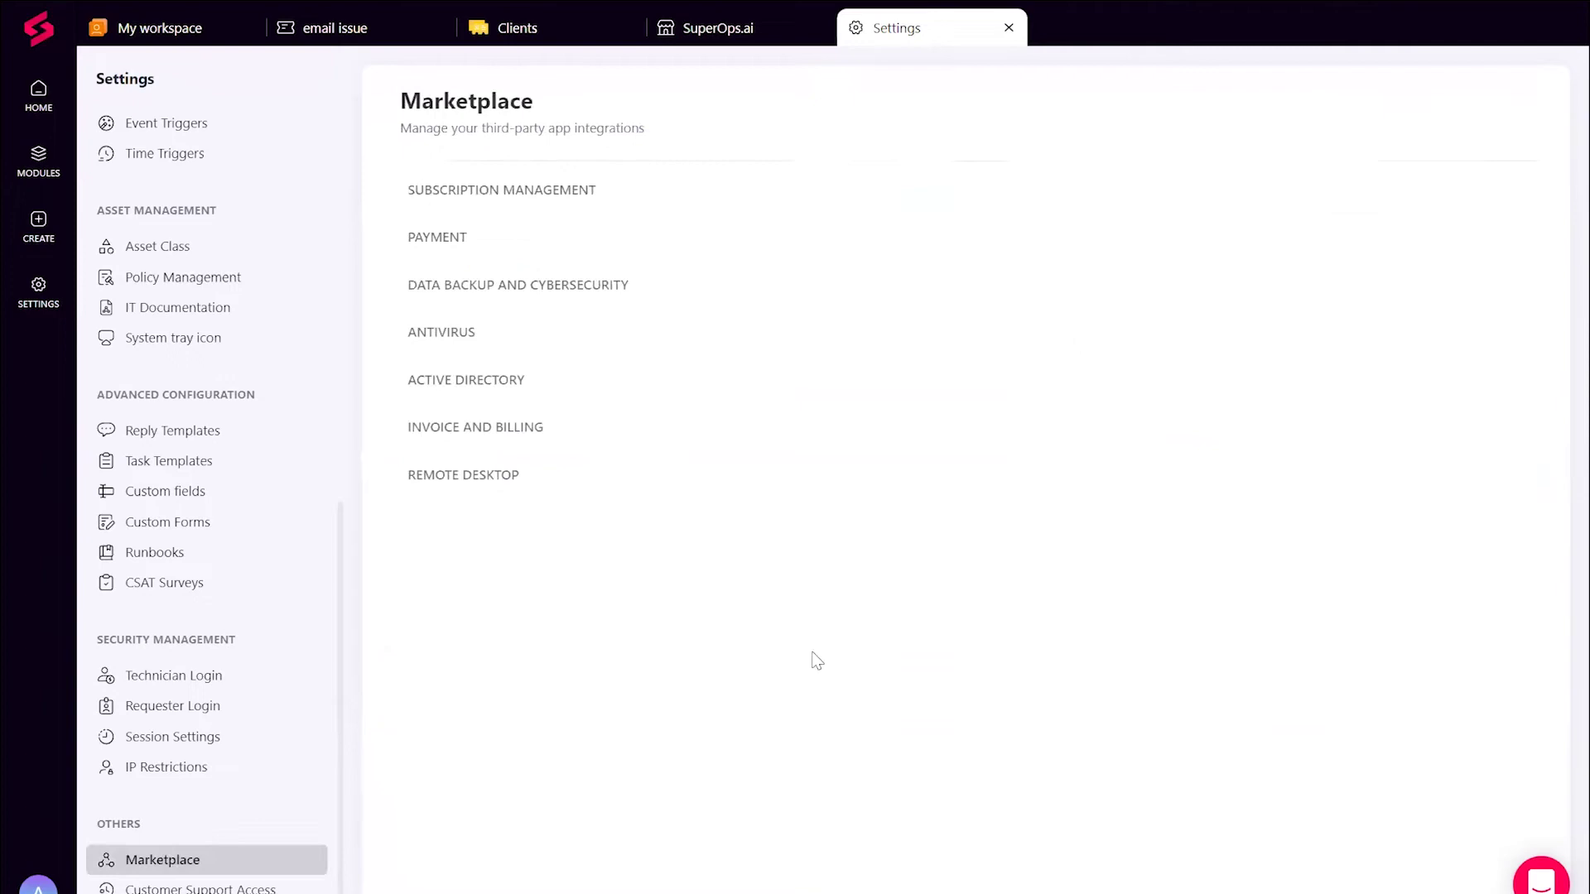
scroll(816, 660, "down", 7)
scroll(816, 660, "down", 3)
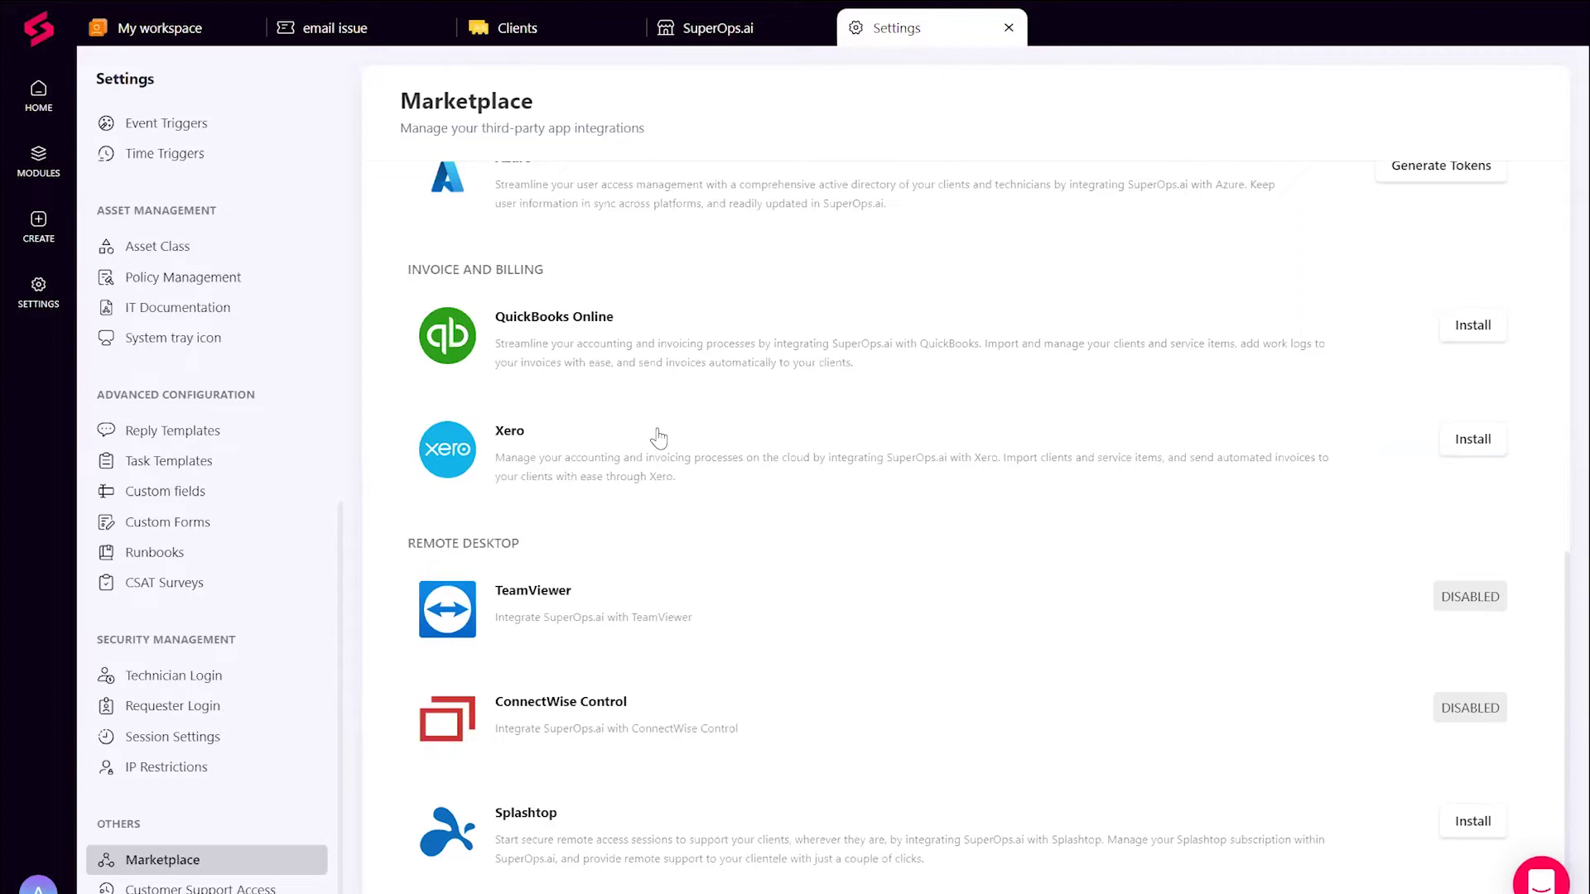
Step: Open the contract of the SuperOps.ai client and look over its subscription items and custom pricing
left_click(726, 43)
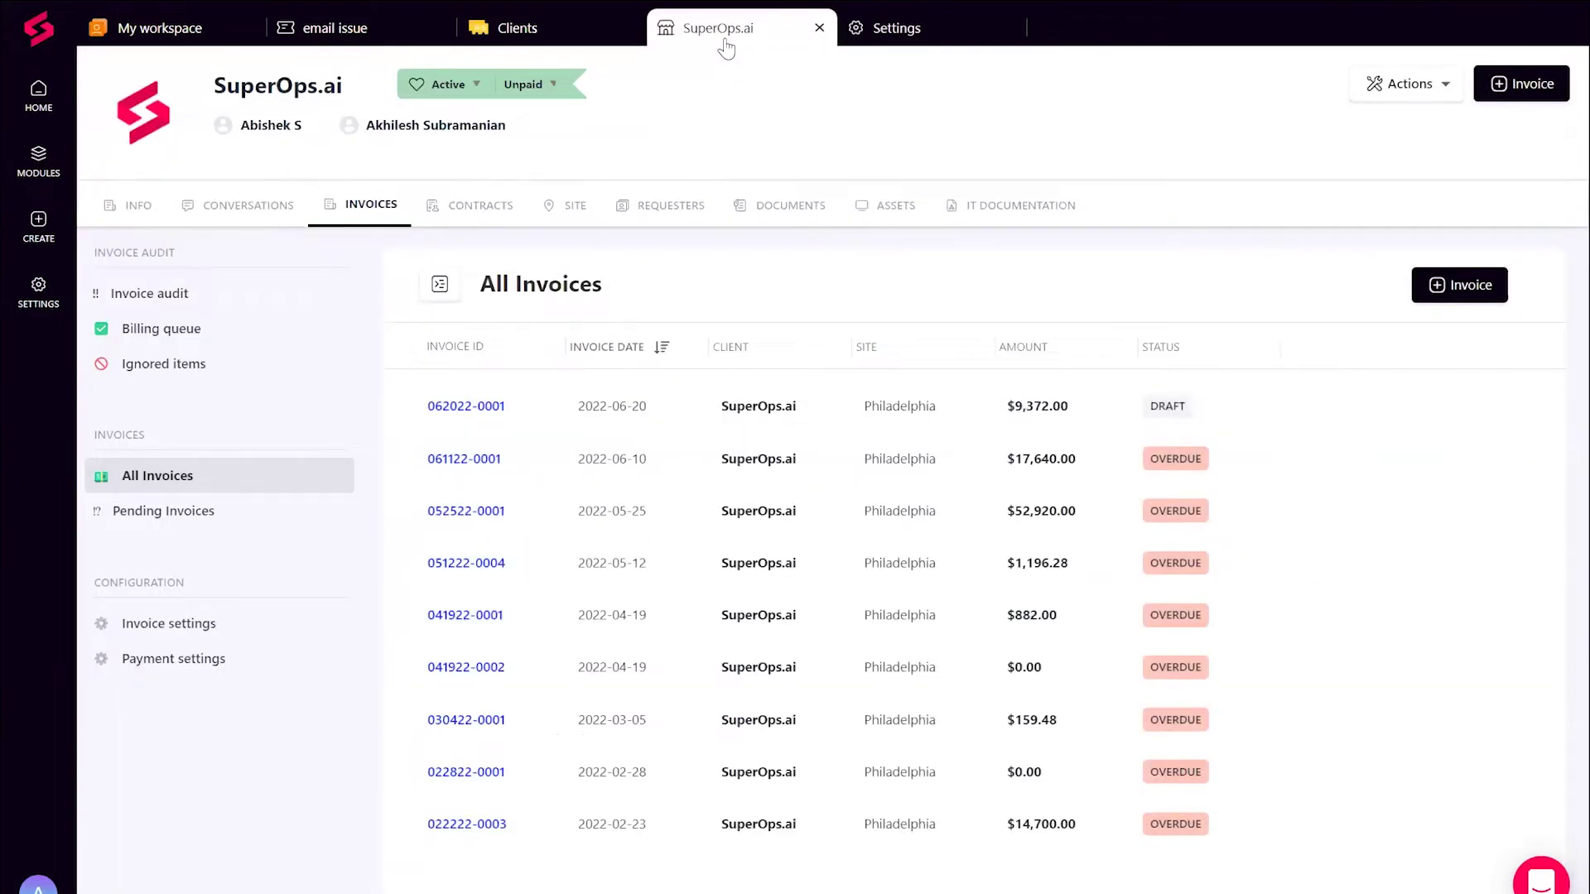
left_click(461, 222)
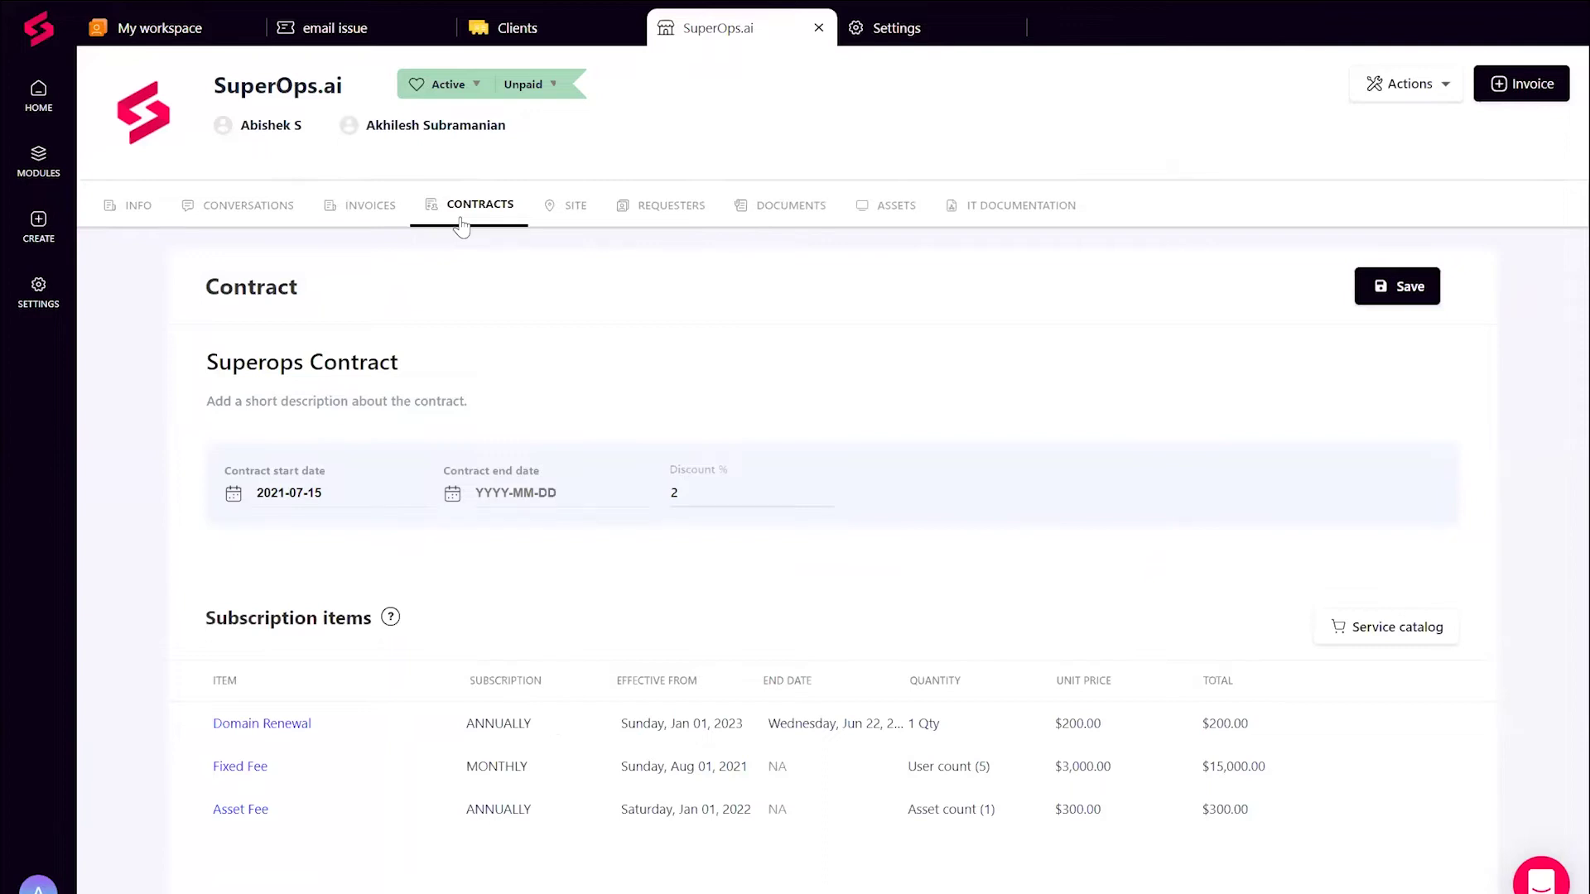
scroll(447, 743, "down", 5)
scroll(447, 742, "up", 2)
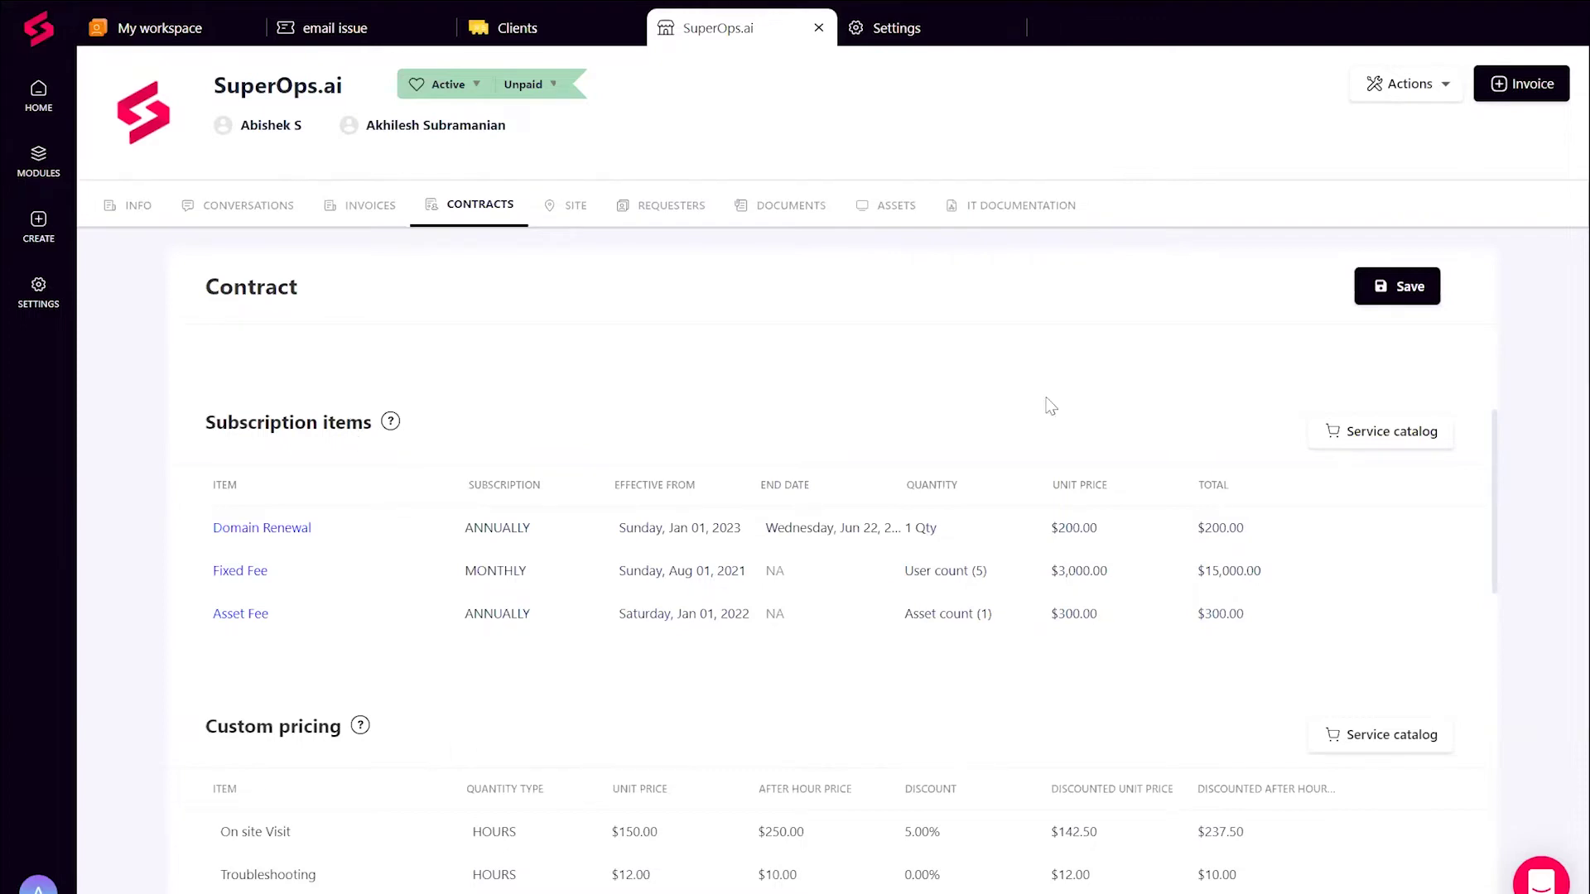
Step: Add Block Money, Microsoft Non-profit Business pro and External HD from the service catalog to the contract's subscription items
left_click(1348, 440)
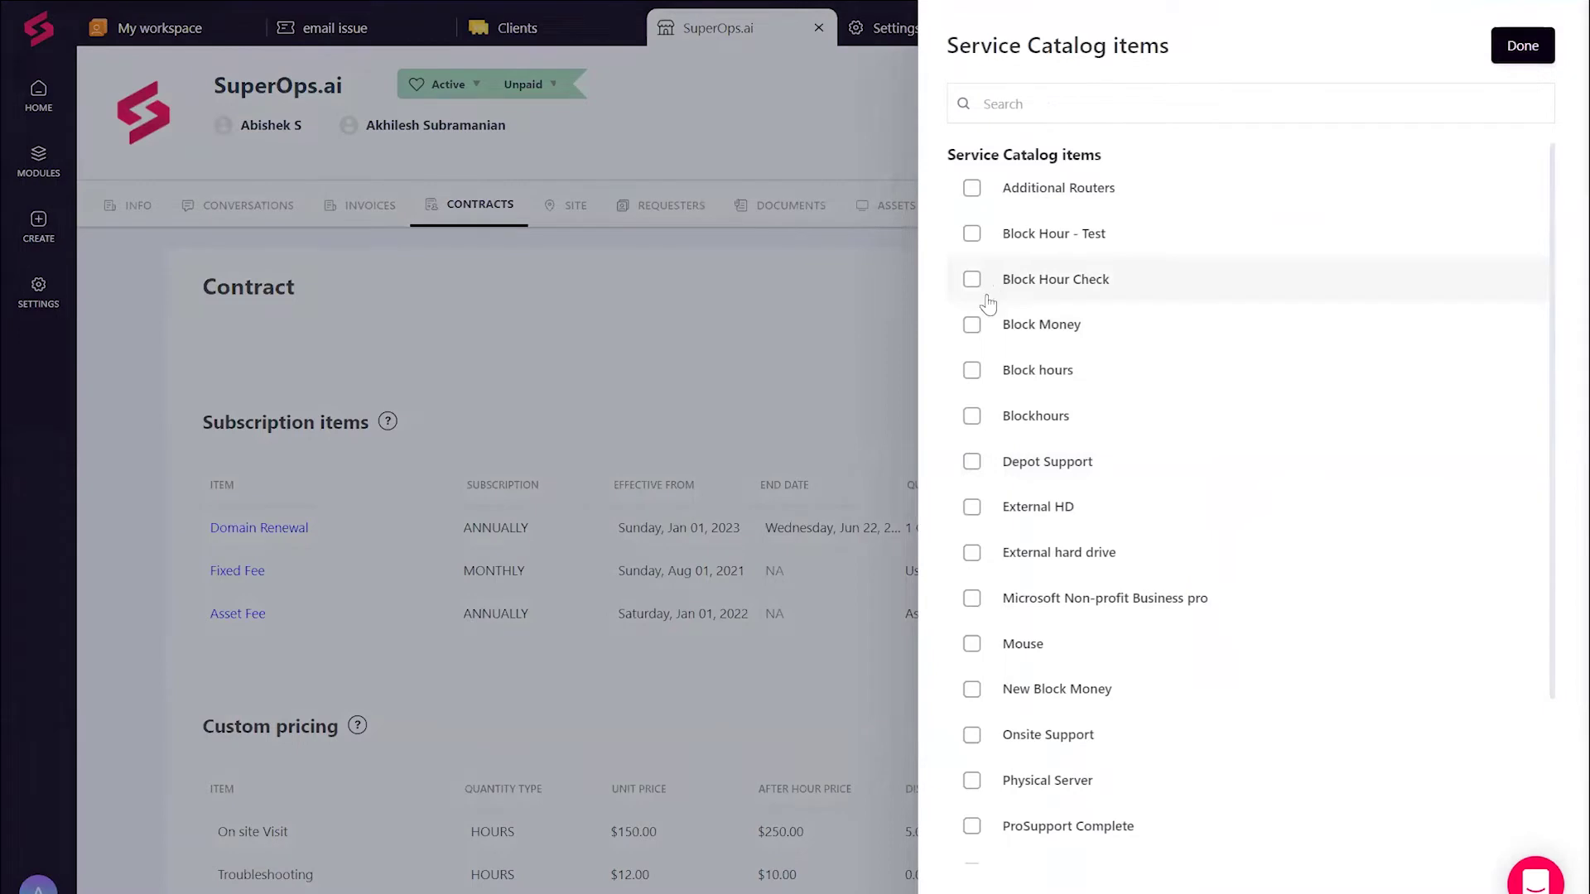
right_click(973, 331)
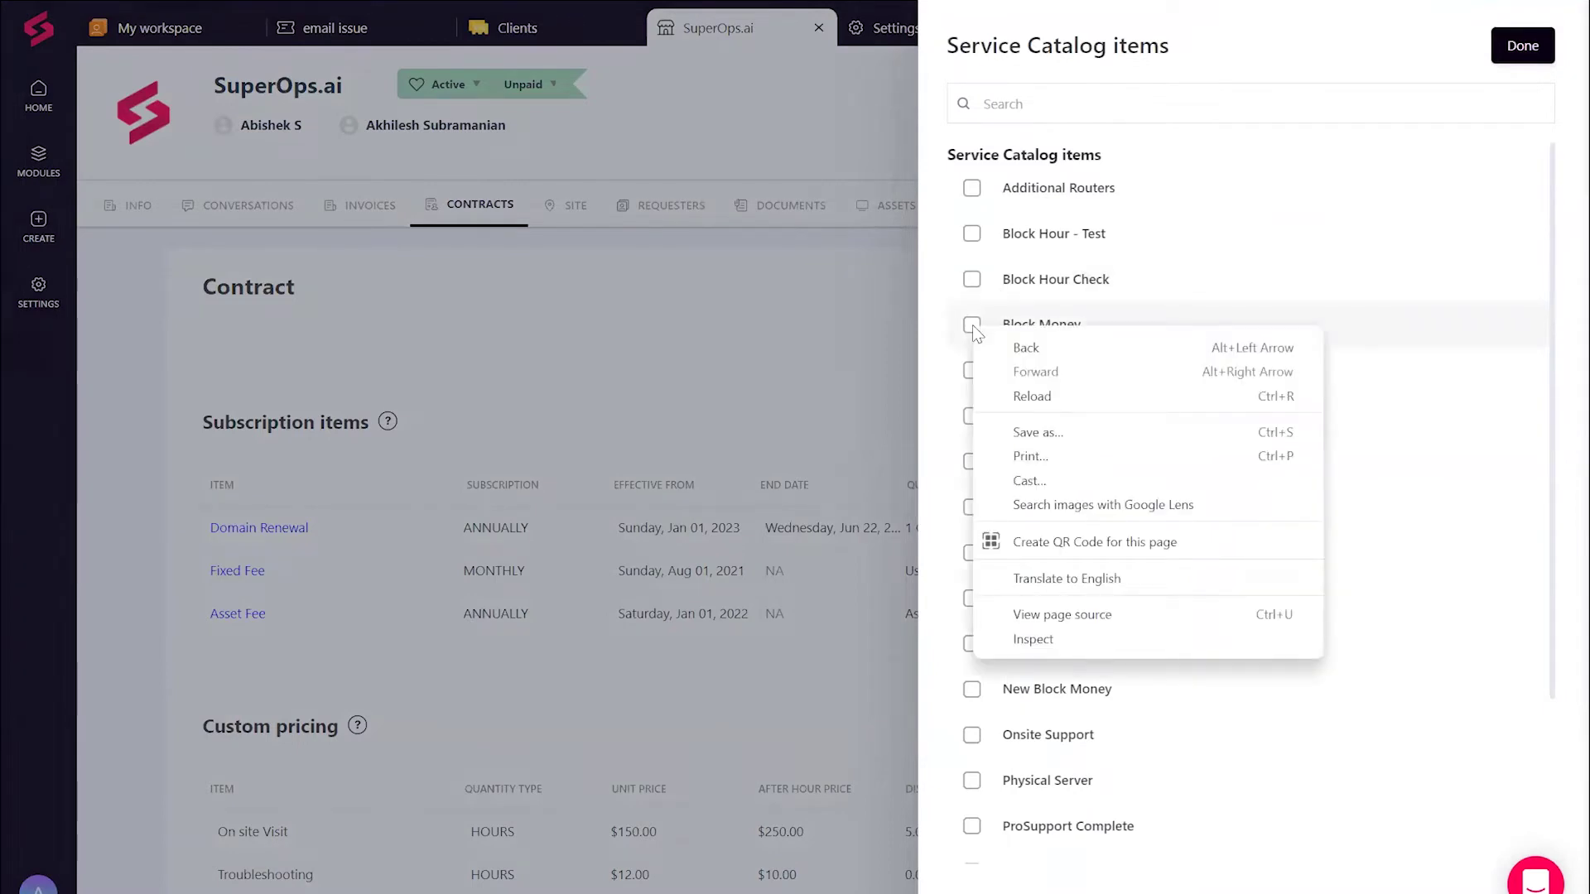
left_click(972, 325)
left_click(972, 325)
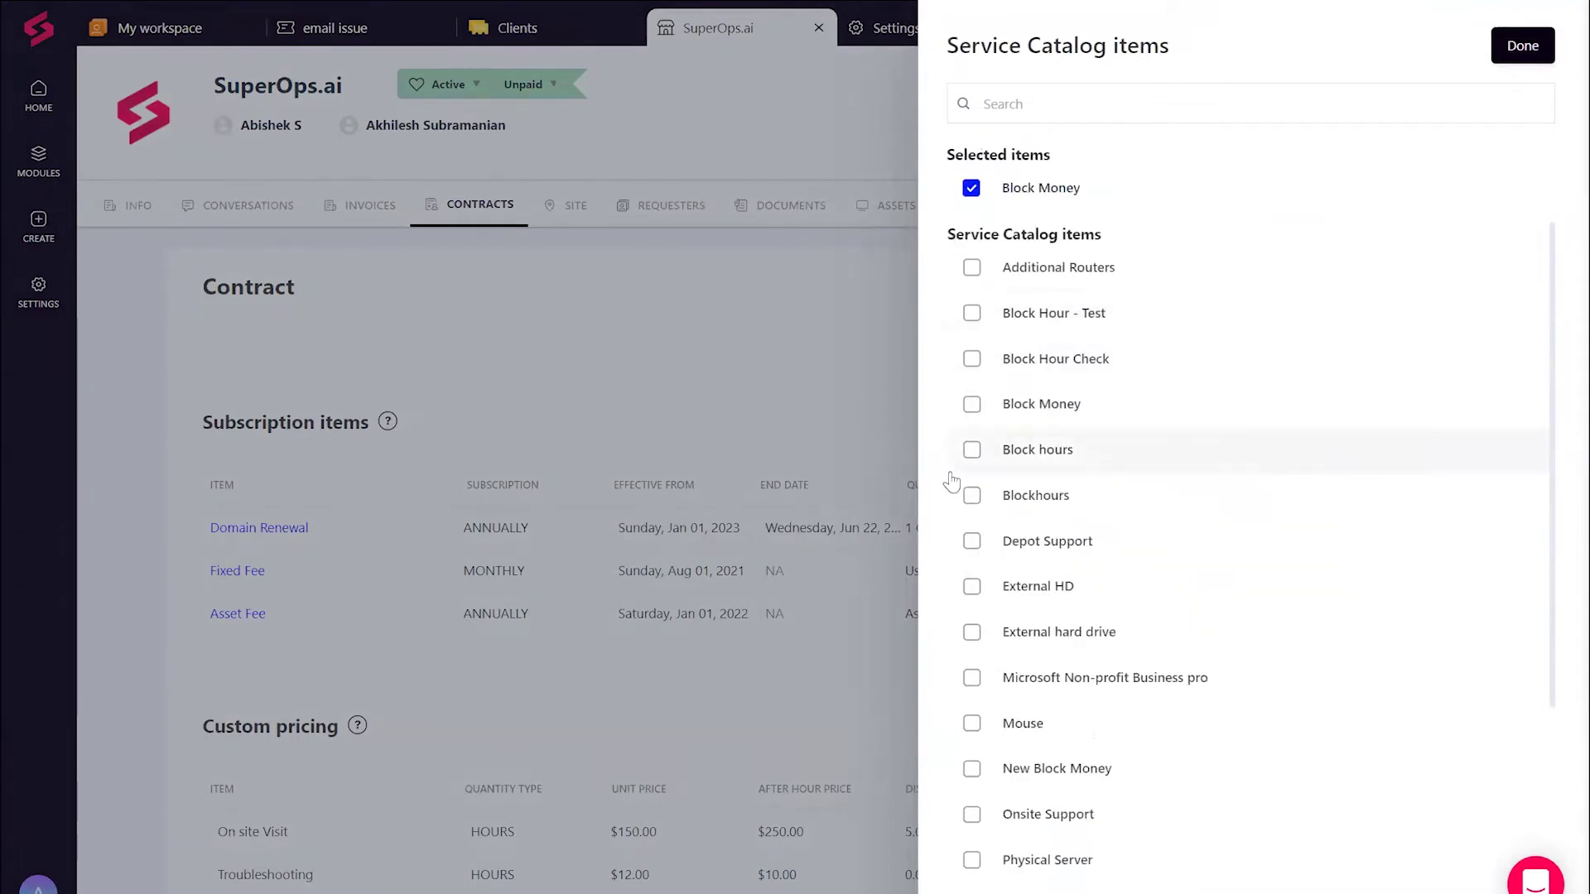
left_click(974, 678)
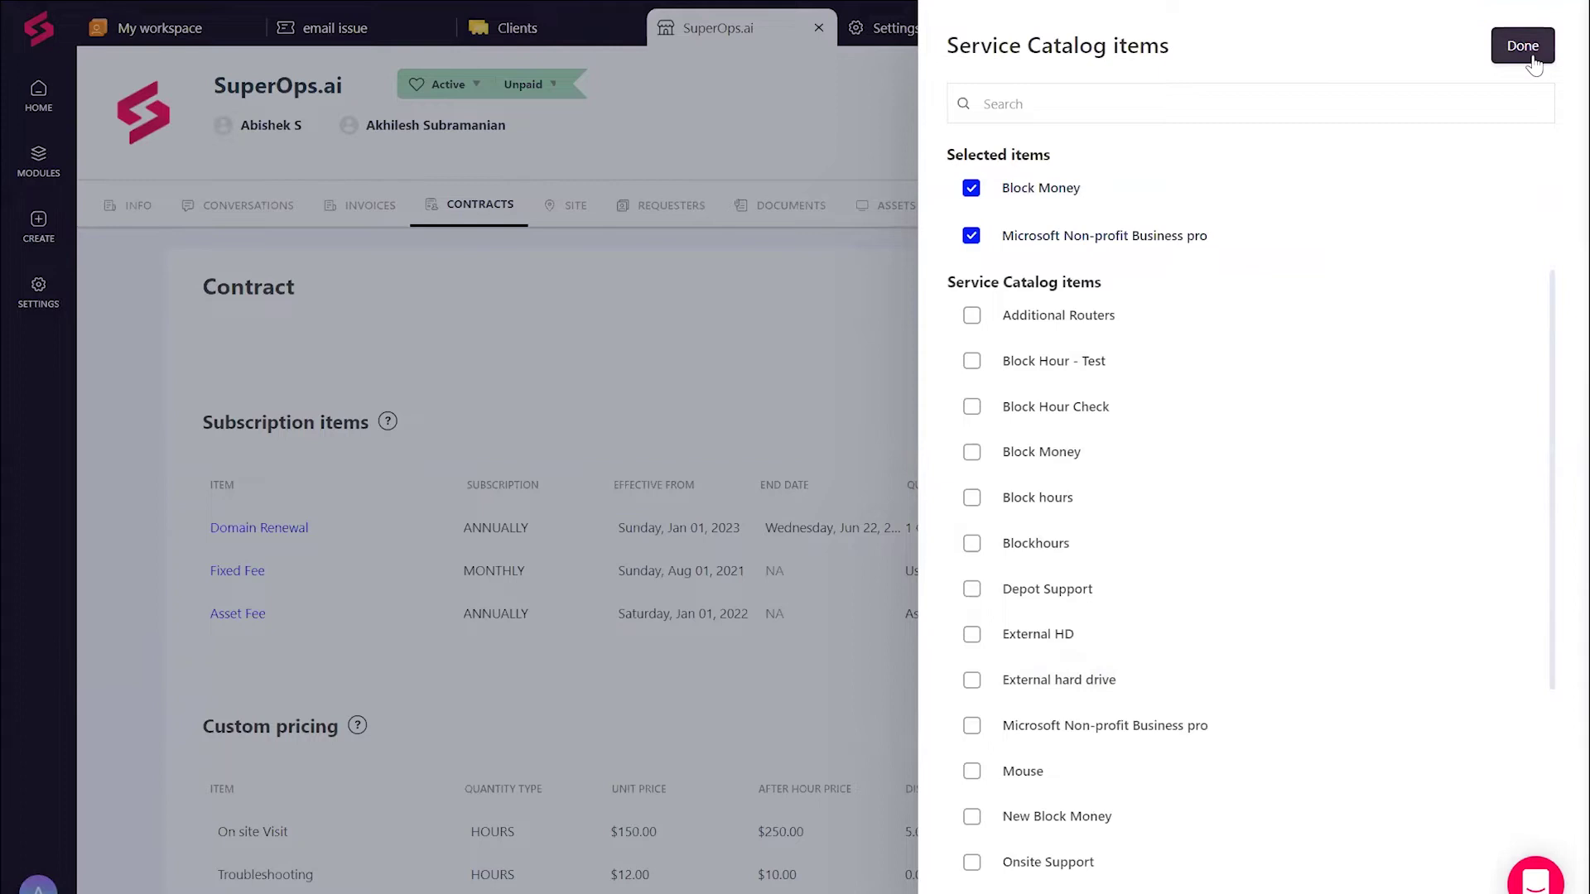
left_click(972, 634)
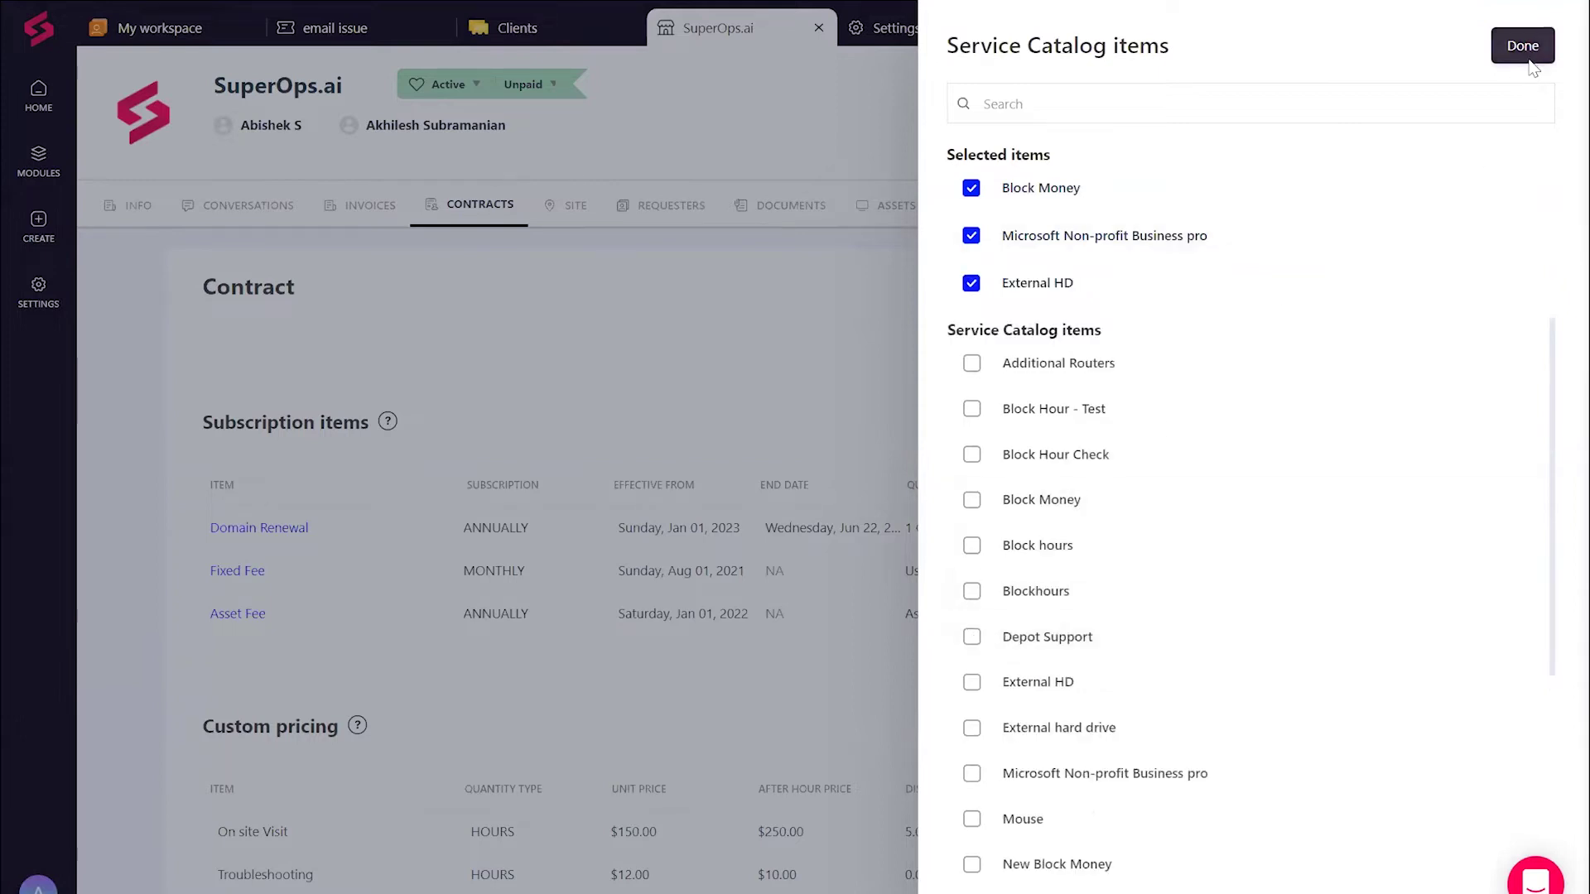
left_click(1528, 51)
Step: Open the Microsoft Non-profit Business pro subscription item and review its basic info, item properties and SuperTips
scroll(625, 507, "down", 3)
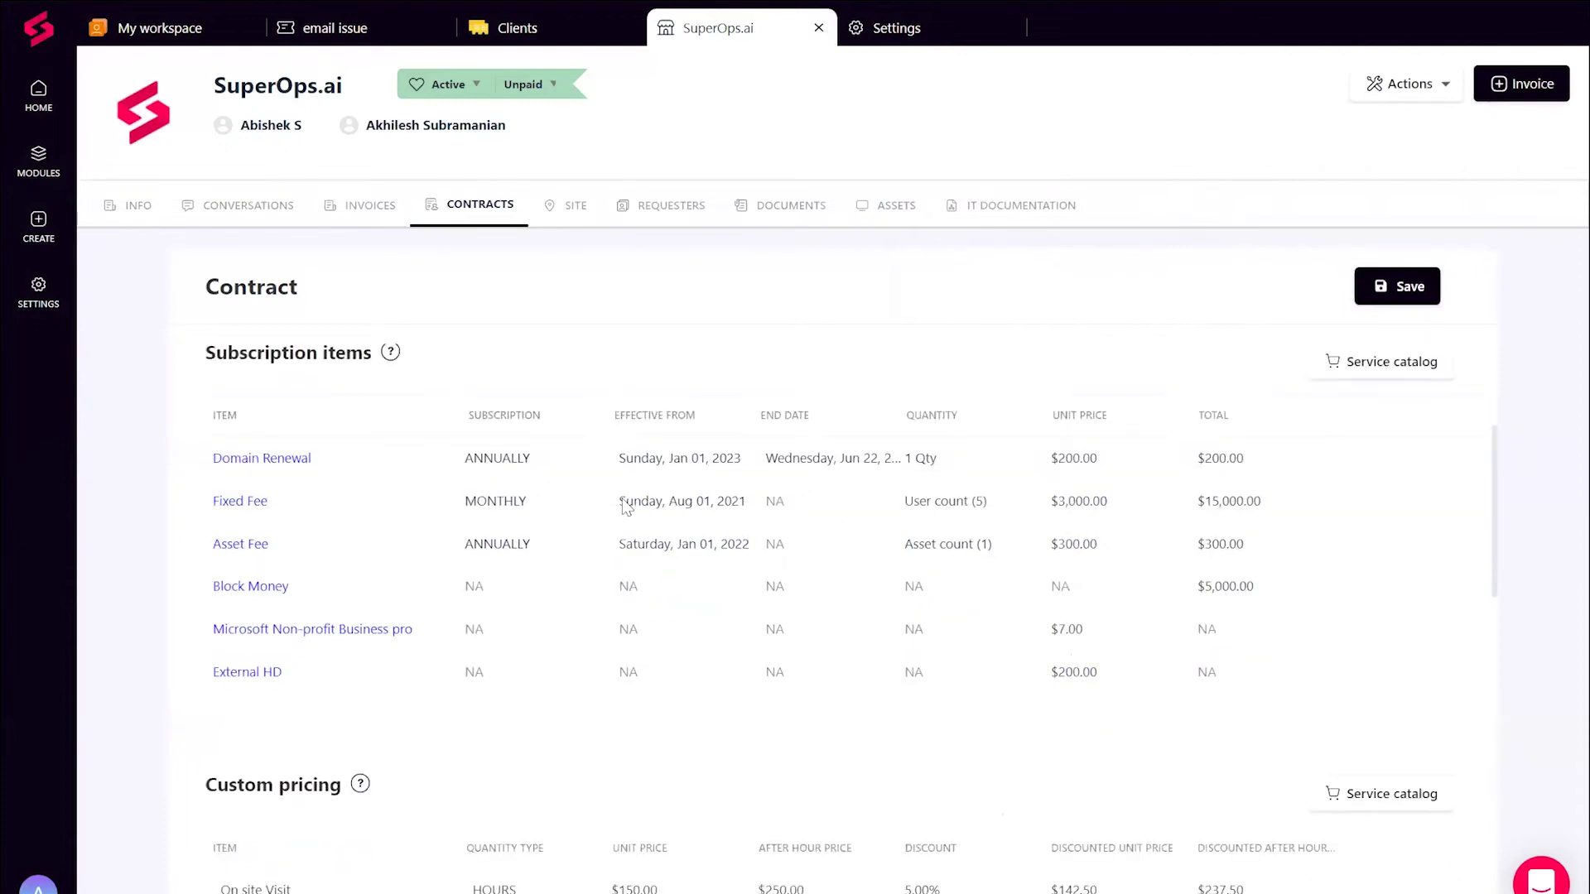
scroll(625, 507, "up", 2)
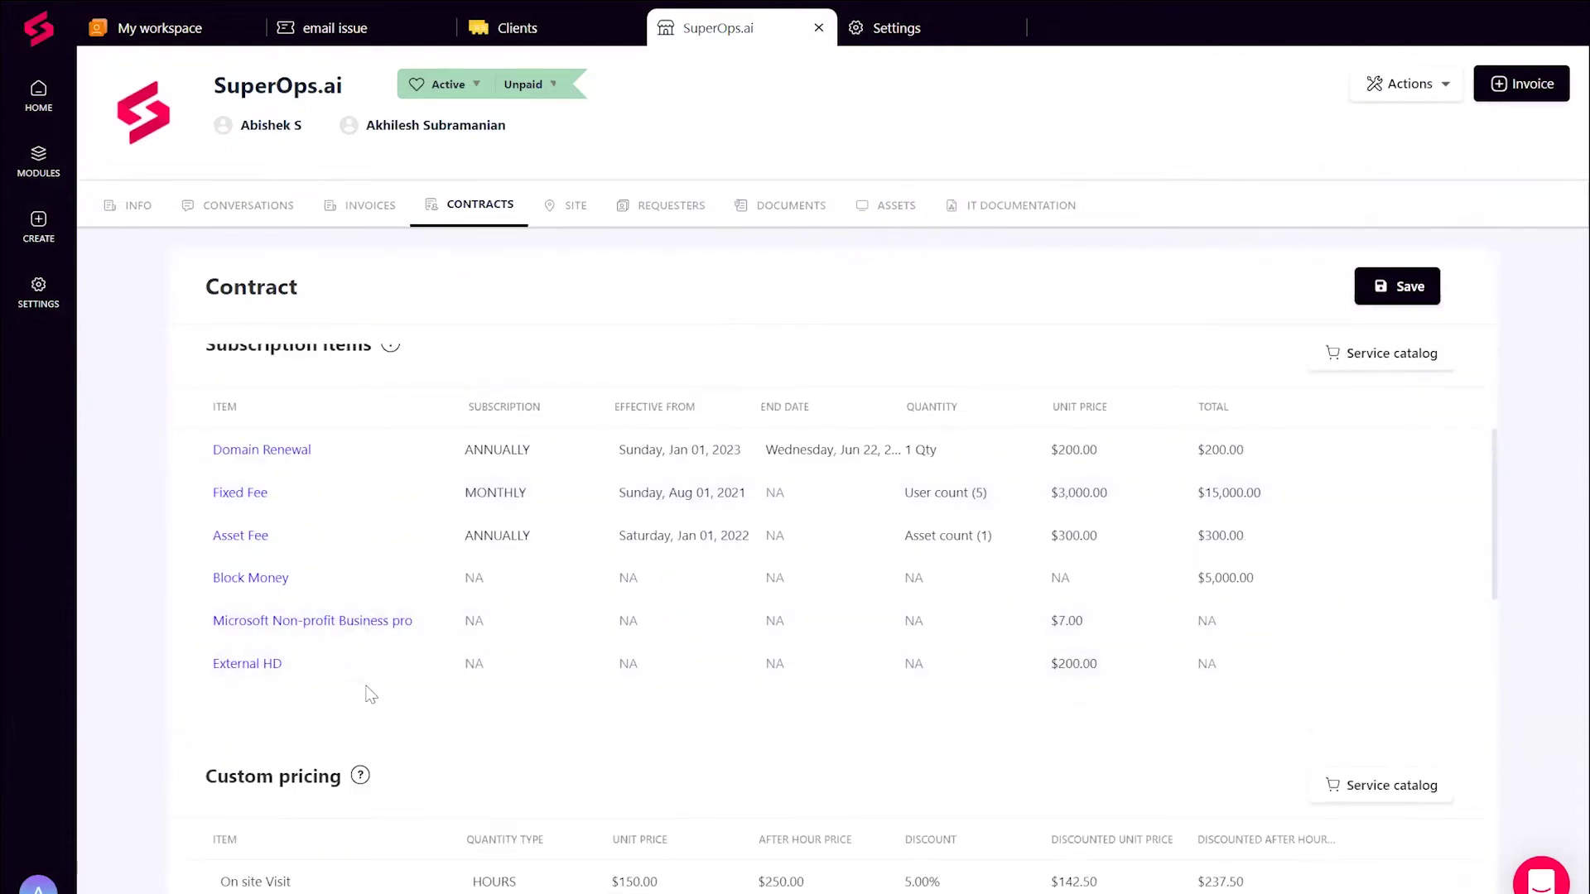
left_click(279, 623)
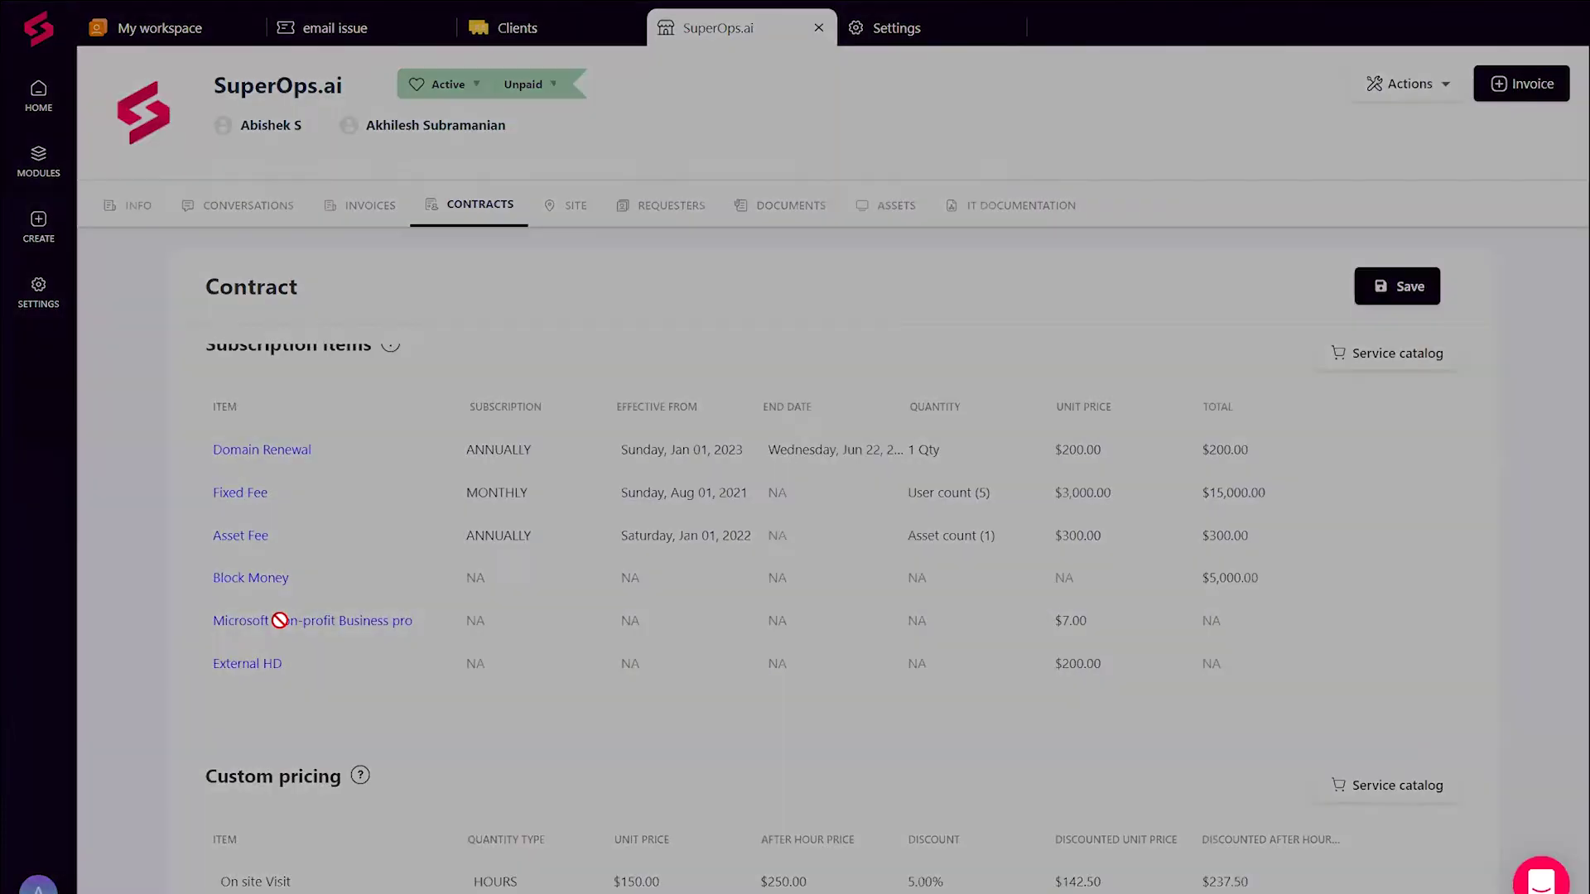
scroll(735, 629, "down", 3)
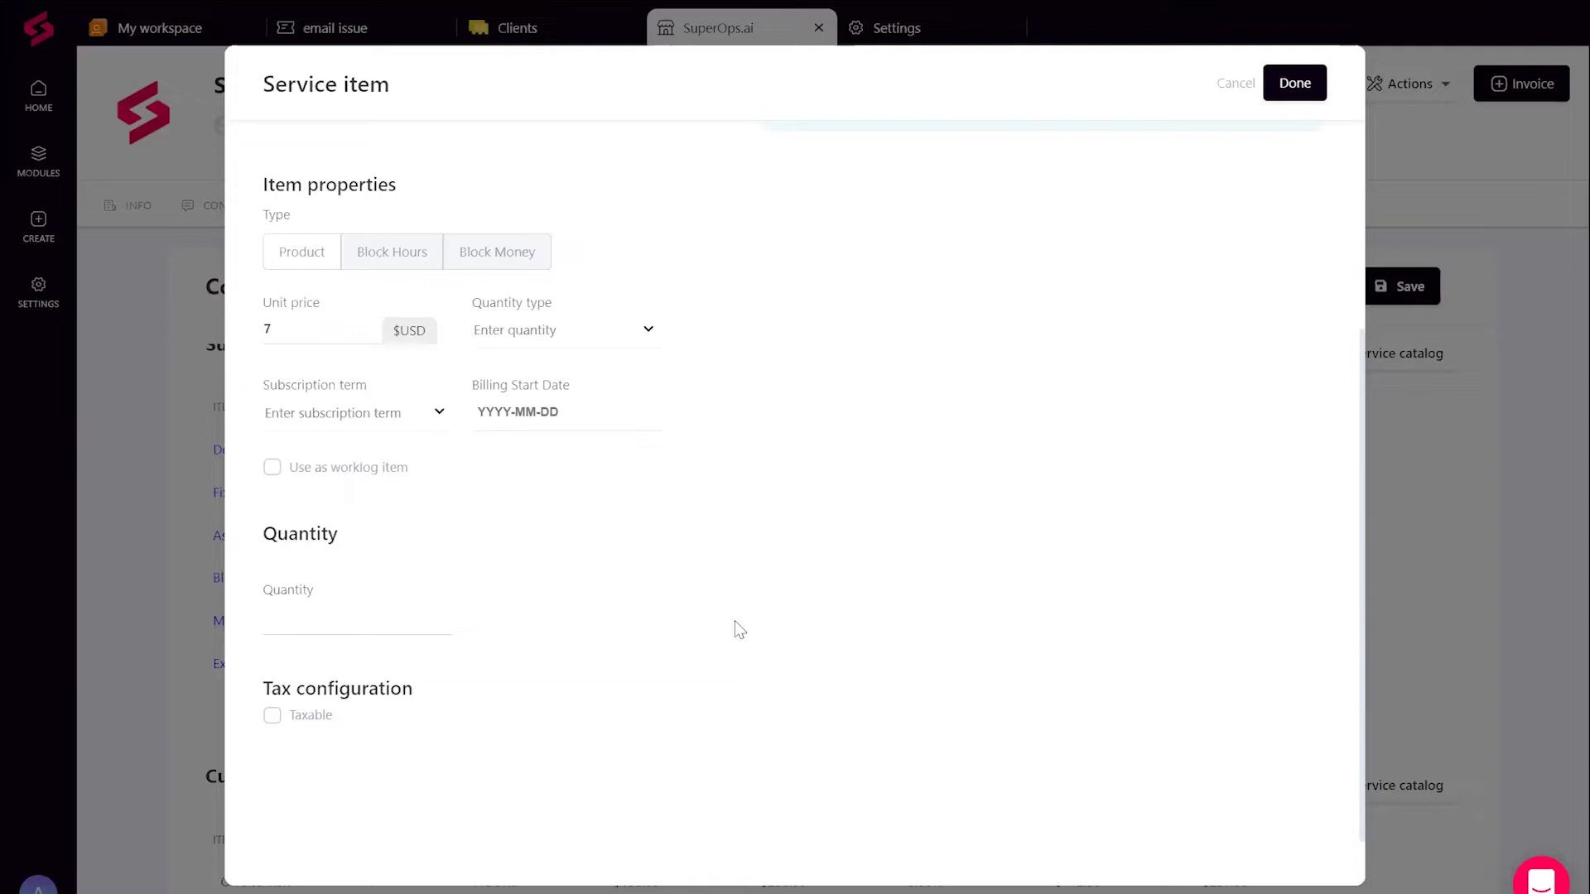
scroll(514, 426, "up", 4)
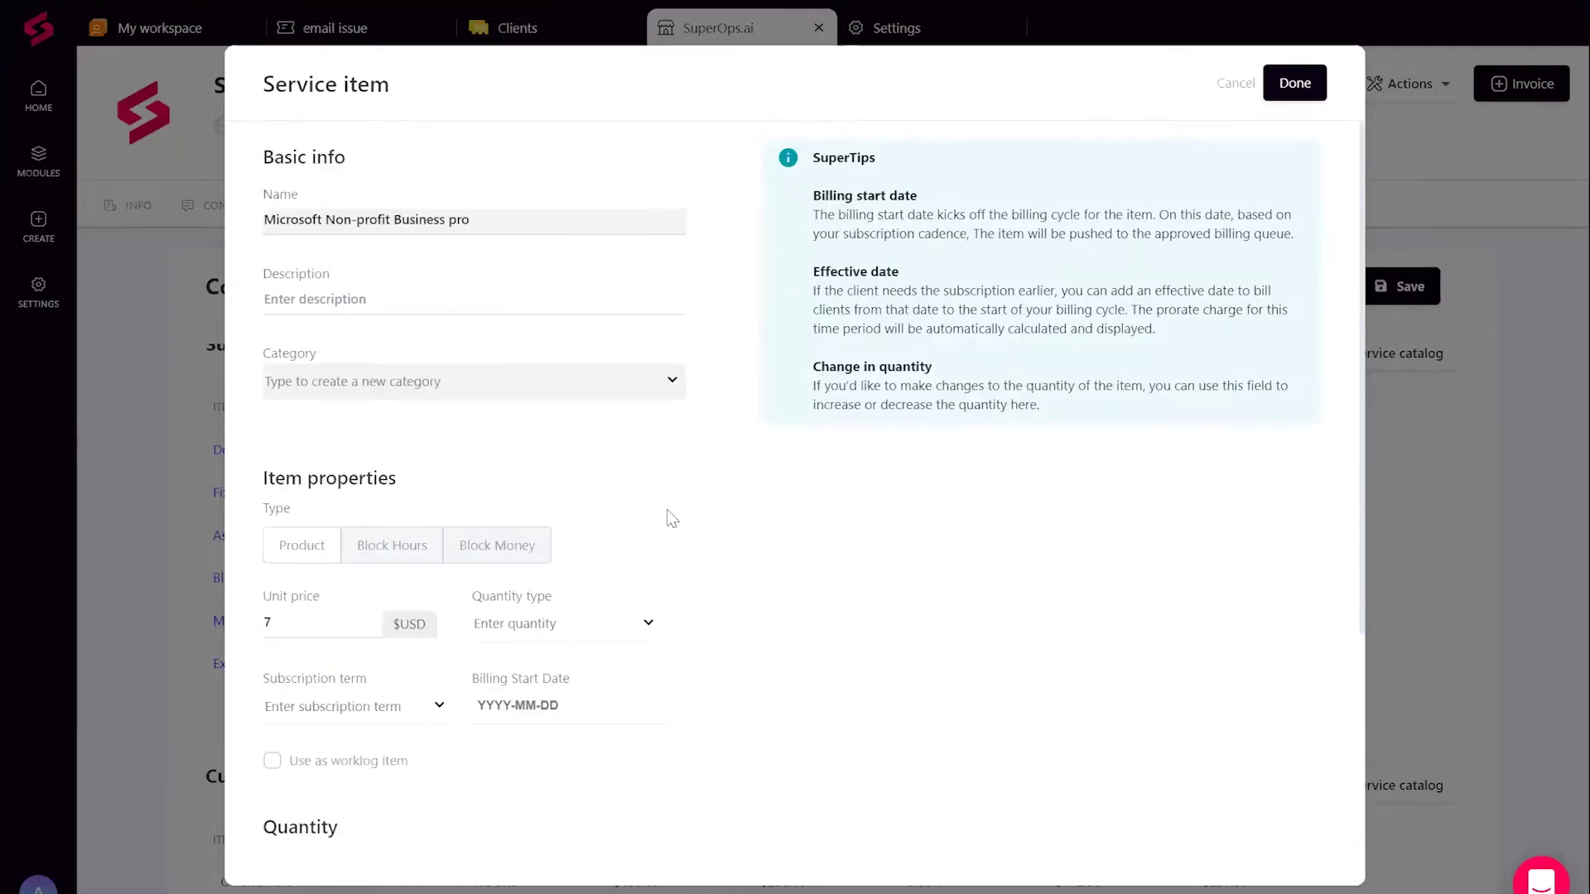
scroll(667, 515, "down", 3)
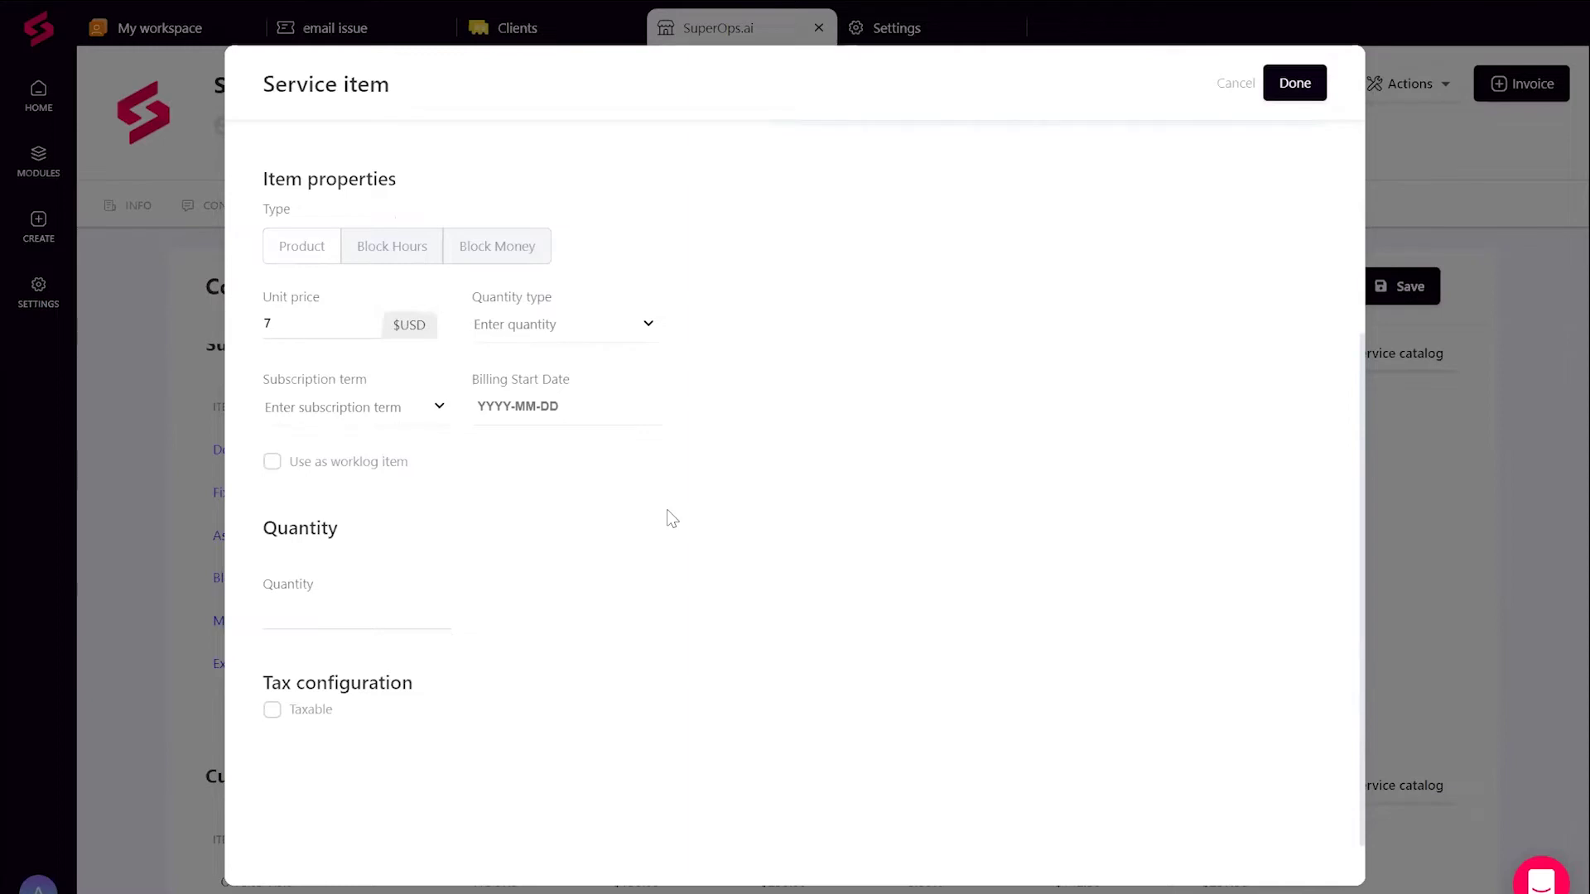
Step: Try the All users and All assets quantity types for the item, and set the quantity type to Custom
left_click(575, 339)
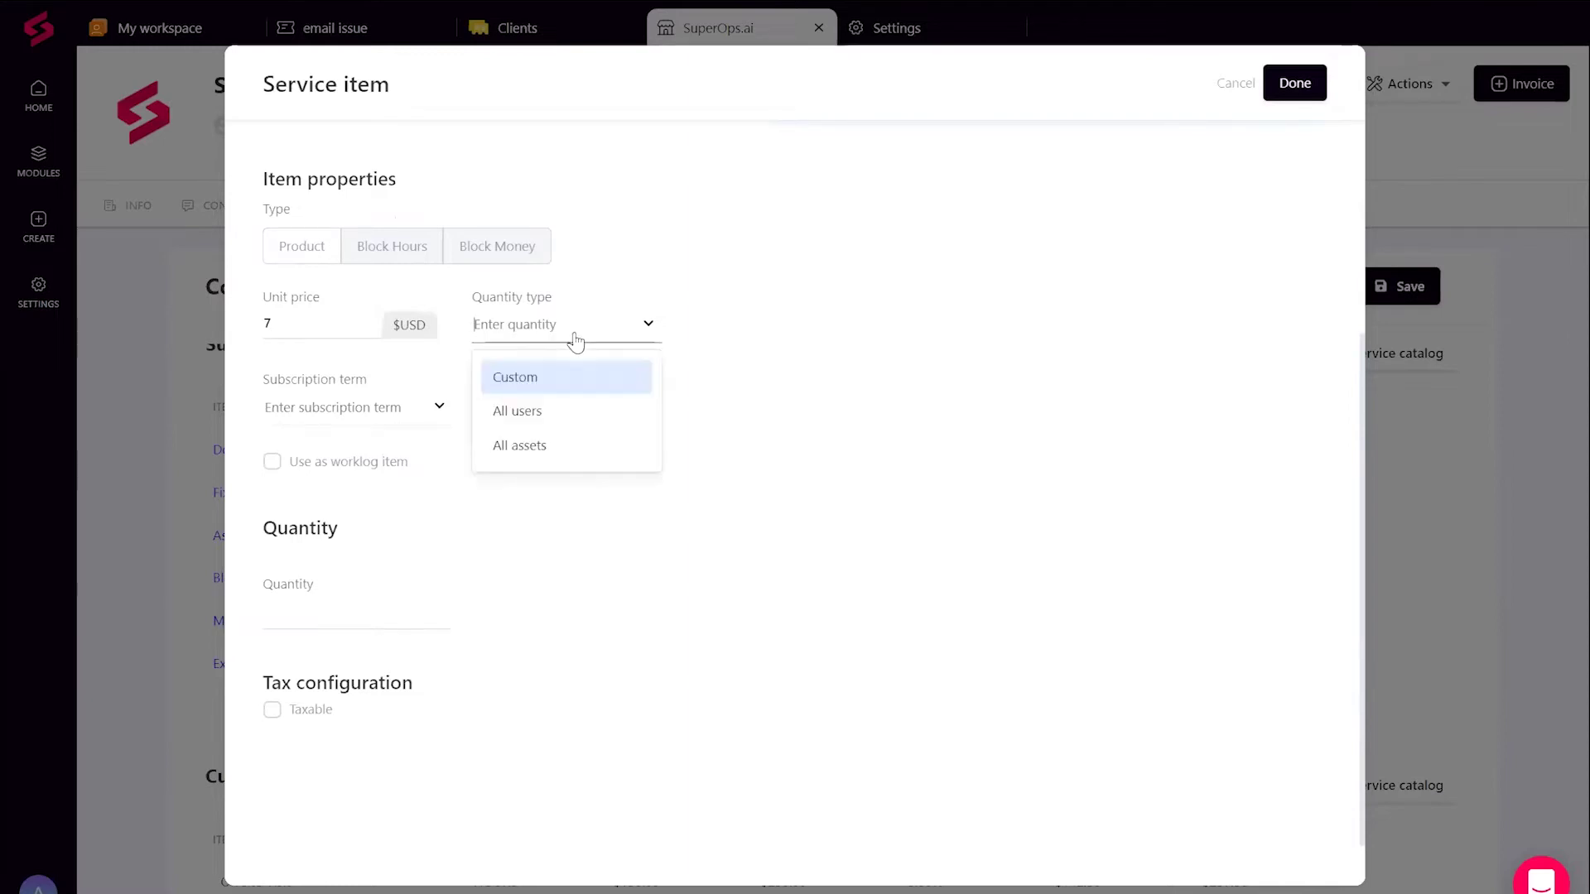
left_click(581, 414)
left_click(580, 342)
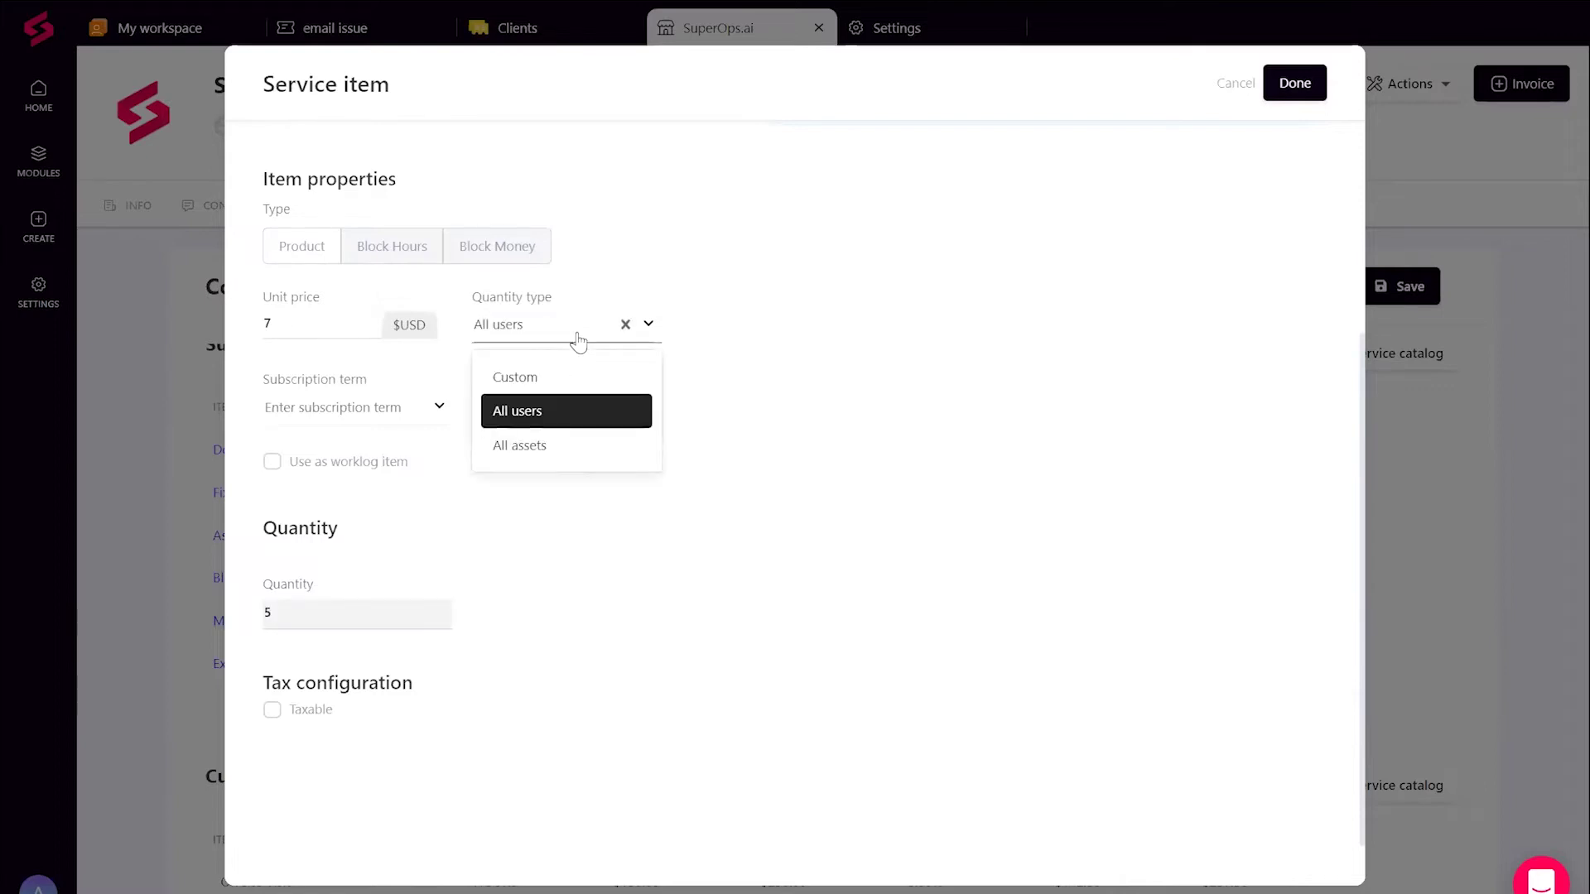
left_click(557, 446)
left_click(542, 341)
left_click(532, 376)
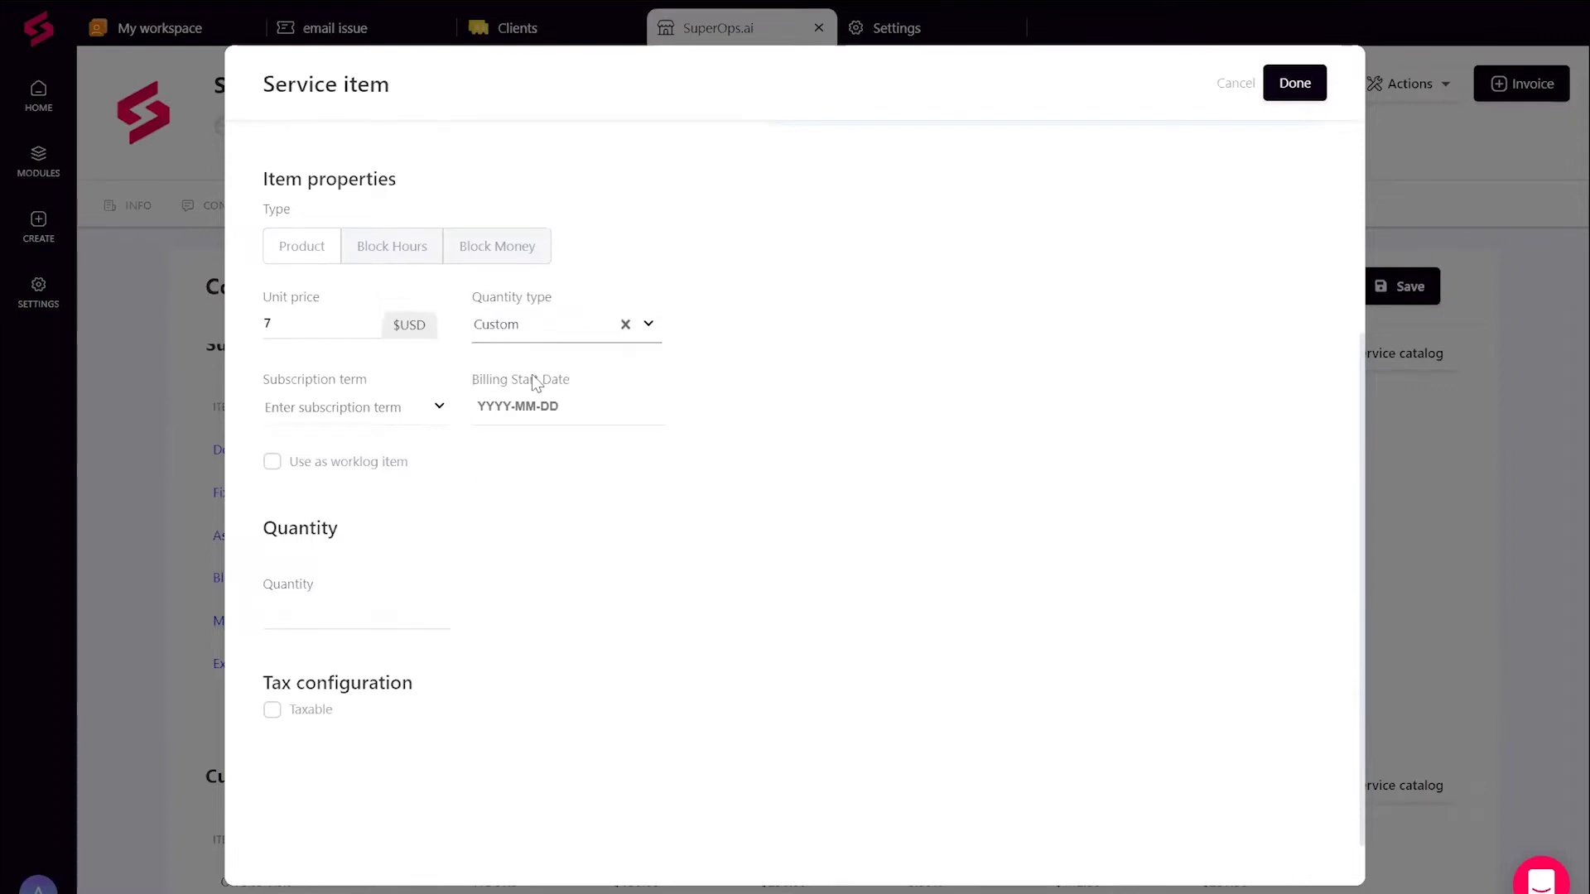
Step: Set the item's subscription term to Monthly and its billing start date to 2022-07-01
left_click(363, 420)
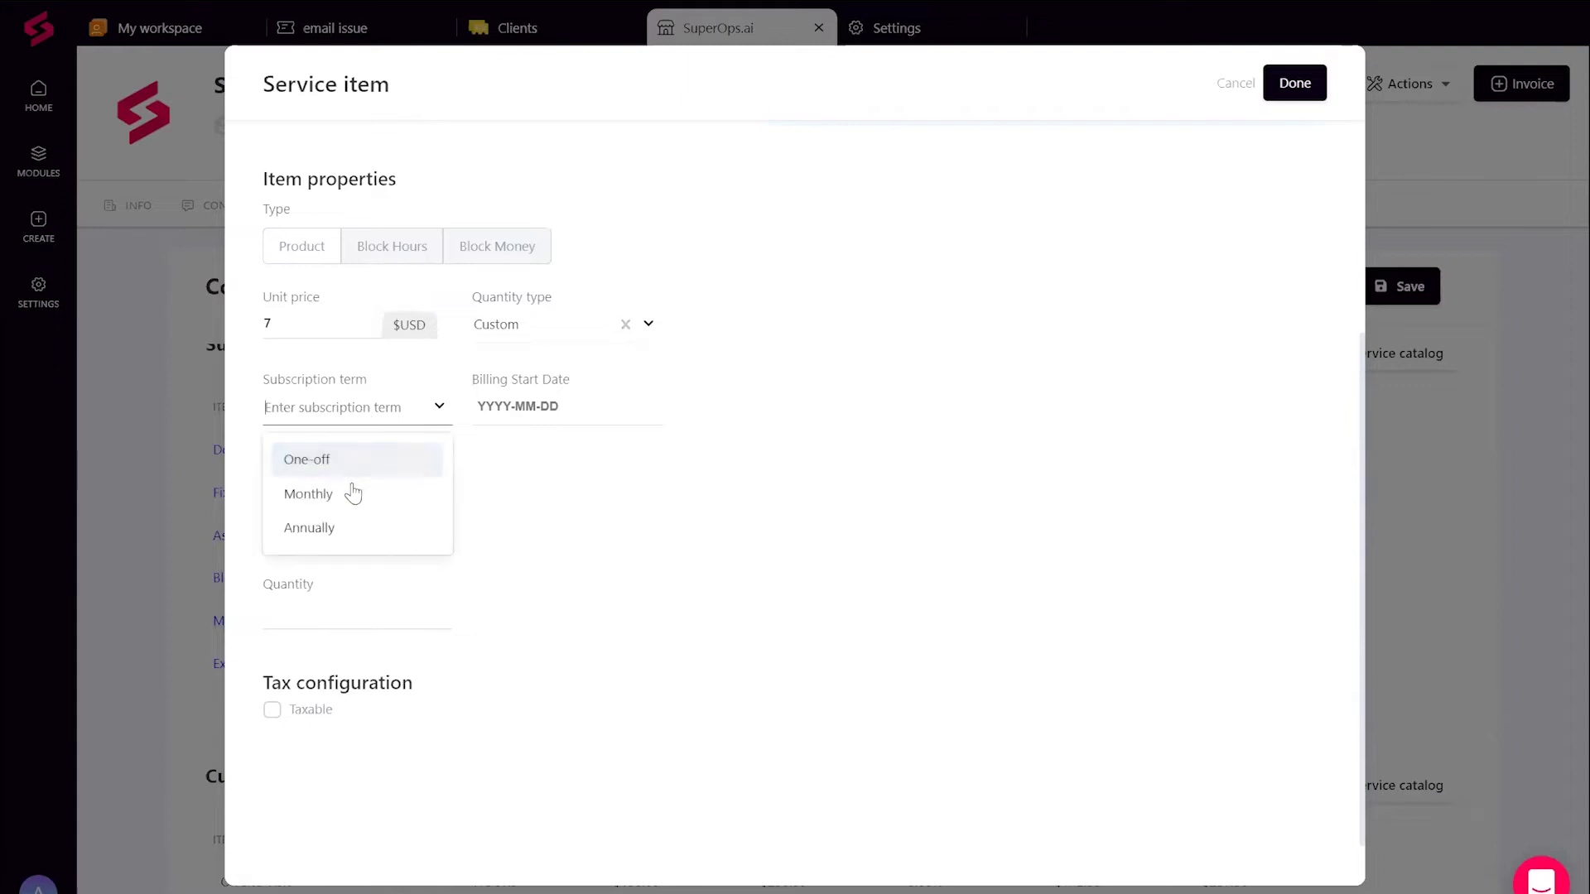
left_click(351, 495)
left_click(570, 409)
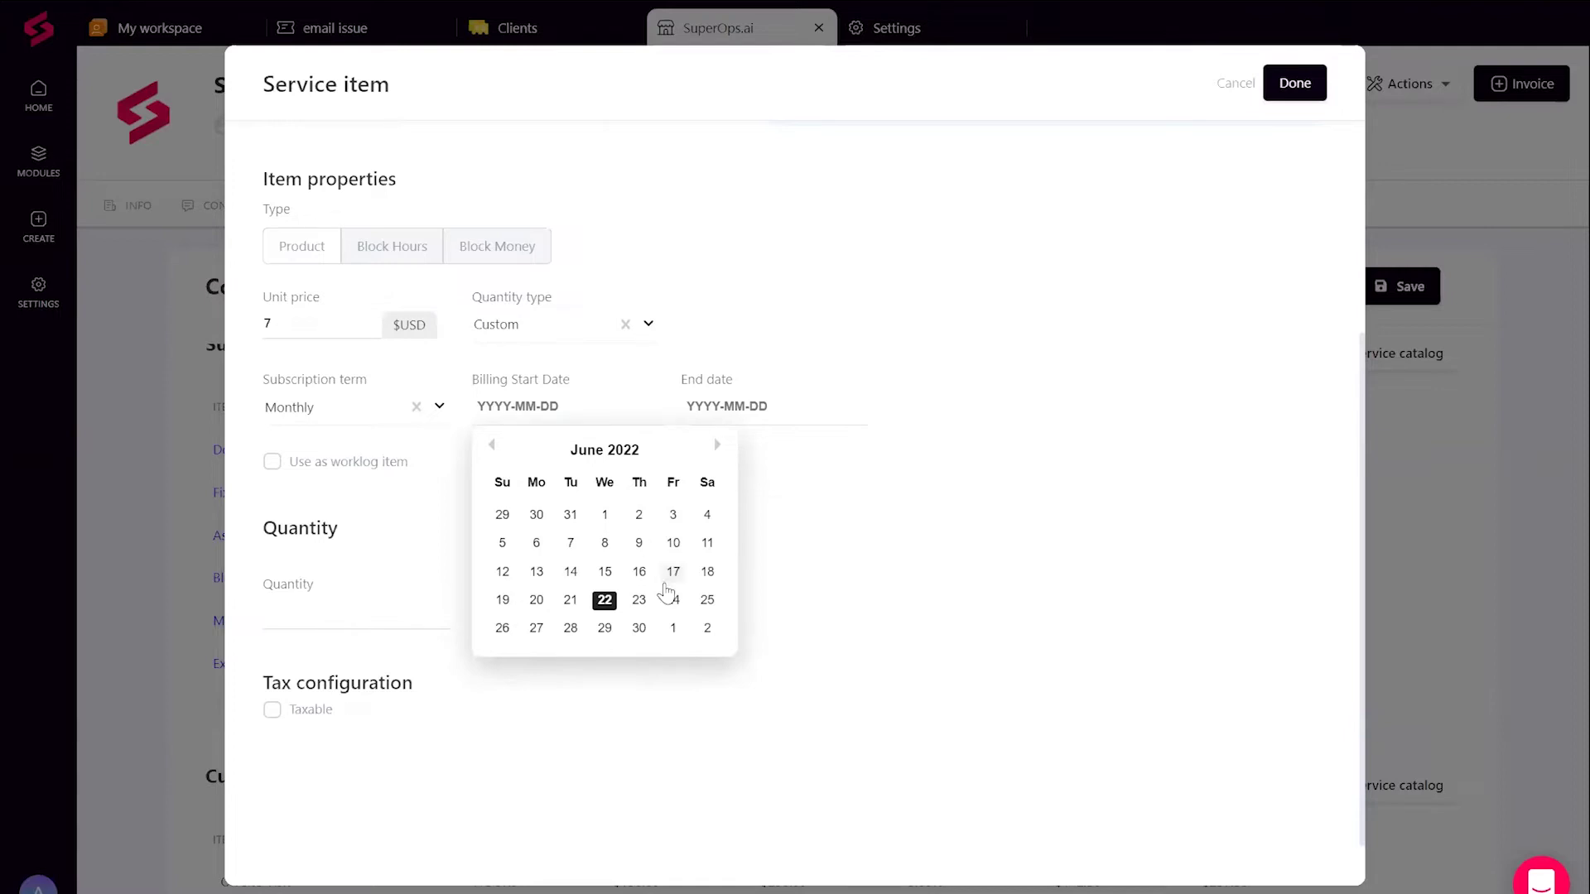
left_click(674, 629)
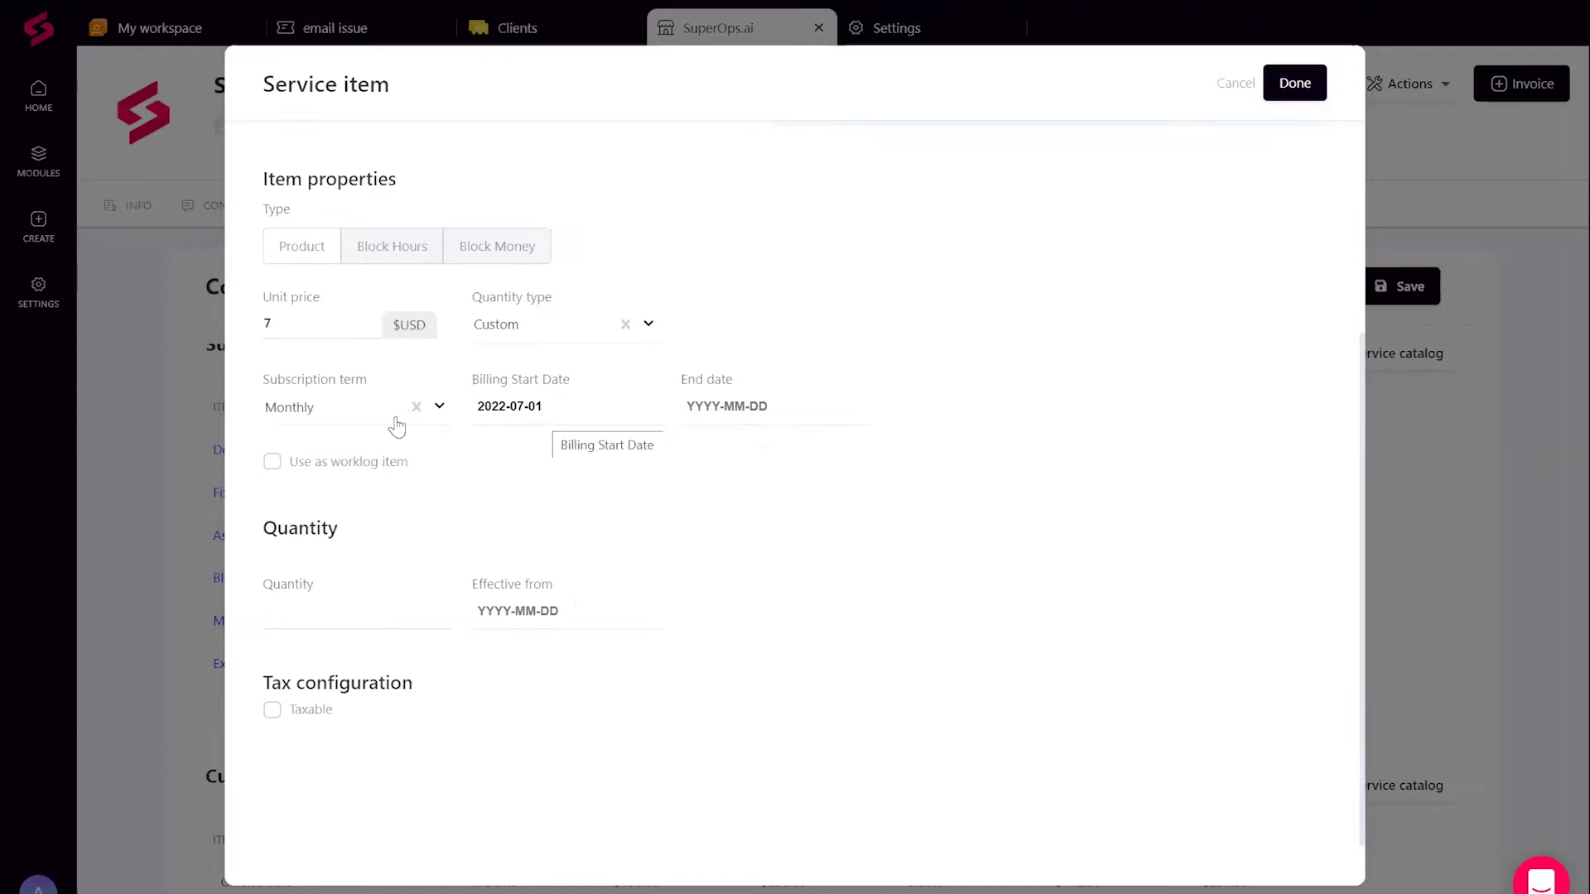
scroll(364, 365, "up", 1)
scroll(364, 365, "up", 2)
scroll(352, 530, "down", 2)
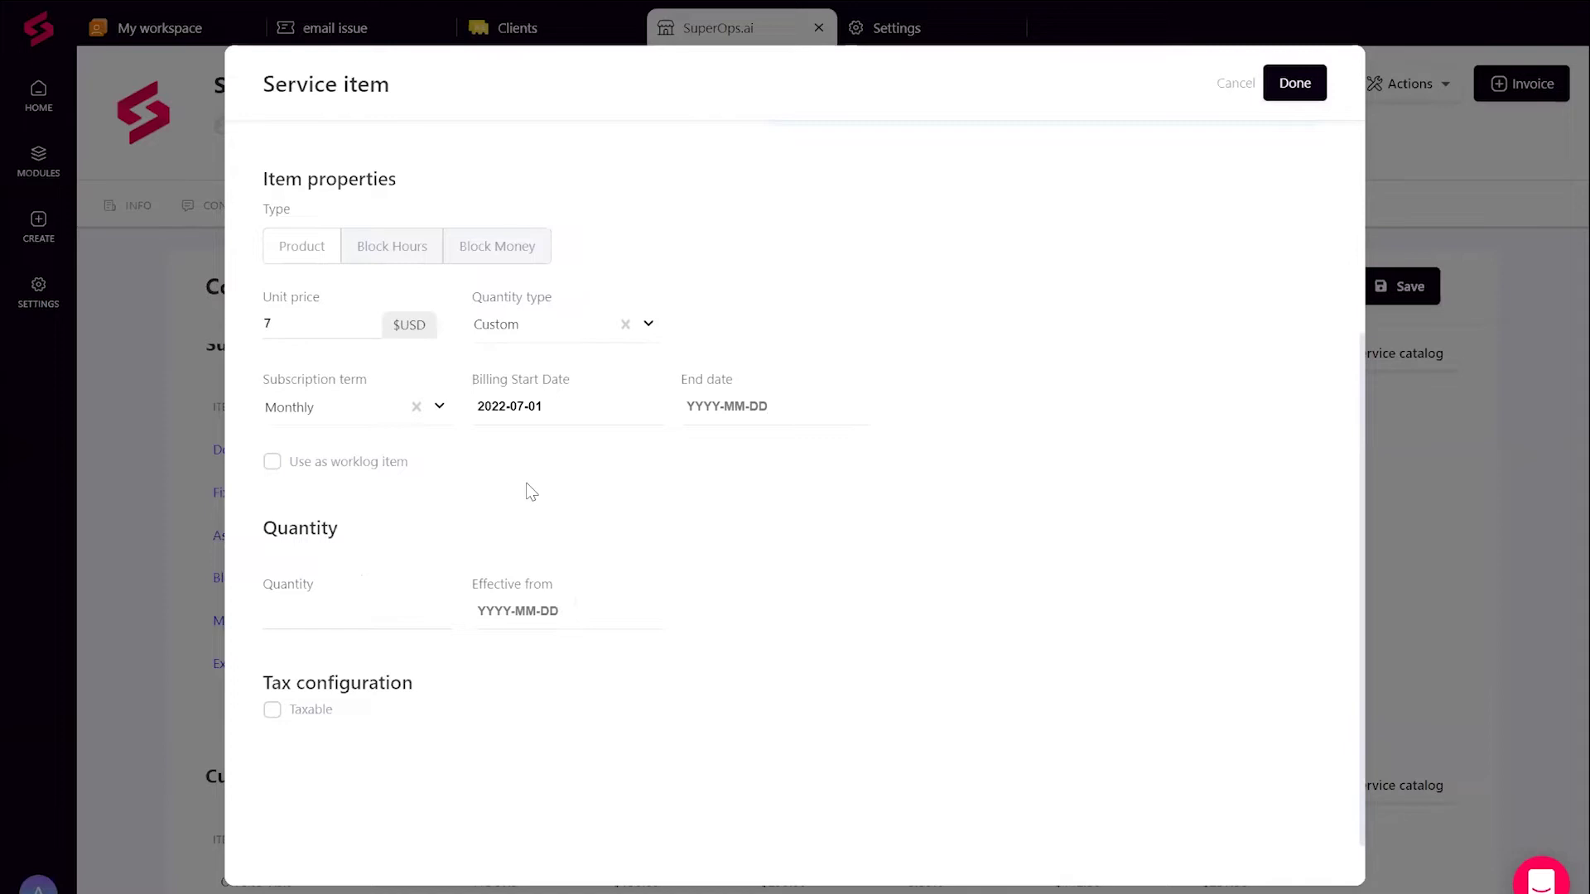
Step: Set the item's quantity to 10, effective from 2022-06-22, and finish editing the item
left_click(360, 620)
type("10")
left_click(513, 621)
left_click(603, 803)
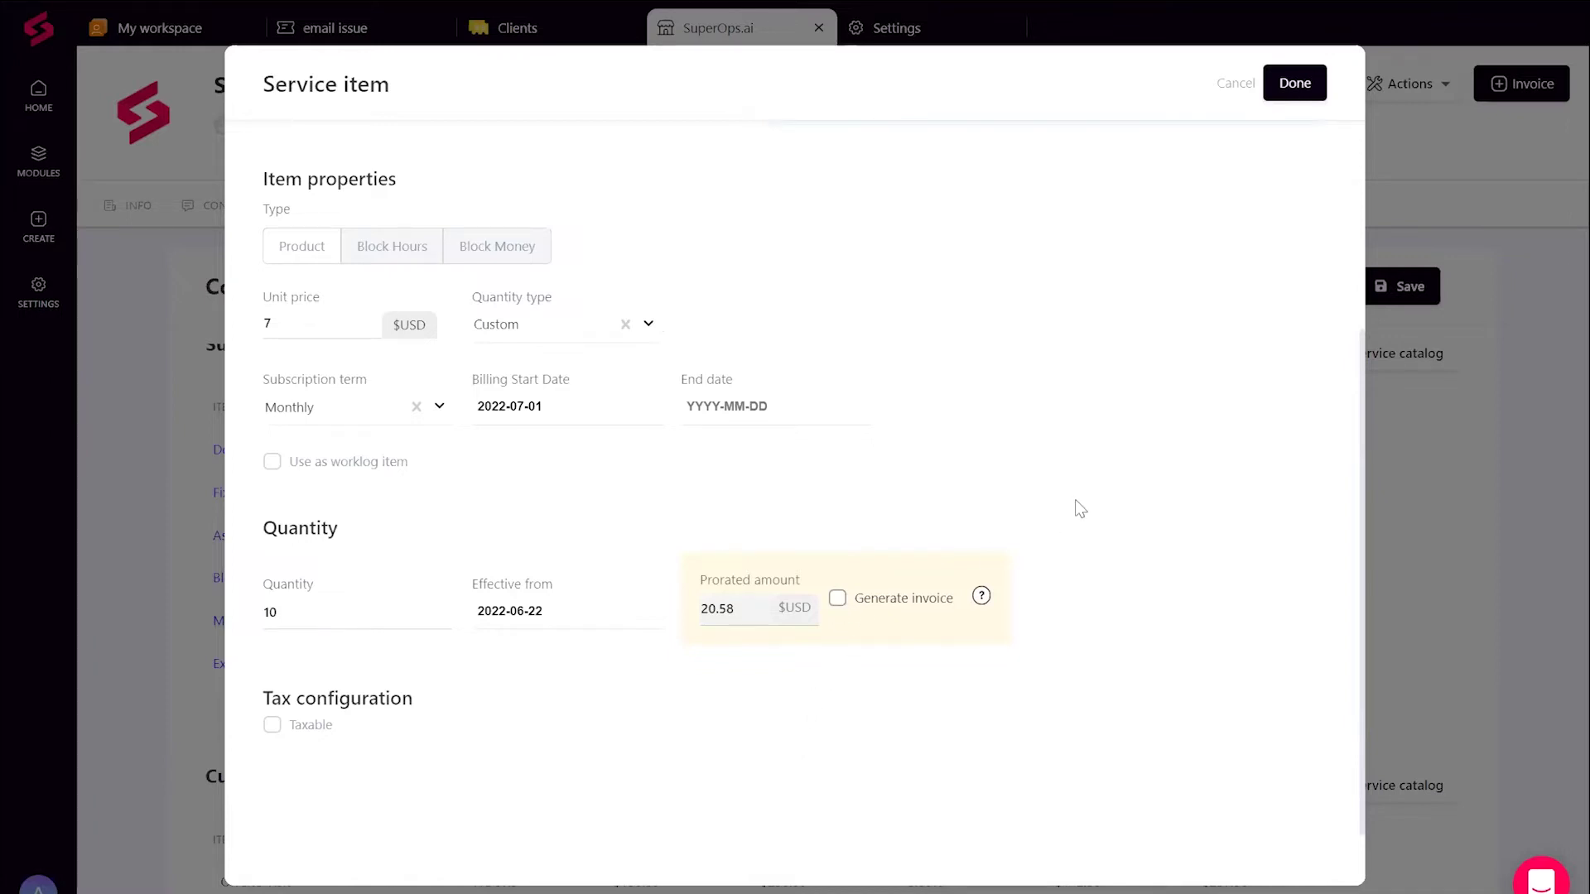
left_click(1301, 99)
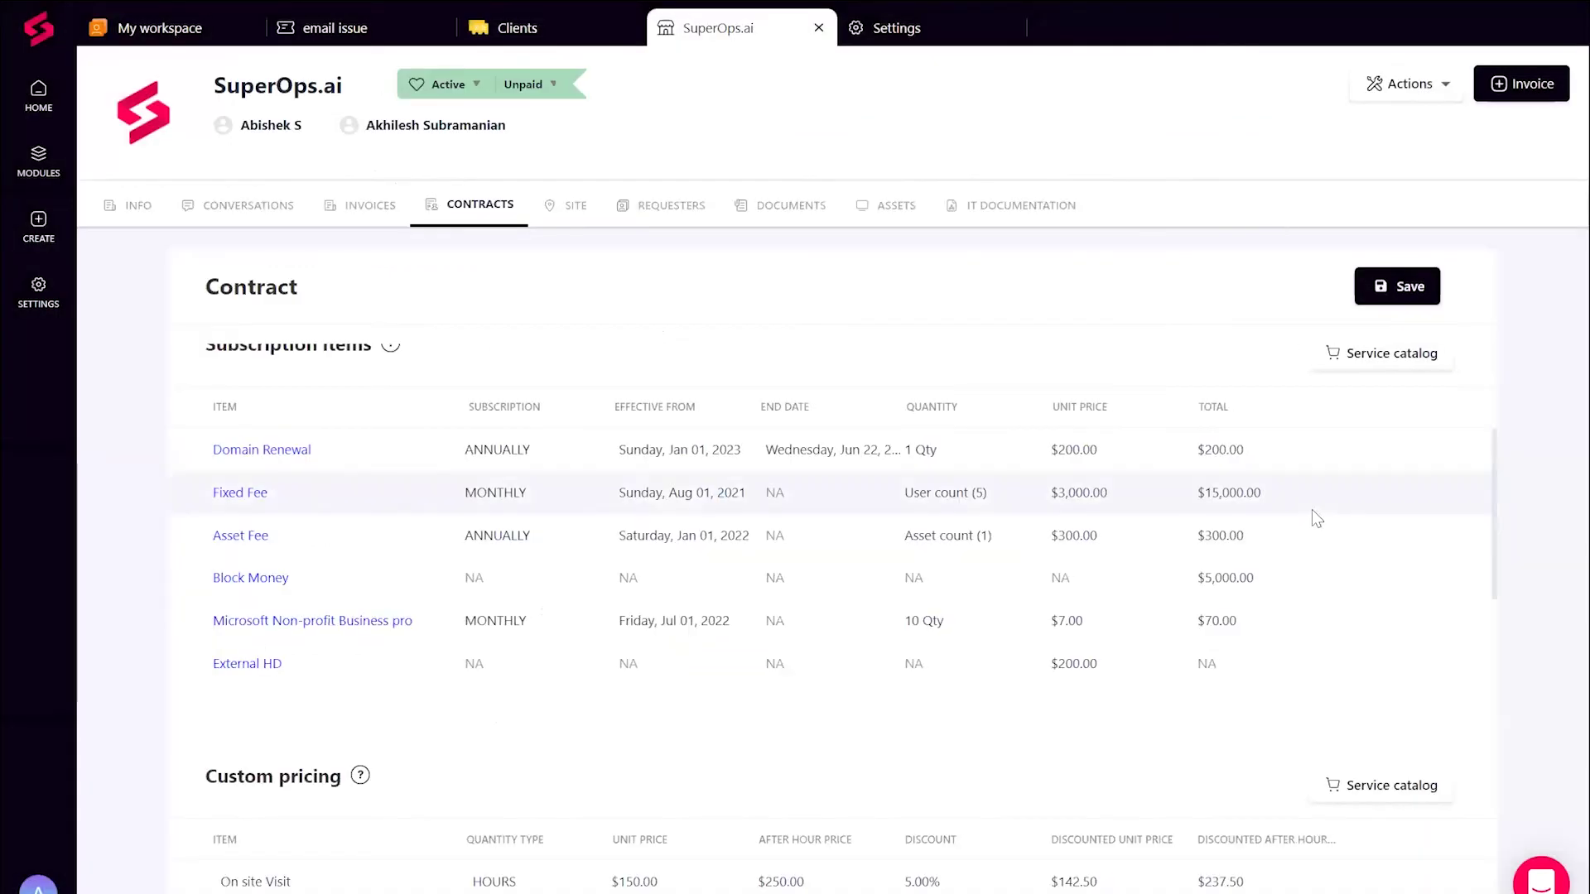
Step: Remove Block Money and External HD from the subscription items and save the contract
left_click(1361, 580)
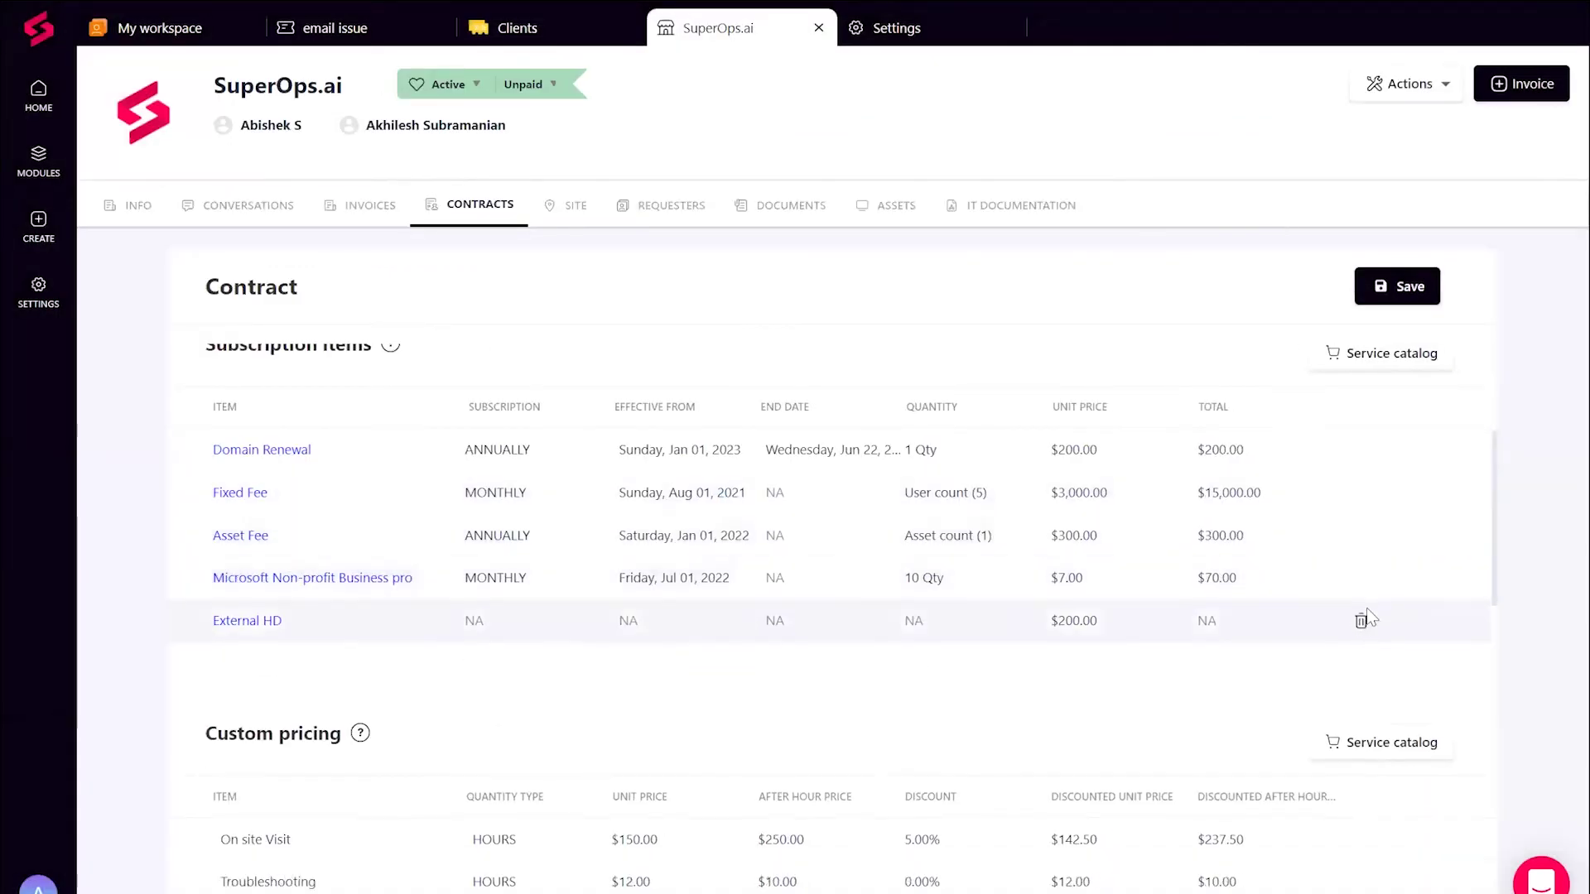
left_click(1361, 621)
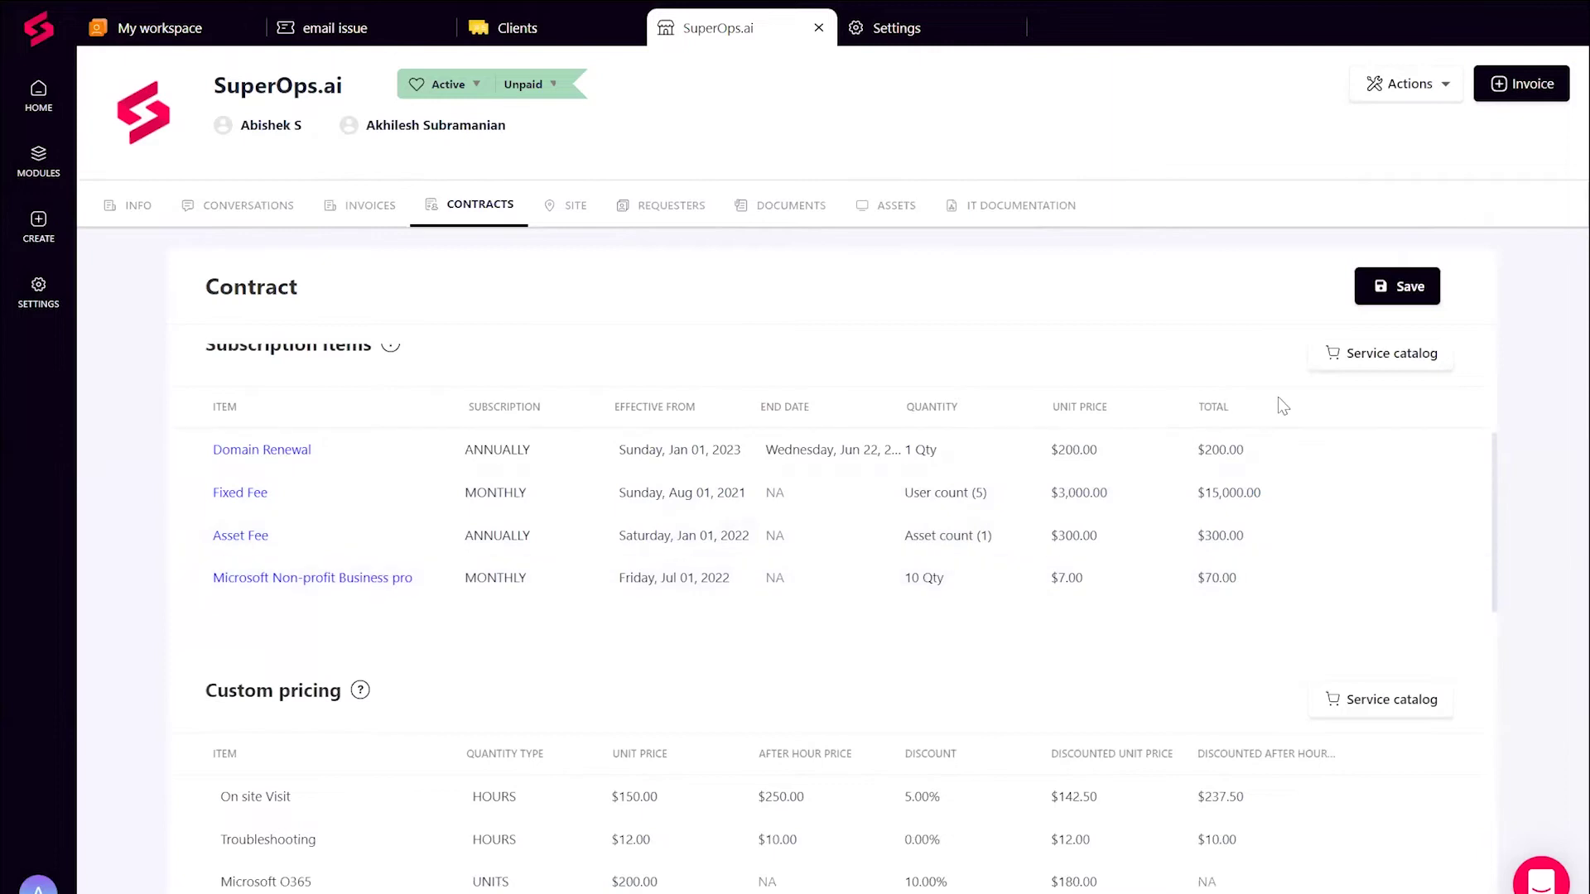
left_click(1376, 303)
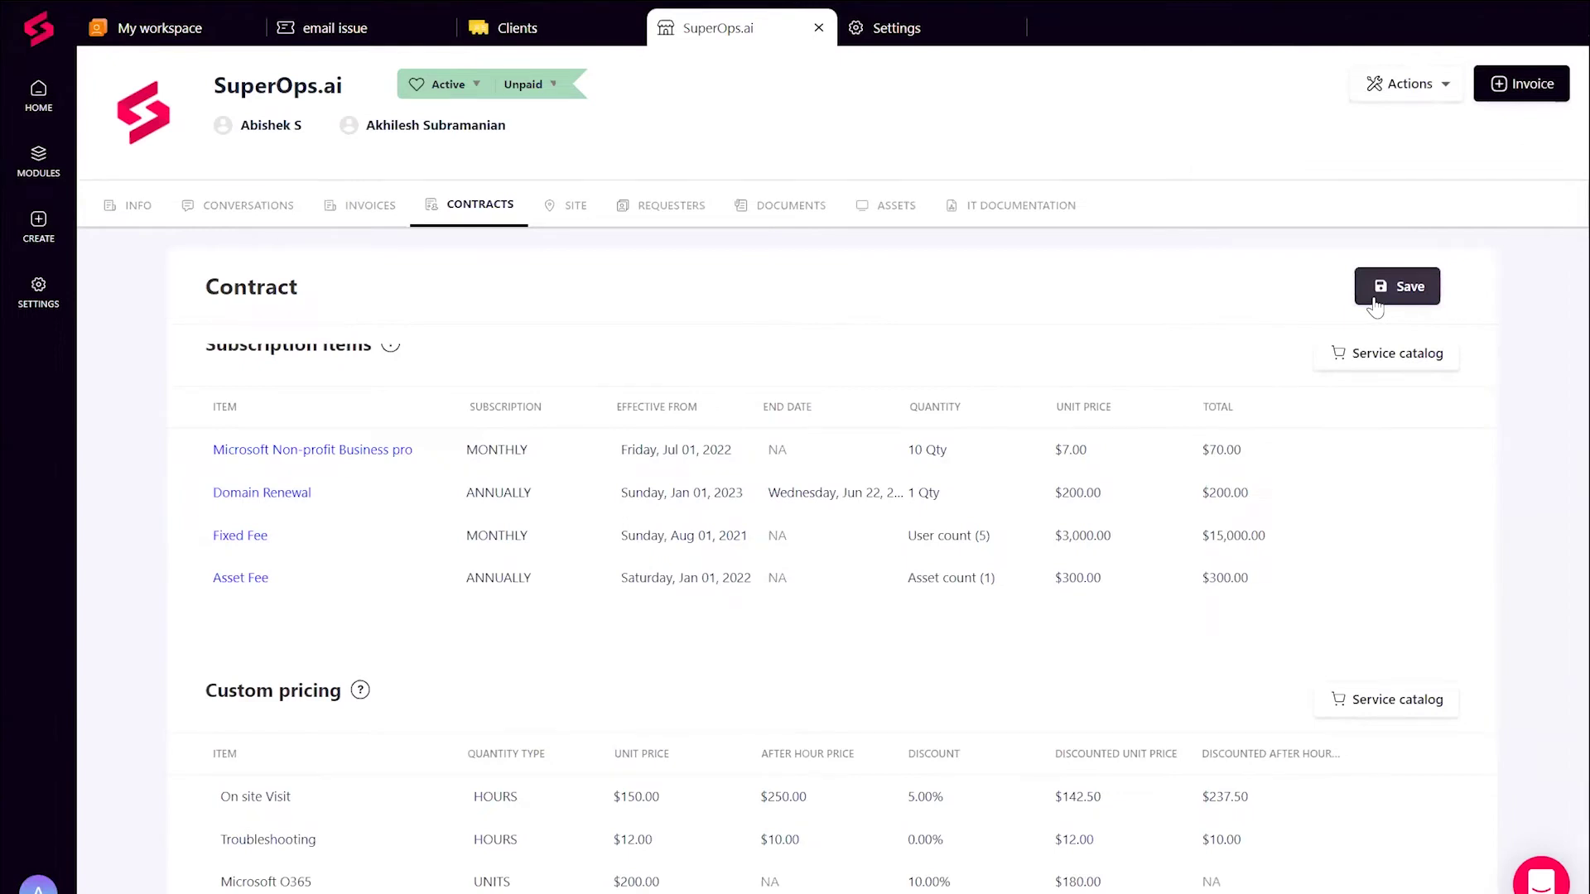
Step: Reopen the Microsoft Non-profit Business pro item and try the decrease and increase options for its change in quantity
right_click(396, 457)
left_click(356, 449)
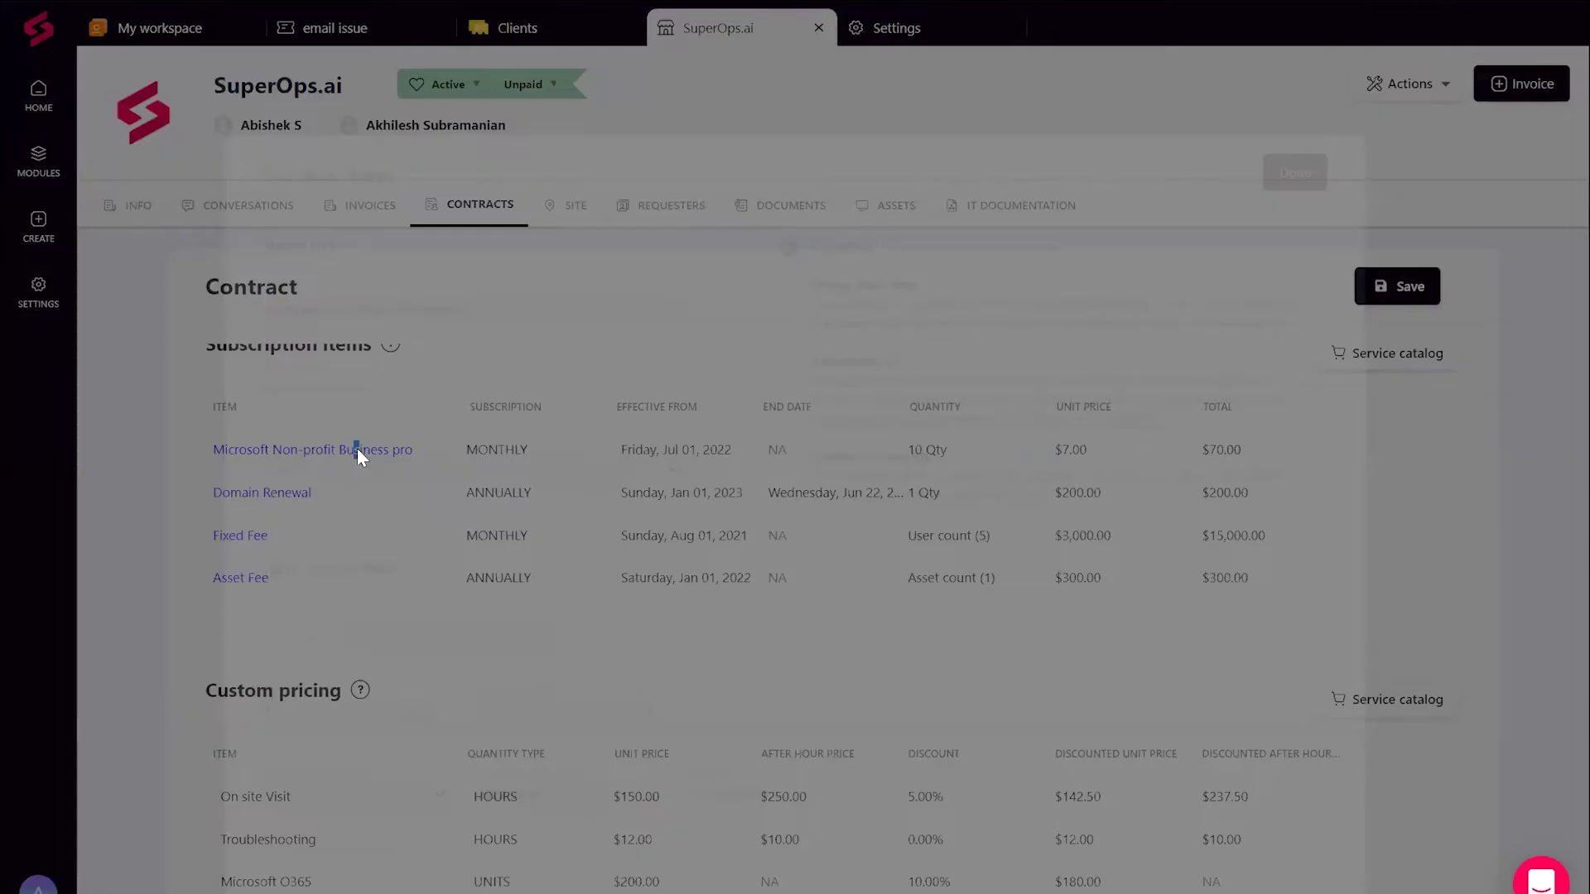
scroll(316, 650, "down", 5)
left_click(317, 619)
left_click(342, 668)
left_click(415, 680)
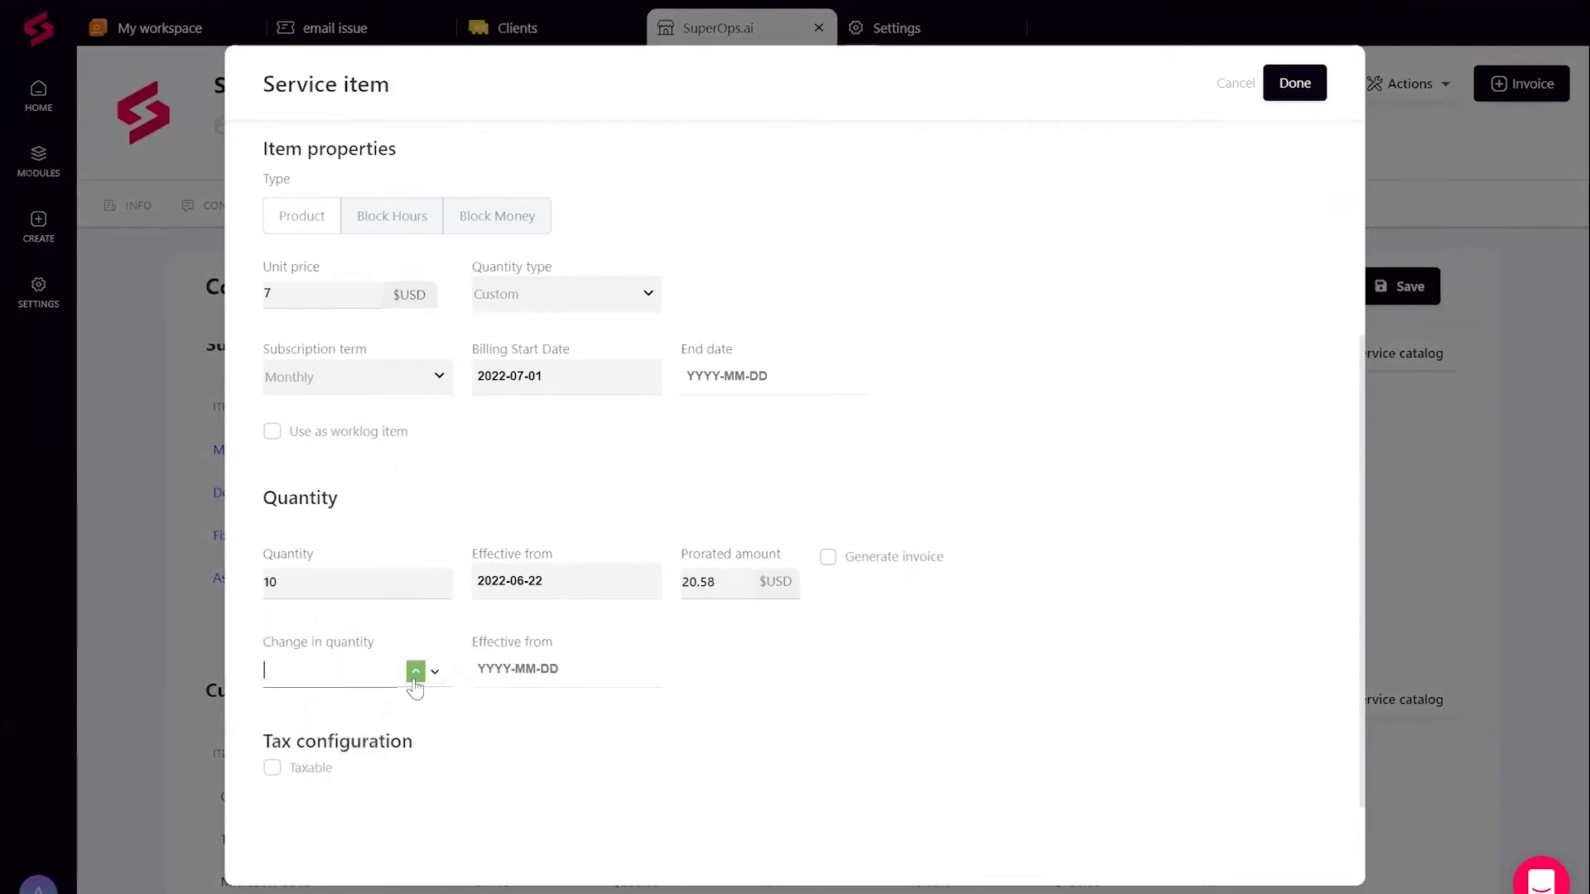
left_click(435, 672)
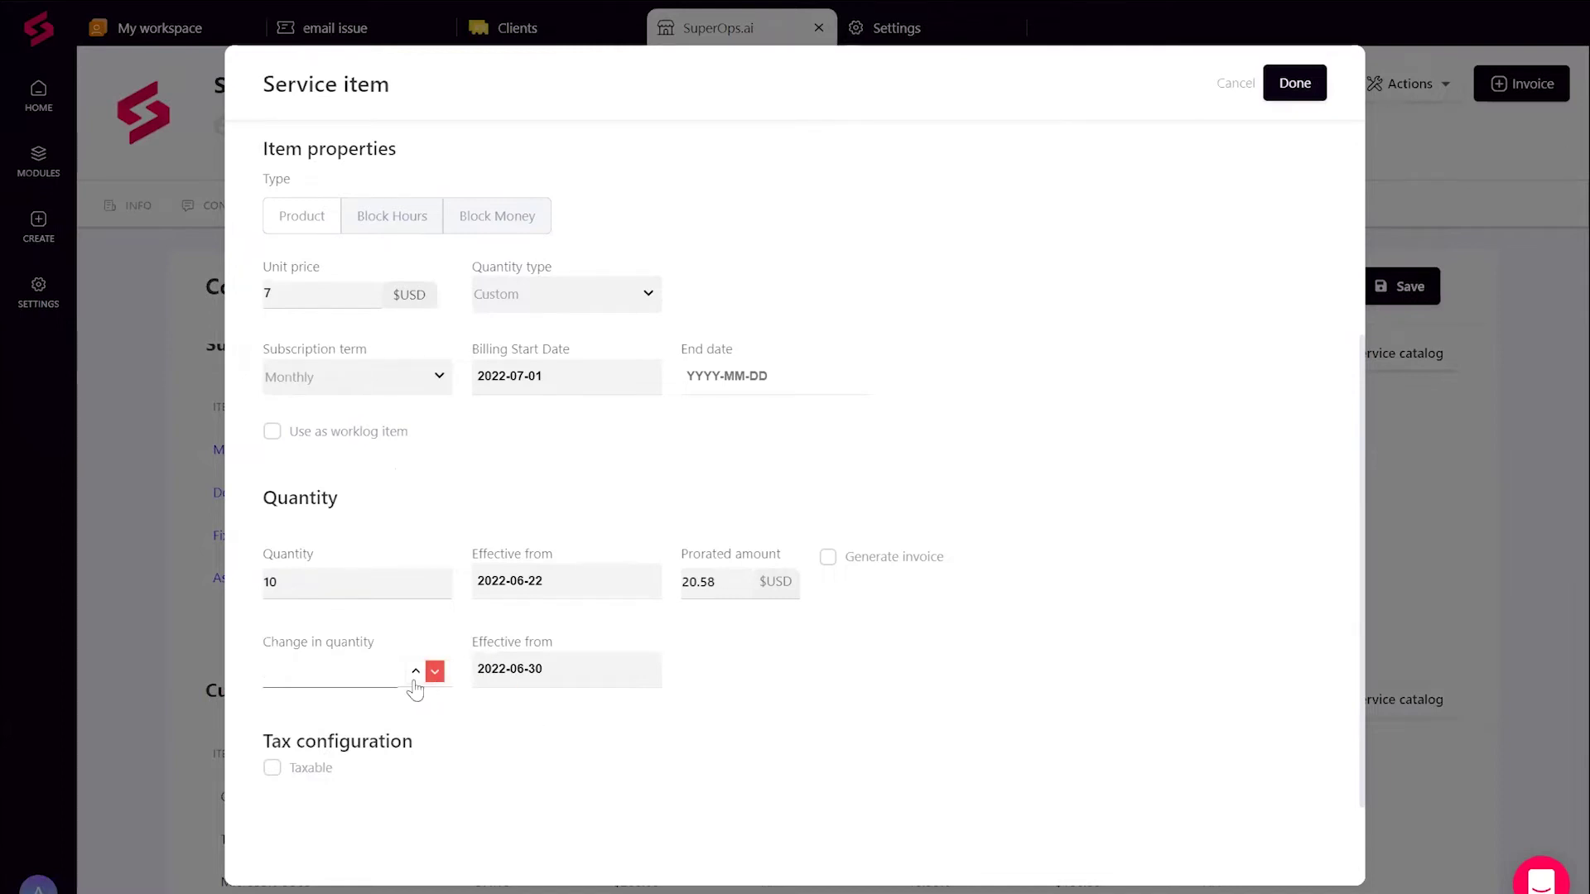
left_click(415, 678)
Step: Try a quantity increase of 3 effective from 2022-06-30, check its prorated amount, and discard the change
left_click(366, 678)
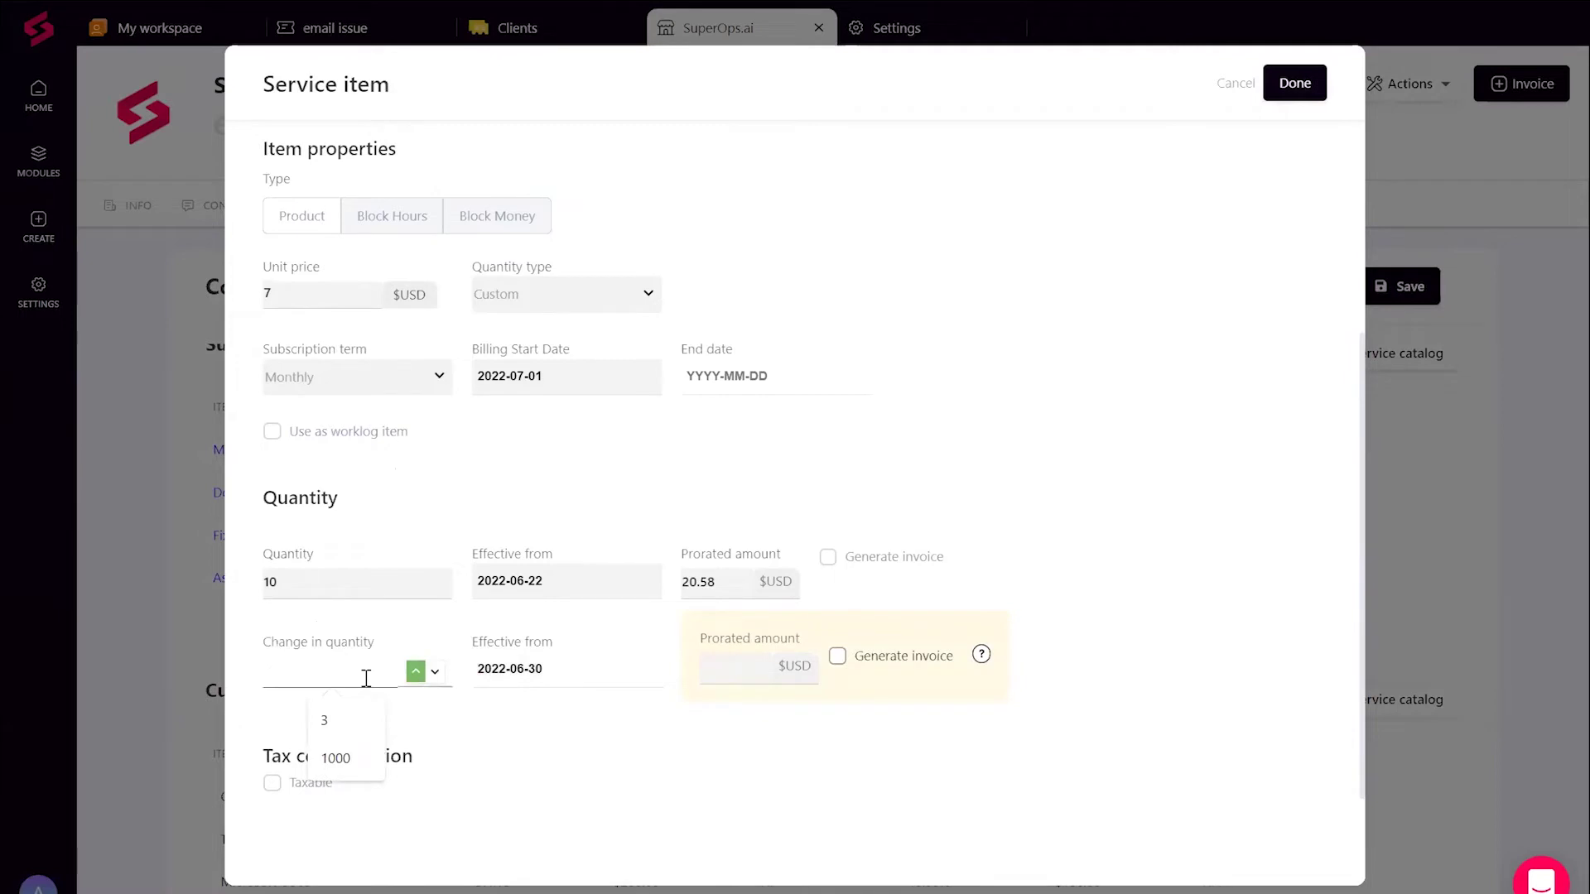
left_click(331, 729)
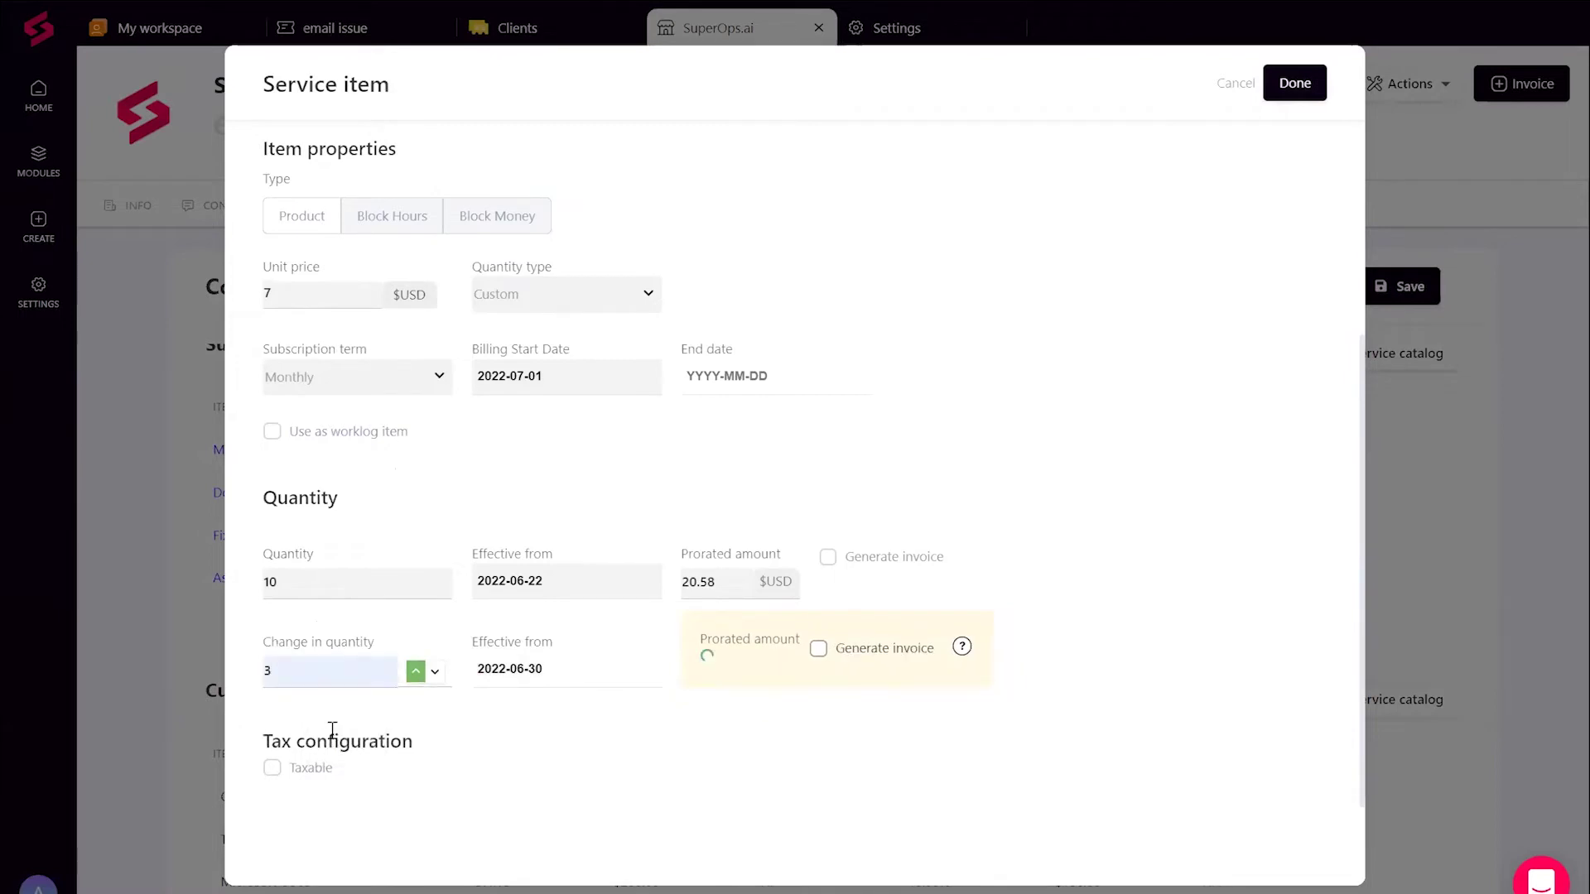
left_click(522, 672)
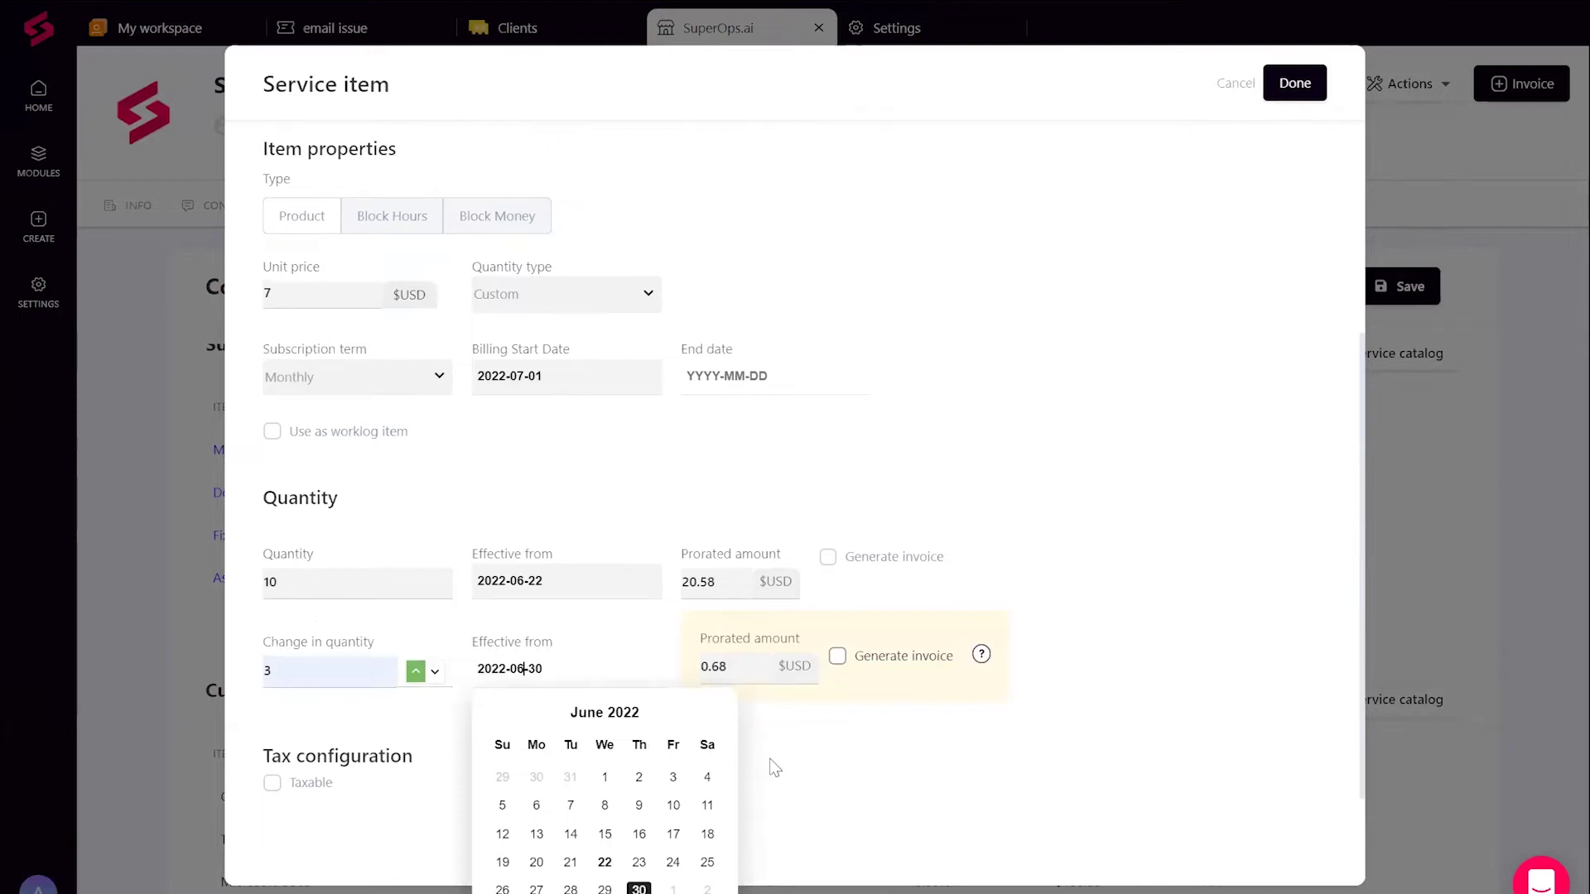
mouse_move(764, 663)
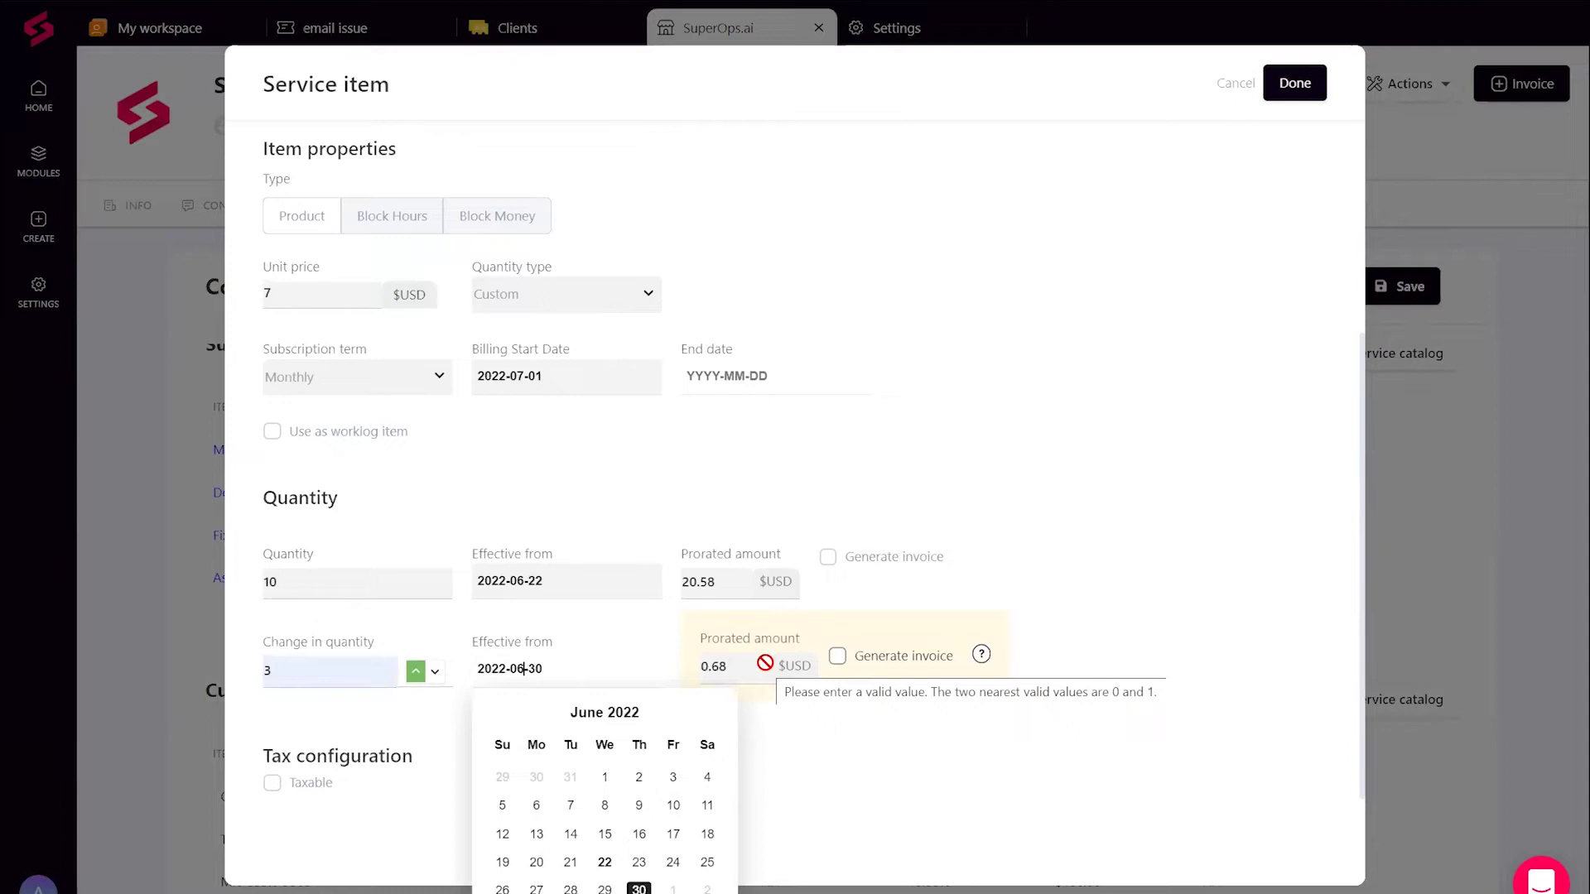
left_click(1117, 613)
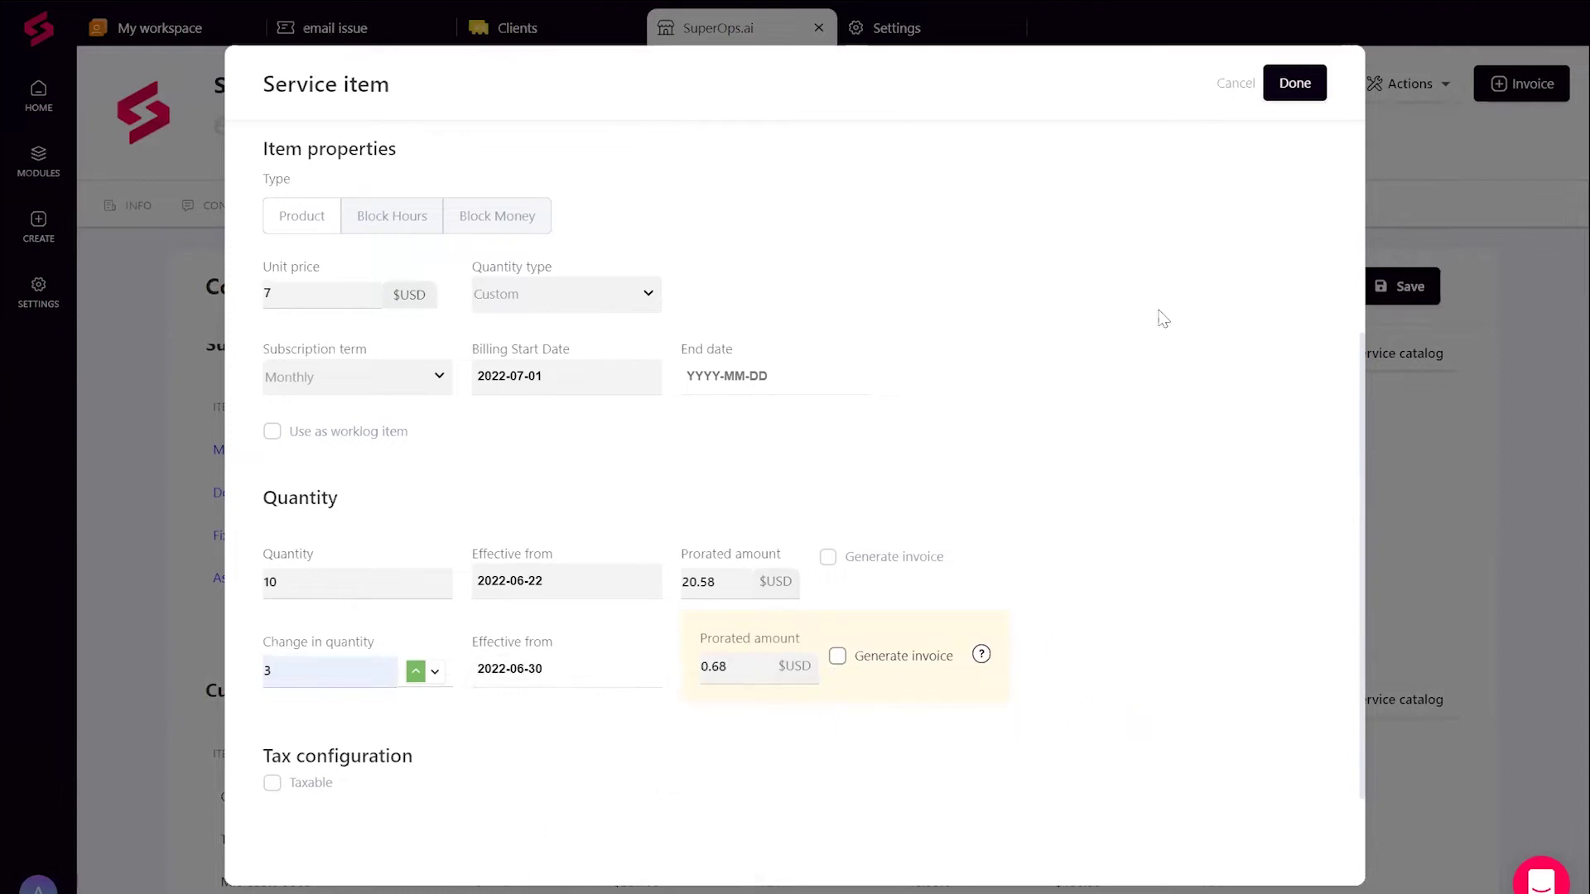
left_click(1236, 103)
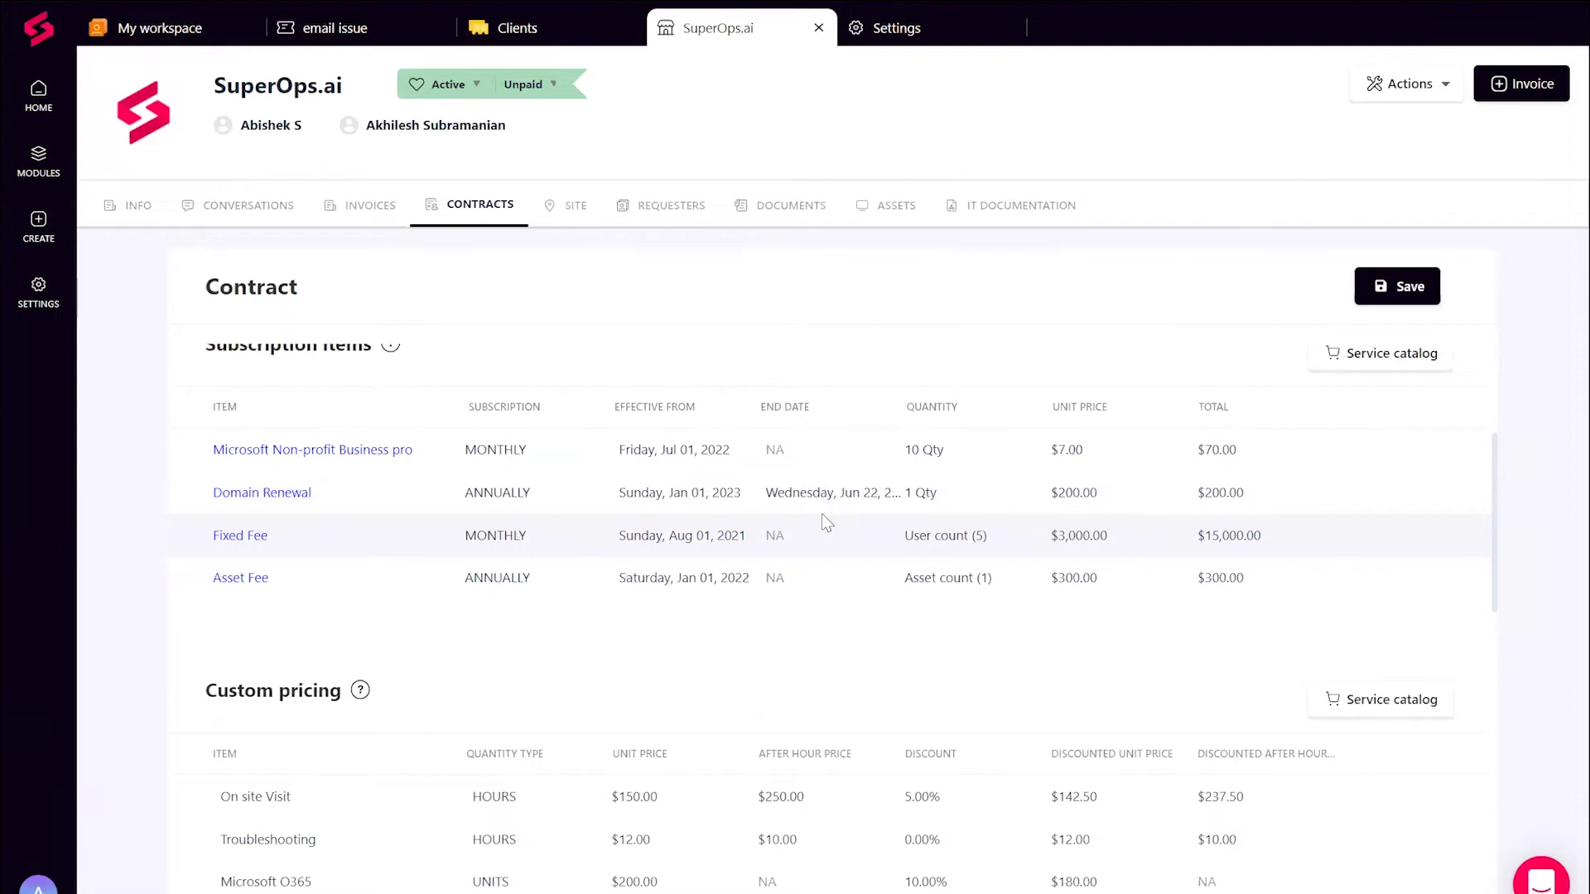
Step: Review the contract's custom pricing, service level agreement, conditional pricing and blacklisted services sections
scroll(824, 520, "down", 2)
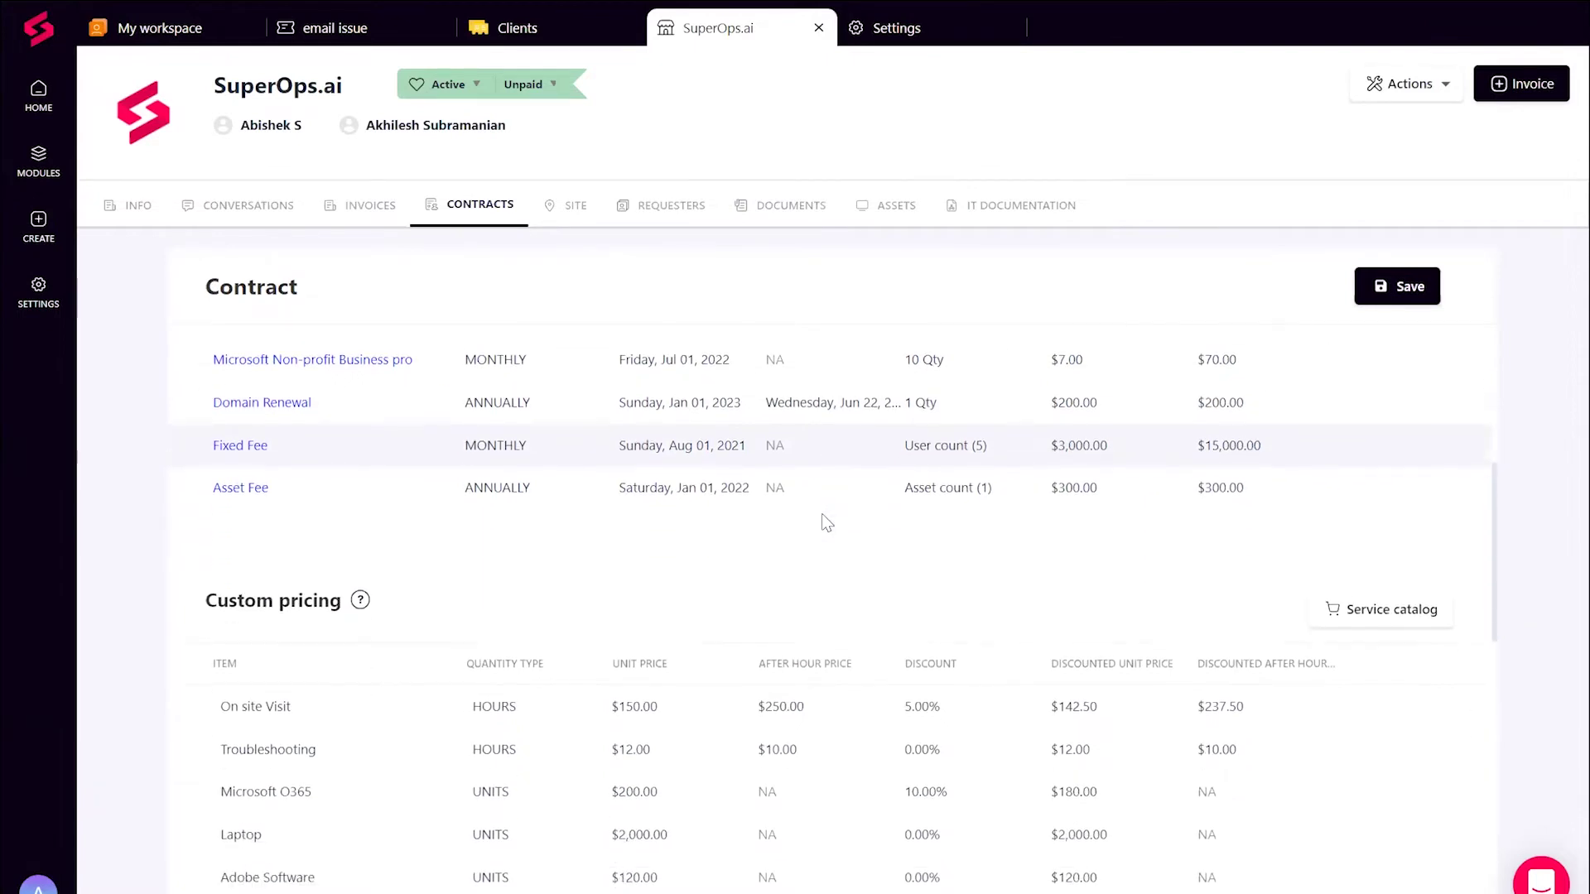
scroll(824, 520, "down", 1)
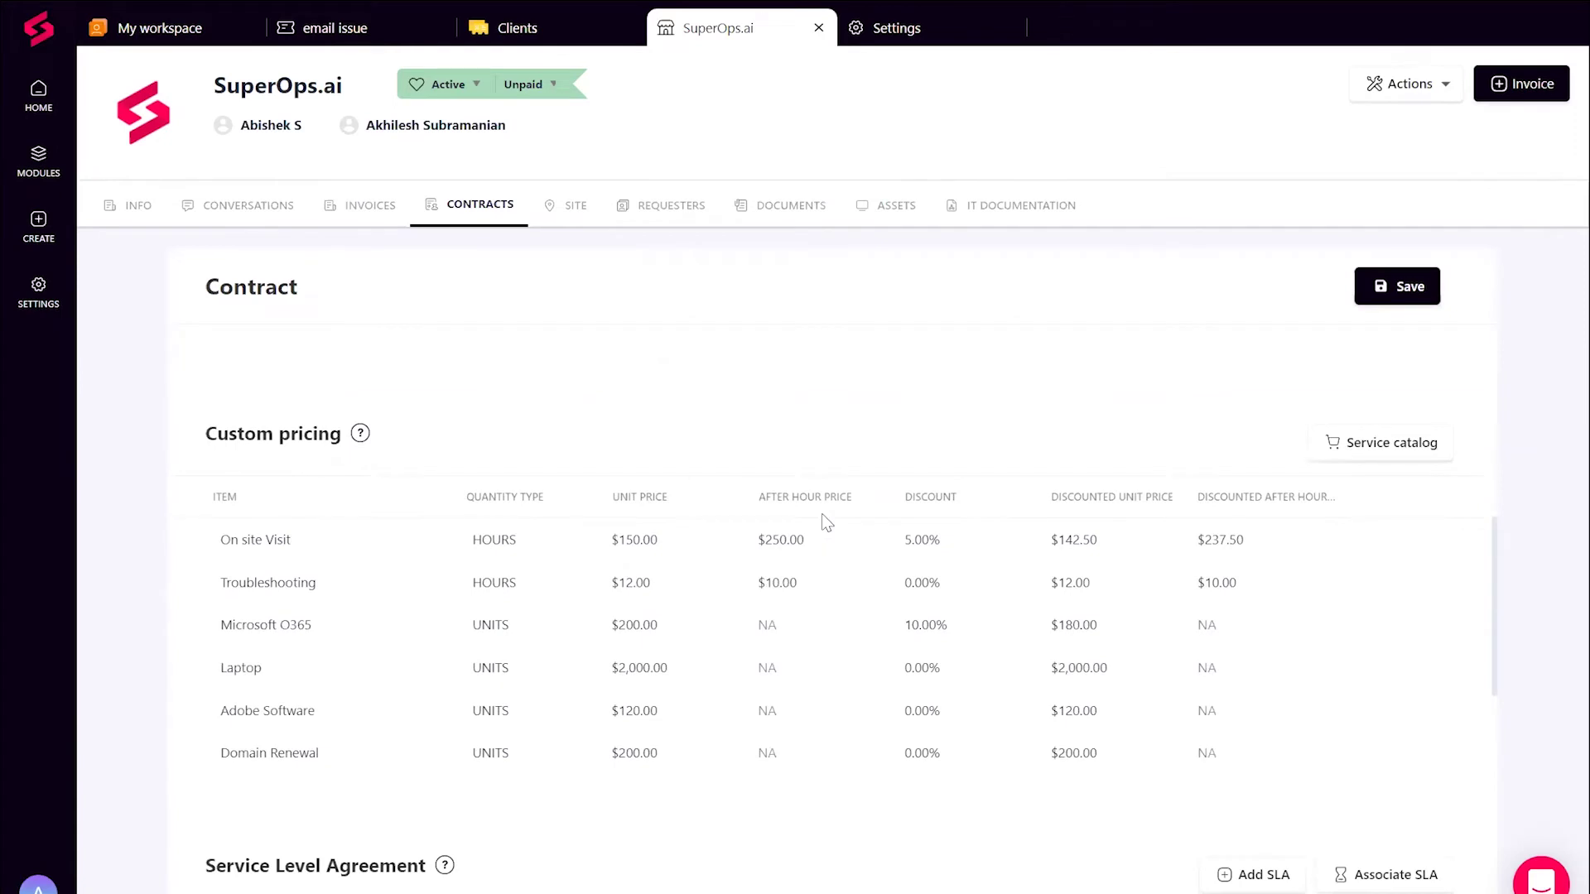
scroll(669, 571, "down", 2)
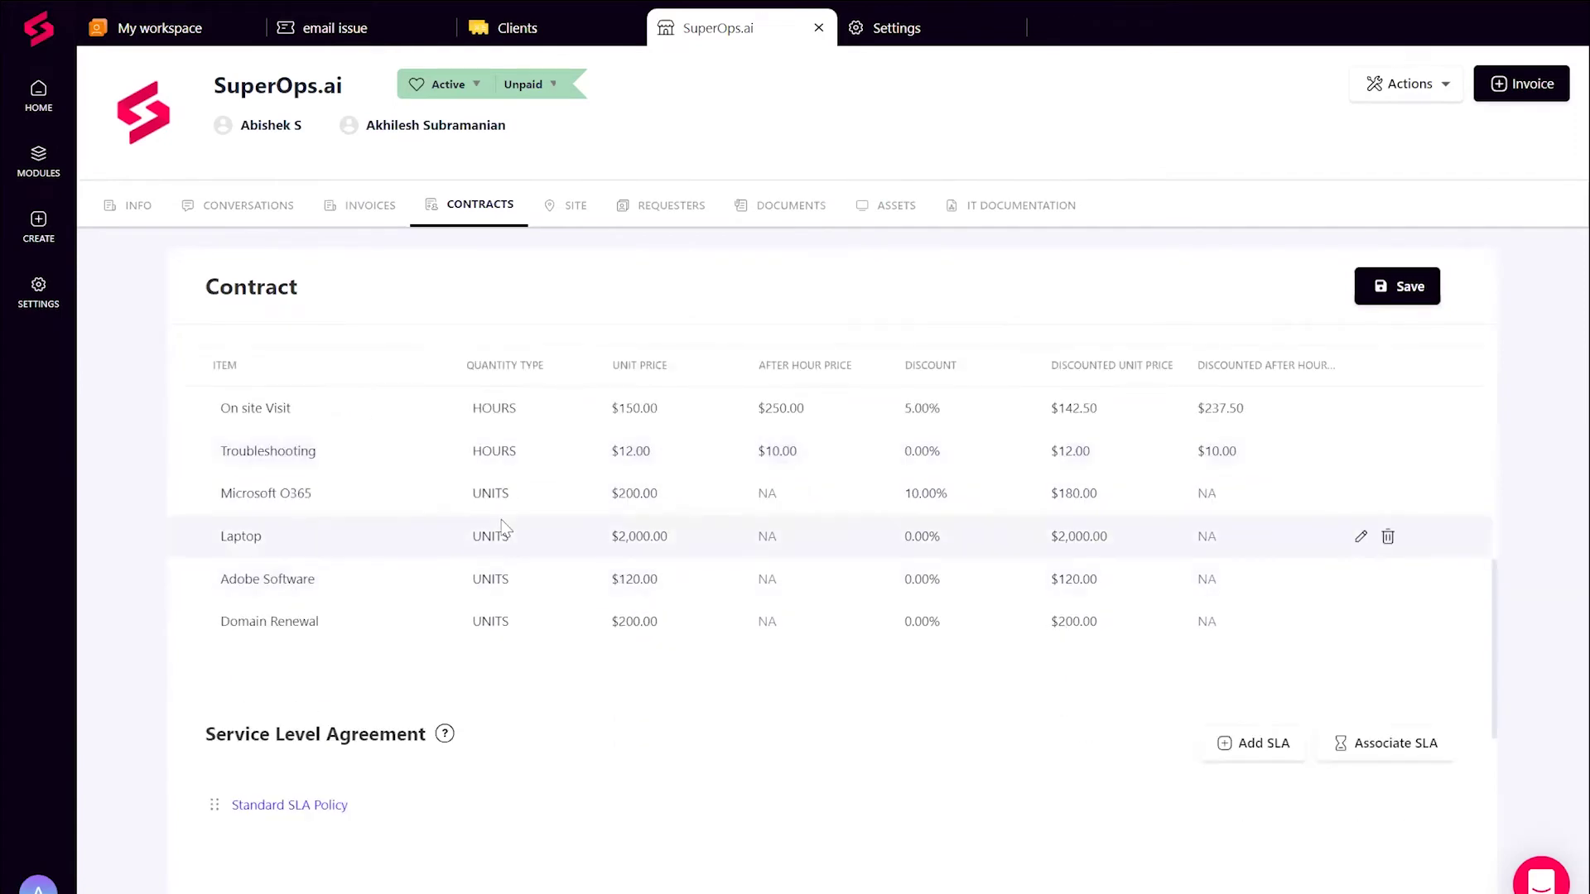
scroll(505, 528, "up", 1)
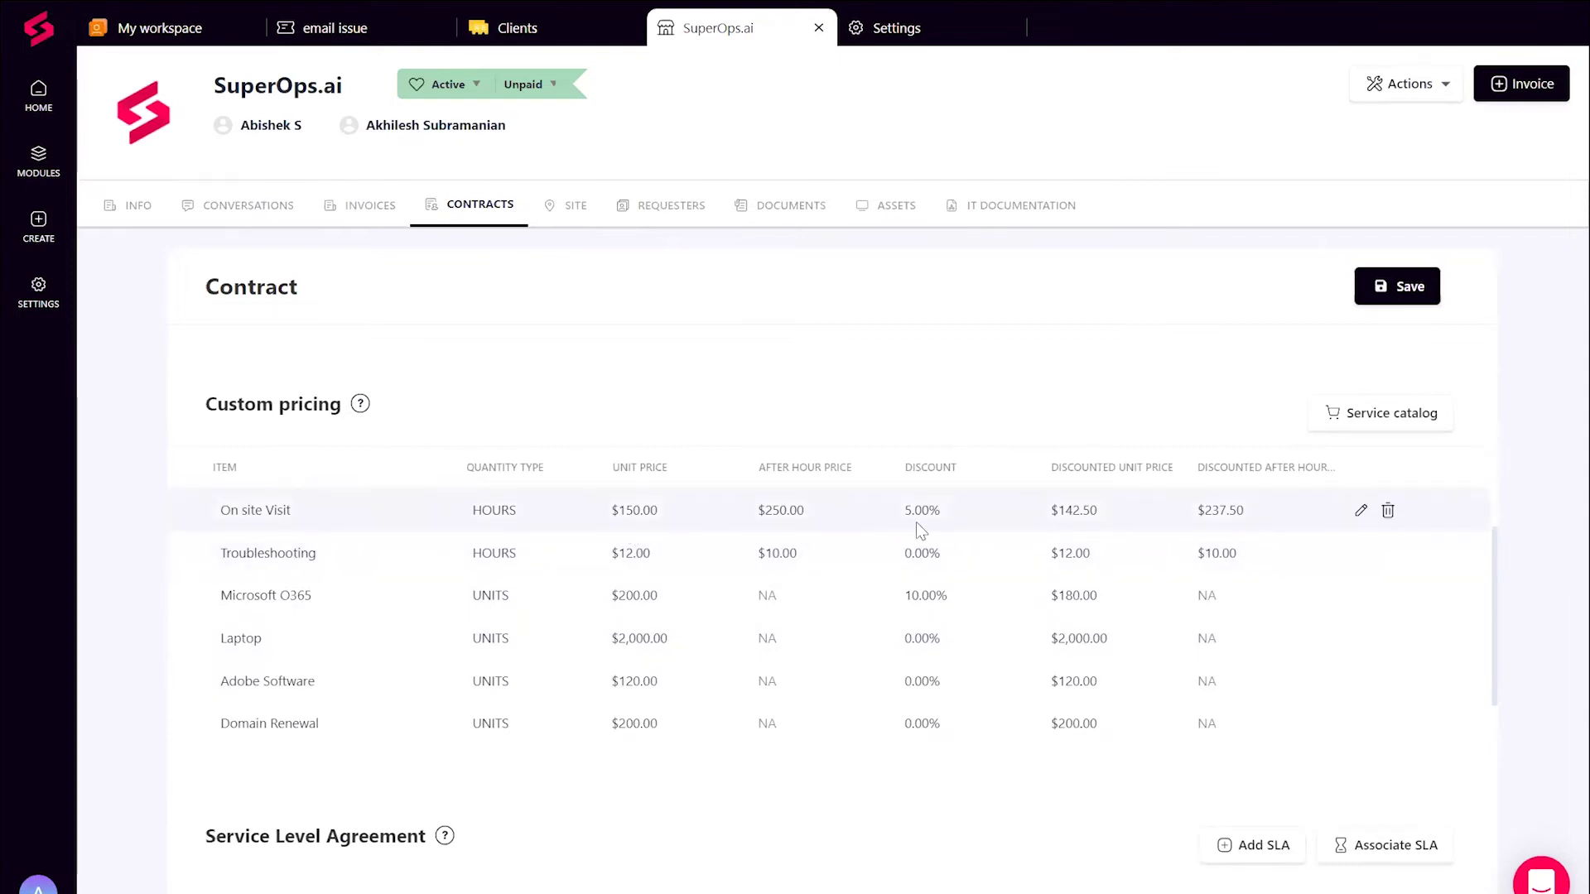
scroll(916, 522, "down", 5)
scroll(694, 514, "down", 3)
scroll(694, 518, "up", 4)
scroll(629, 522, "down", 5)
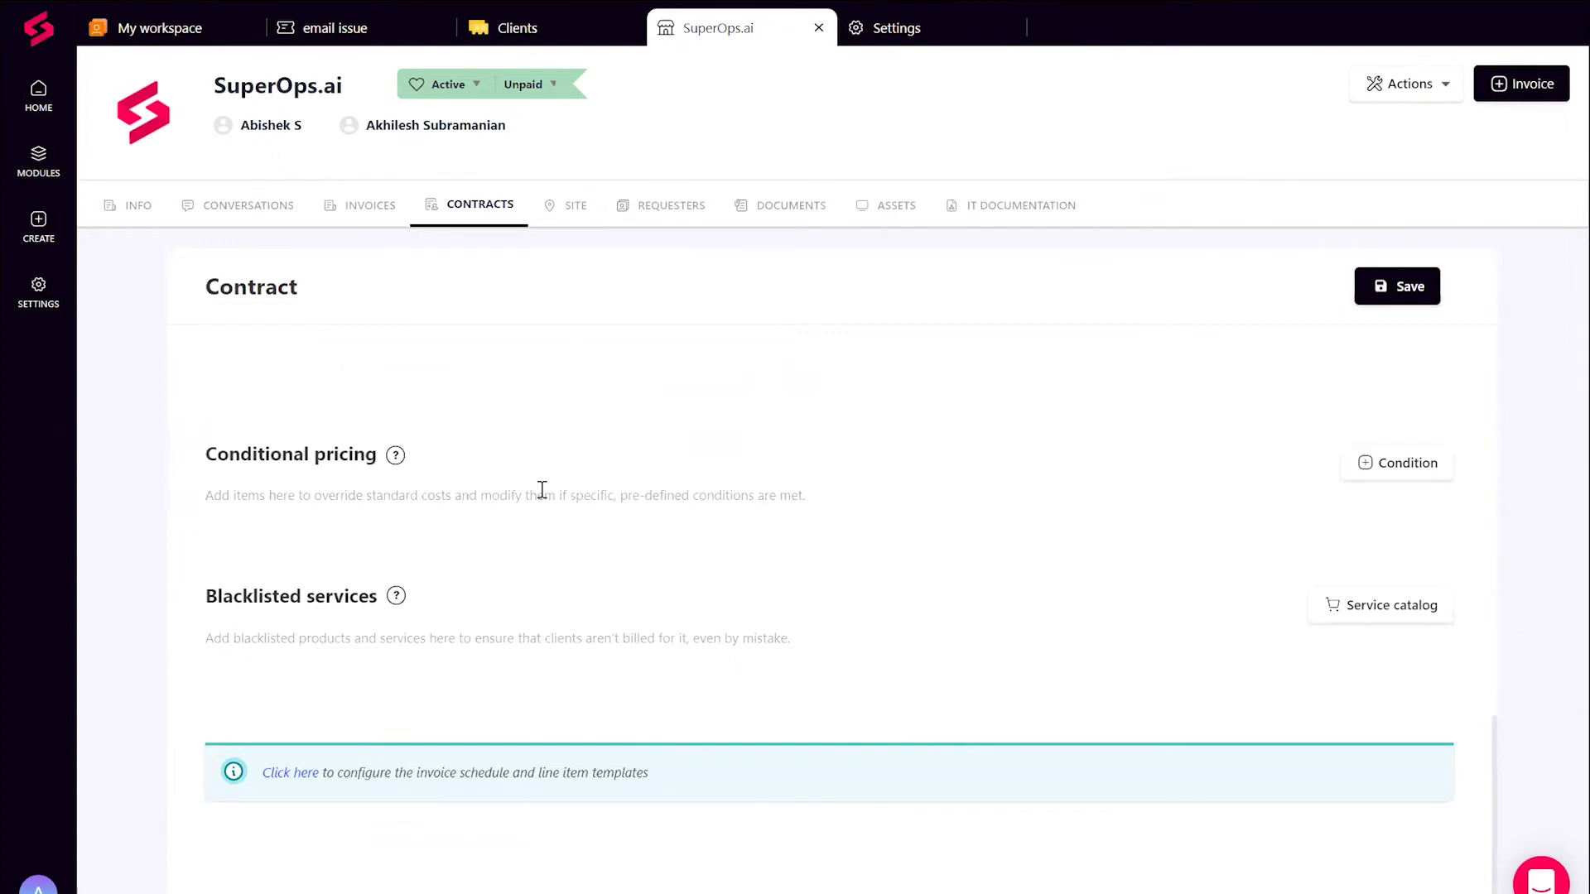
Step: Look over the contract again from its dates and discount through the subscription items and pricing sections
scroll(541, 489, "up", 10)
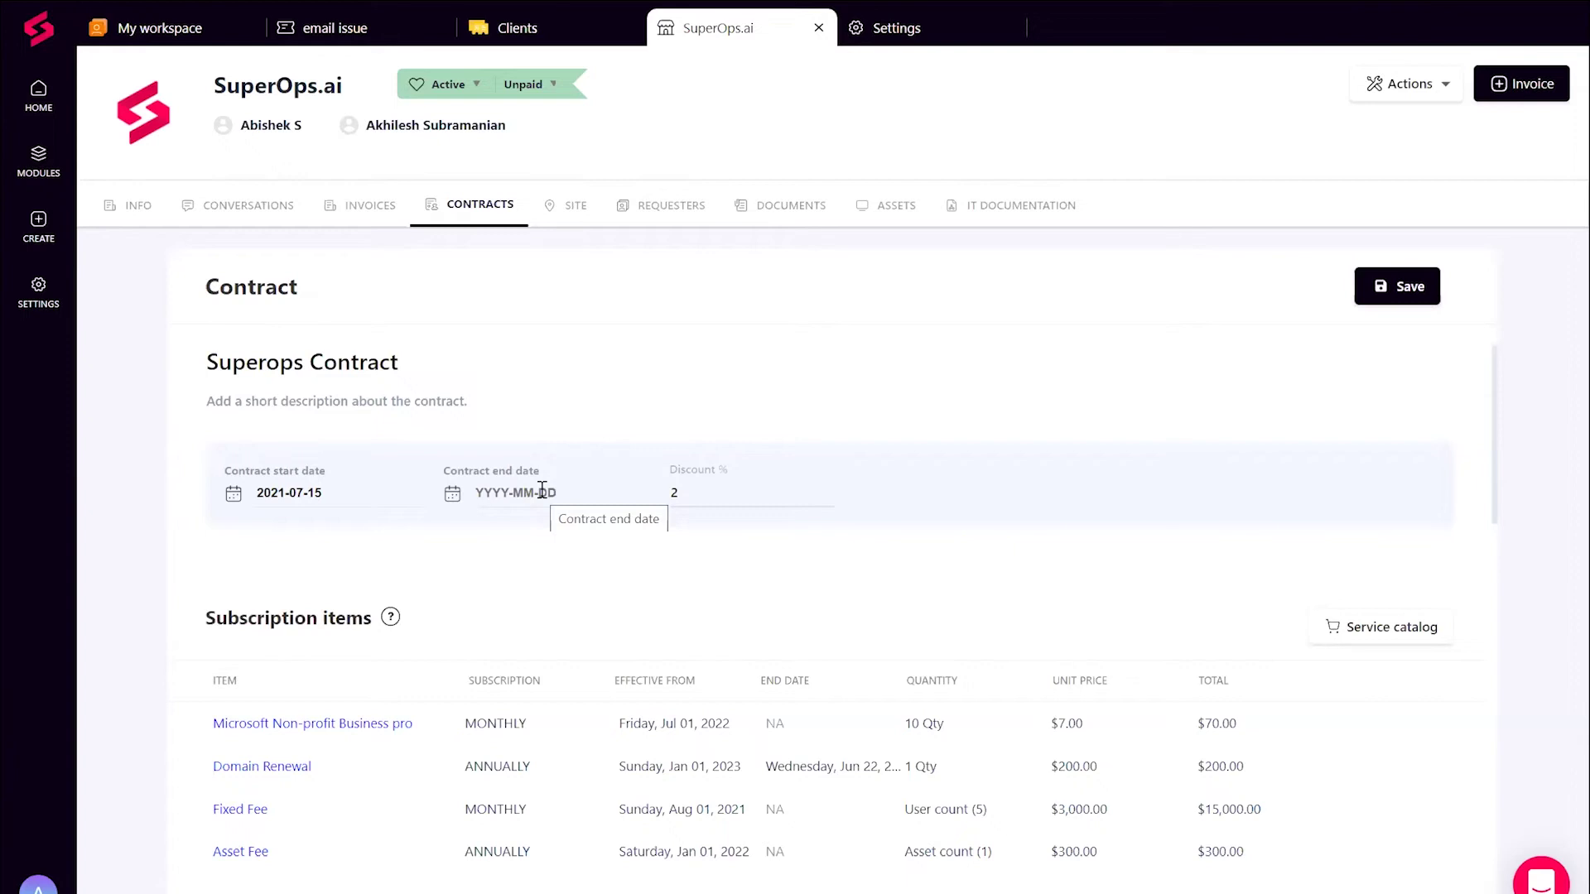
scroll(542, 493, "down", 2)
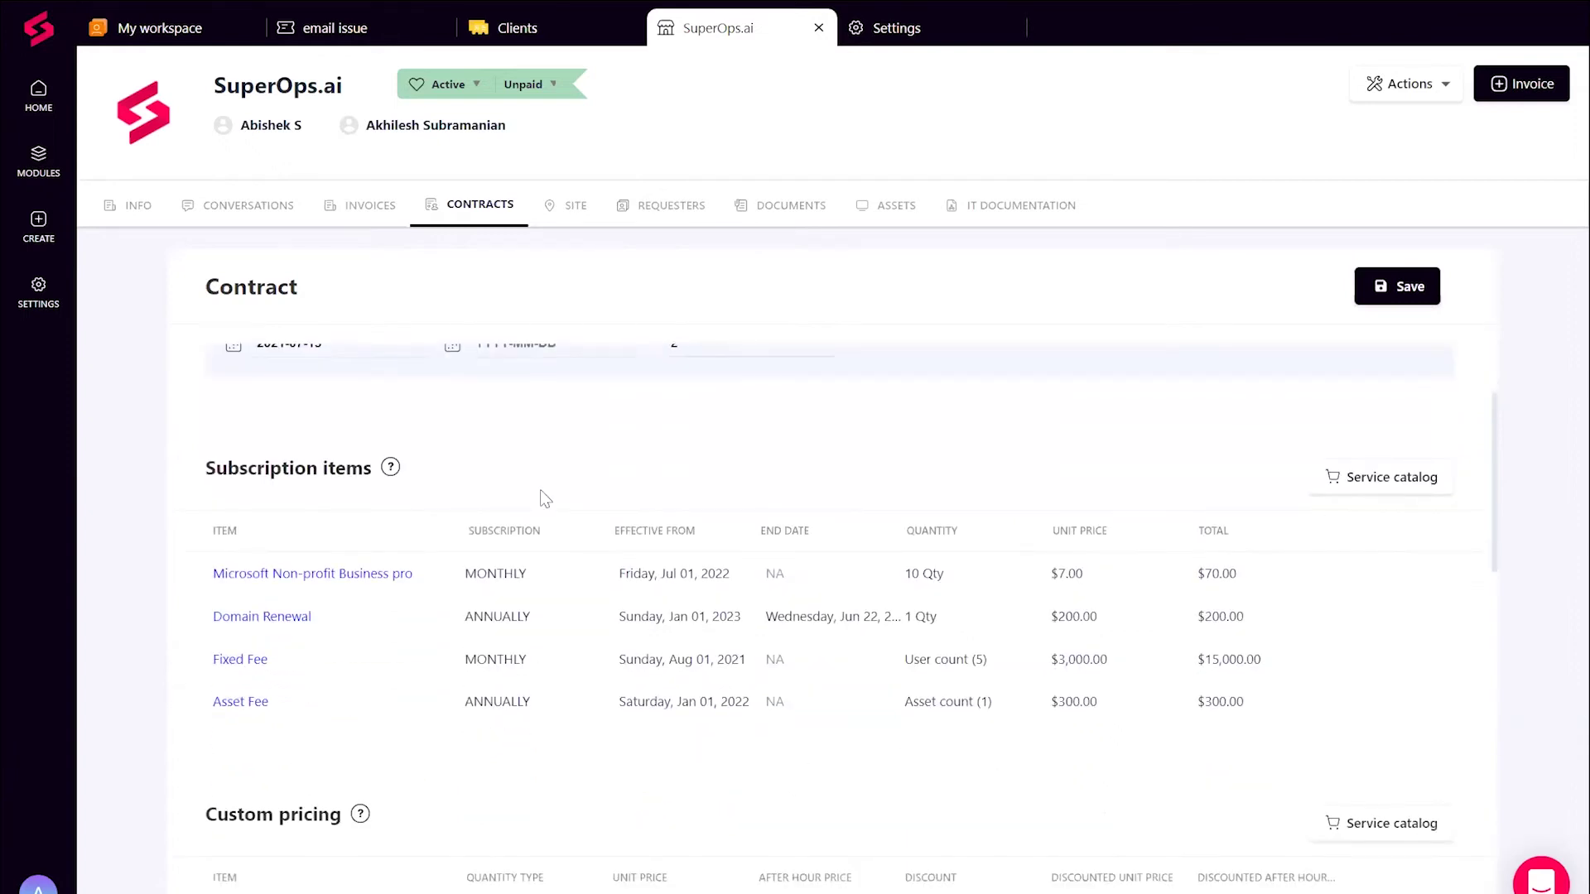
scroll(544, 497, "down", 5)
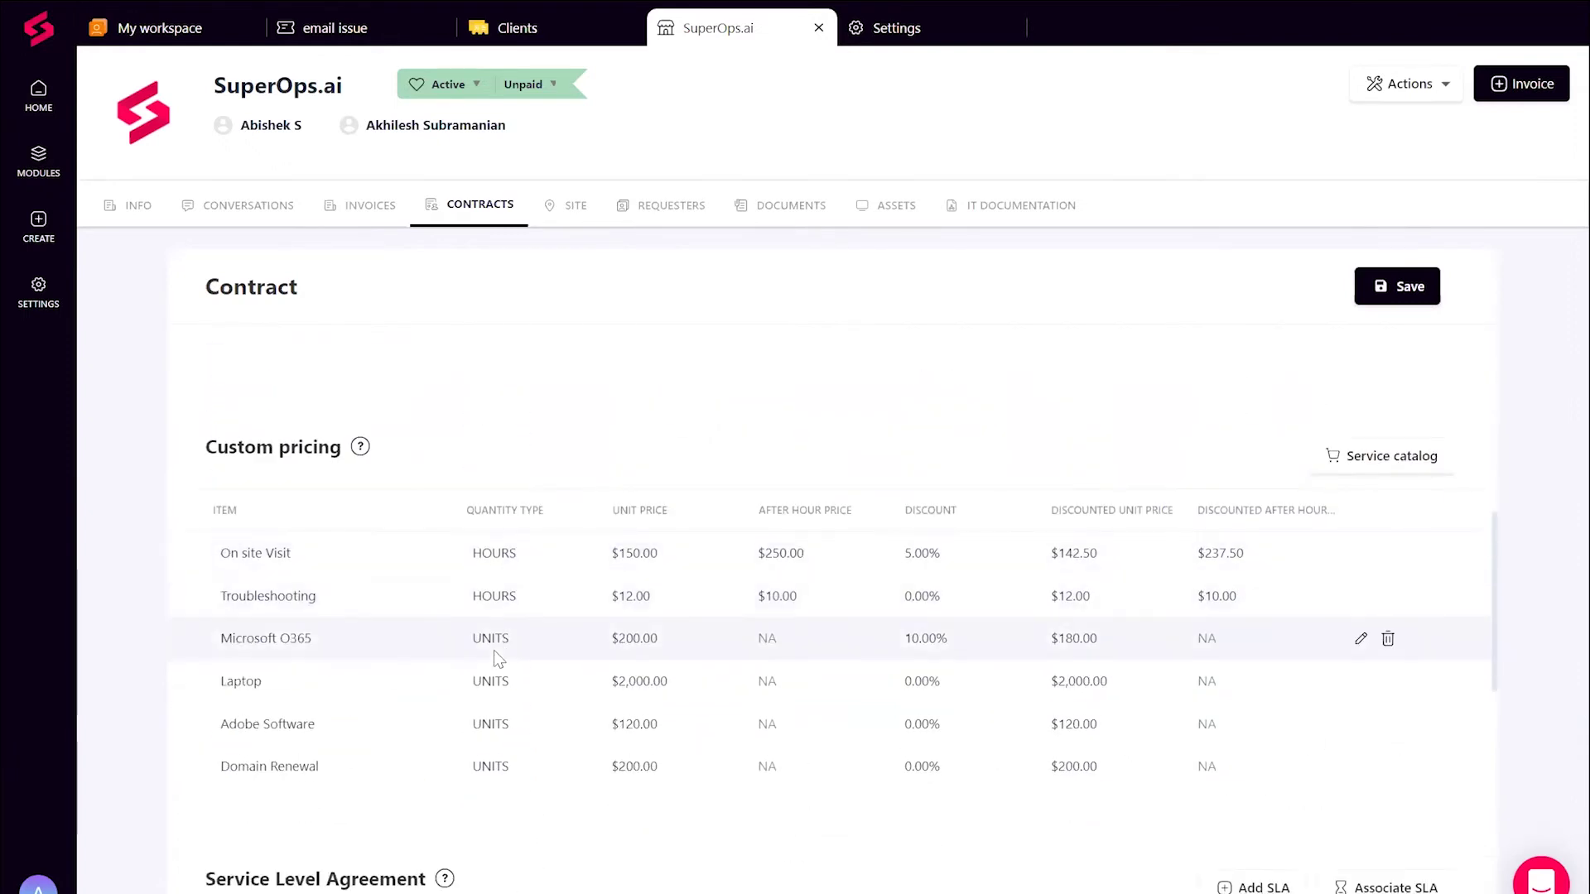
scroll(497, 660, "down", 6)
scroll(495, 655, "up", 10)
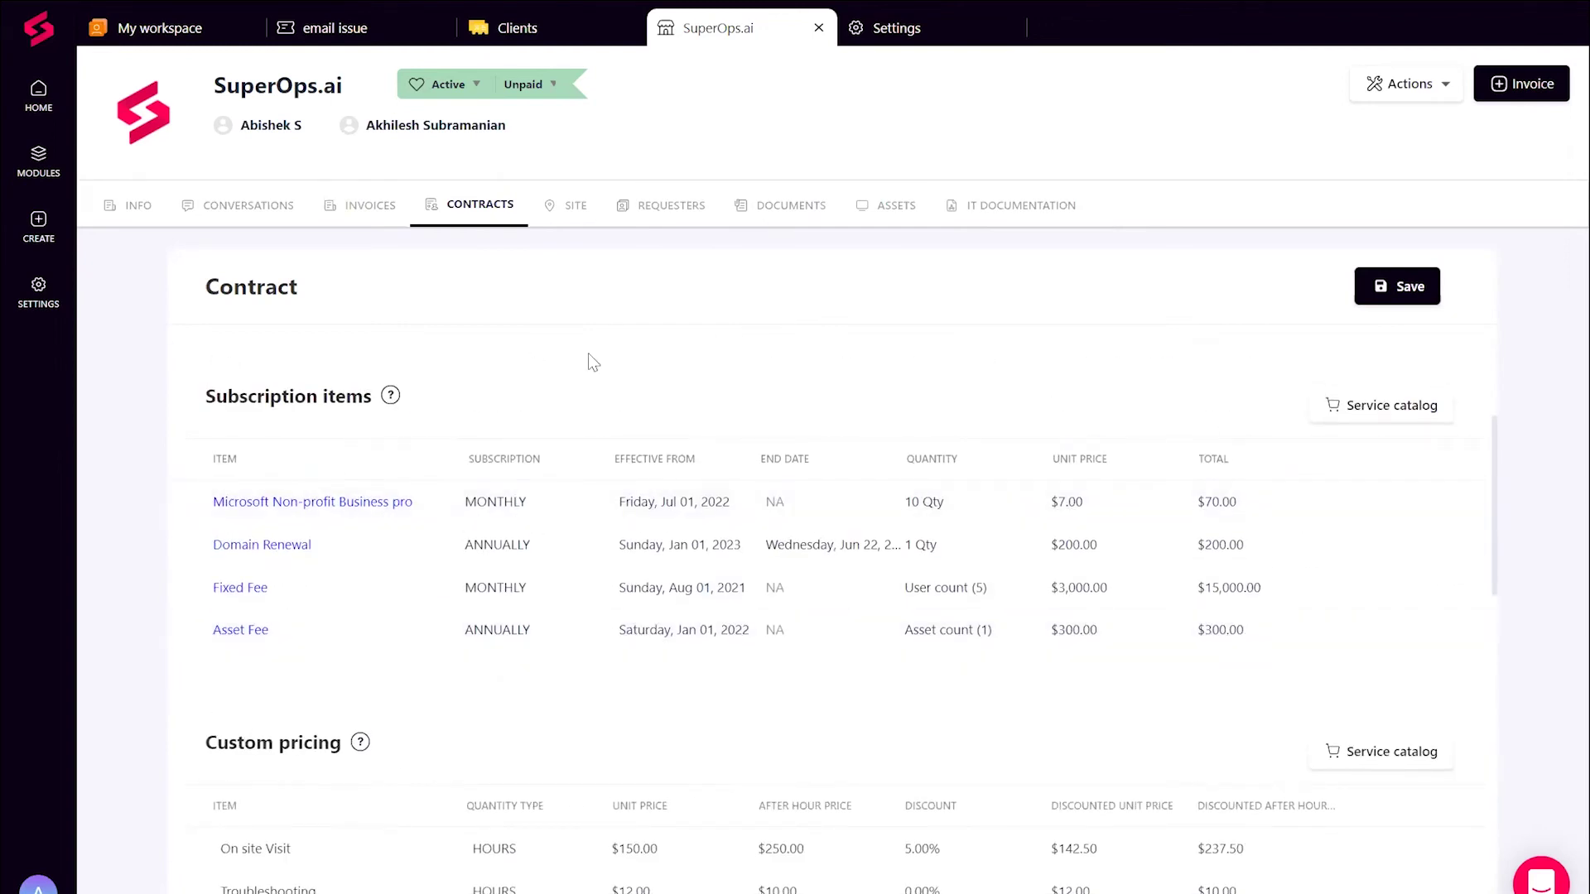
scroll(588, 353, "up", 1)
scroll(636, 447, "up", 2)
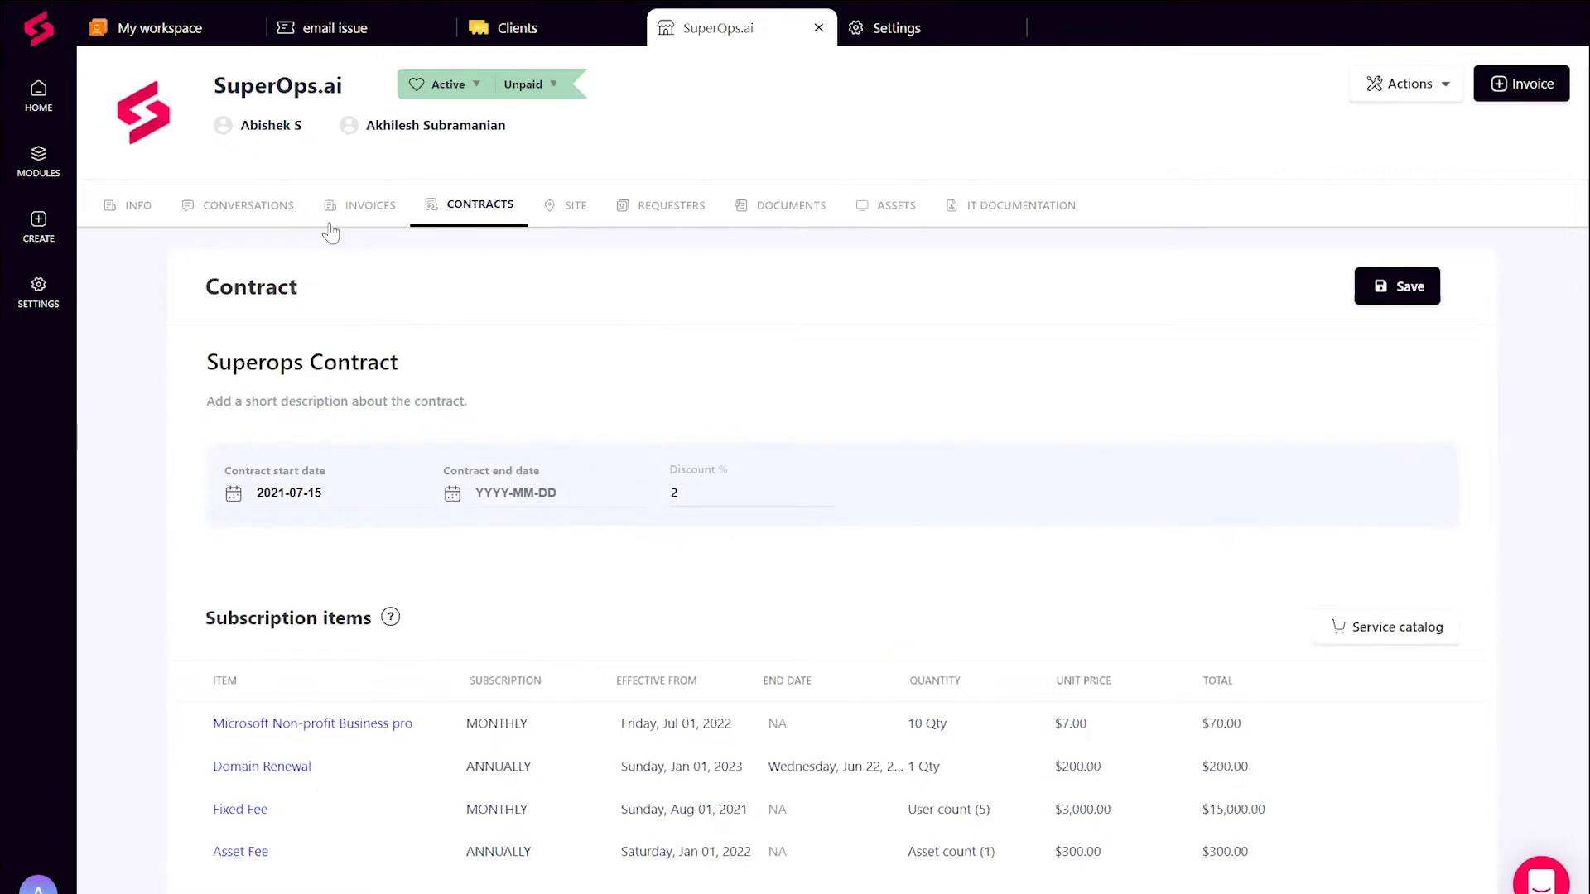
Step: Start a new worklog on the email issue ticket with Remote Support as its billable item
left_click(368, 46)
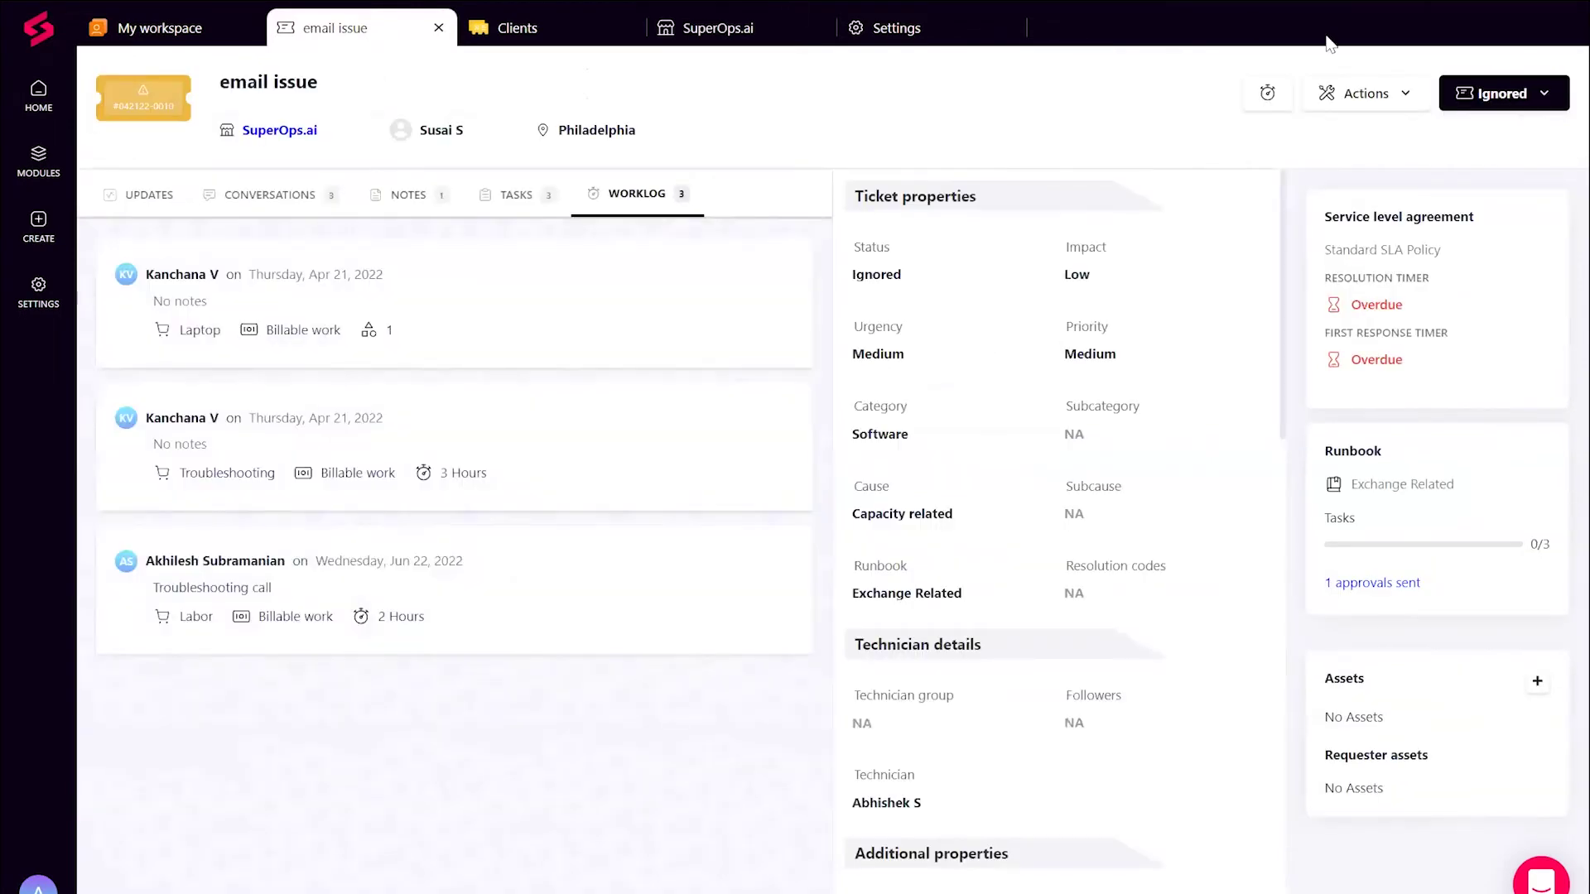
left_click(1268, 103)
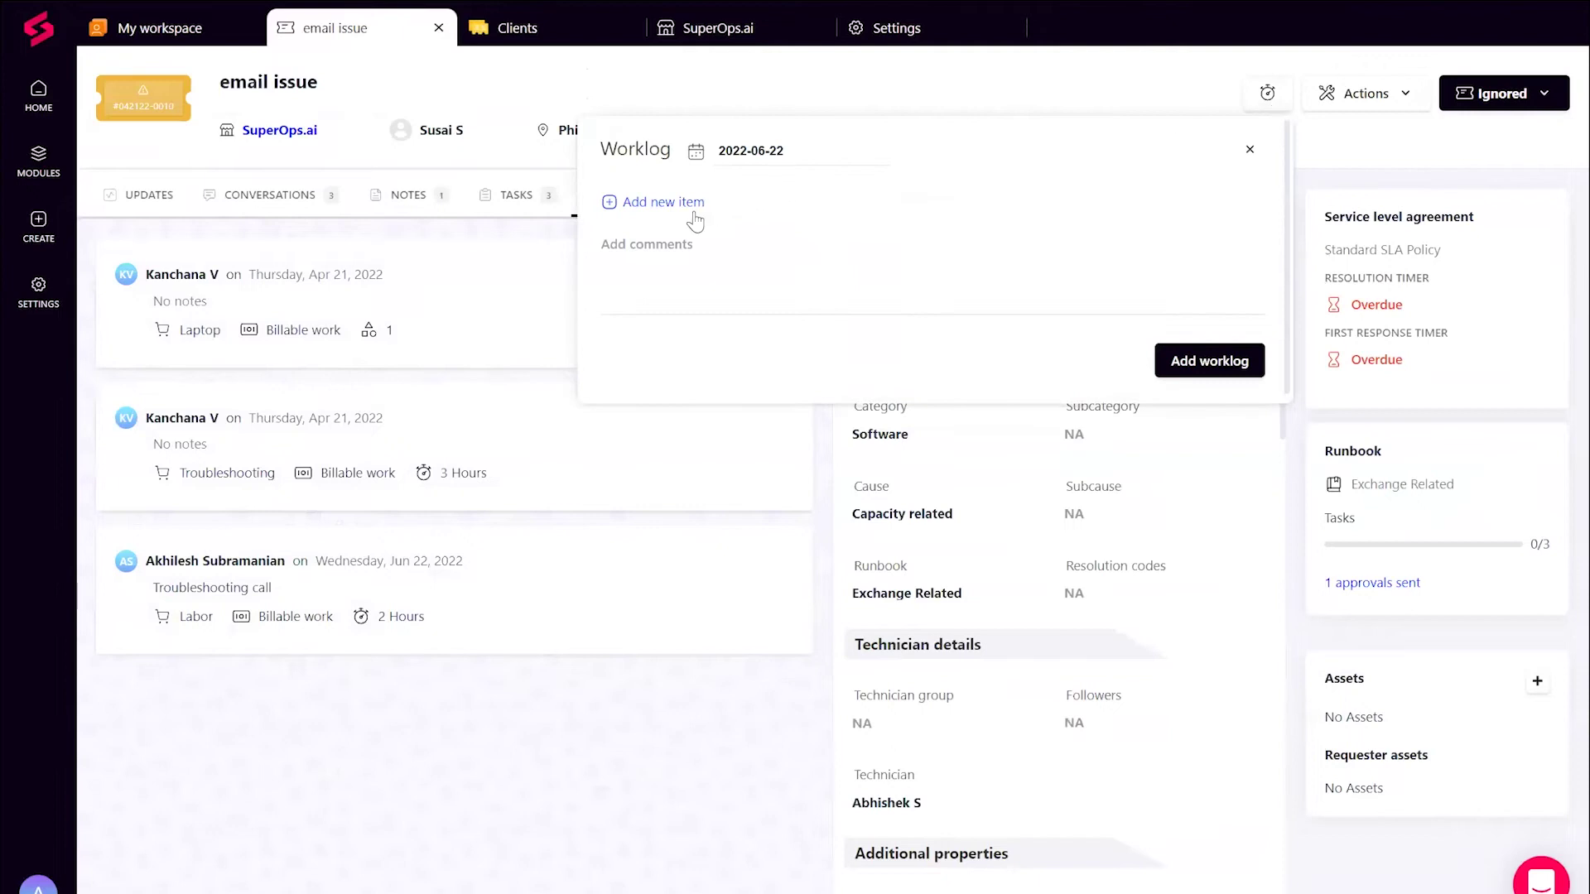
left_click(695, 217)
left_click(734, 204)
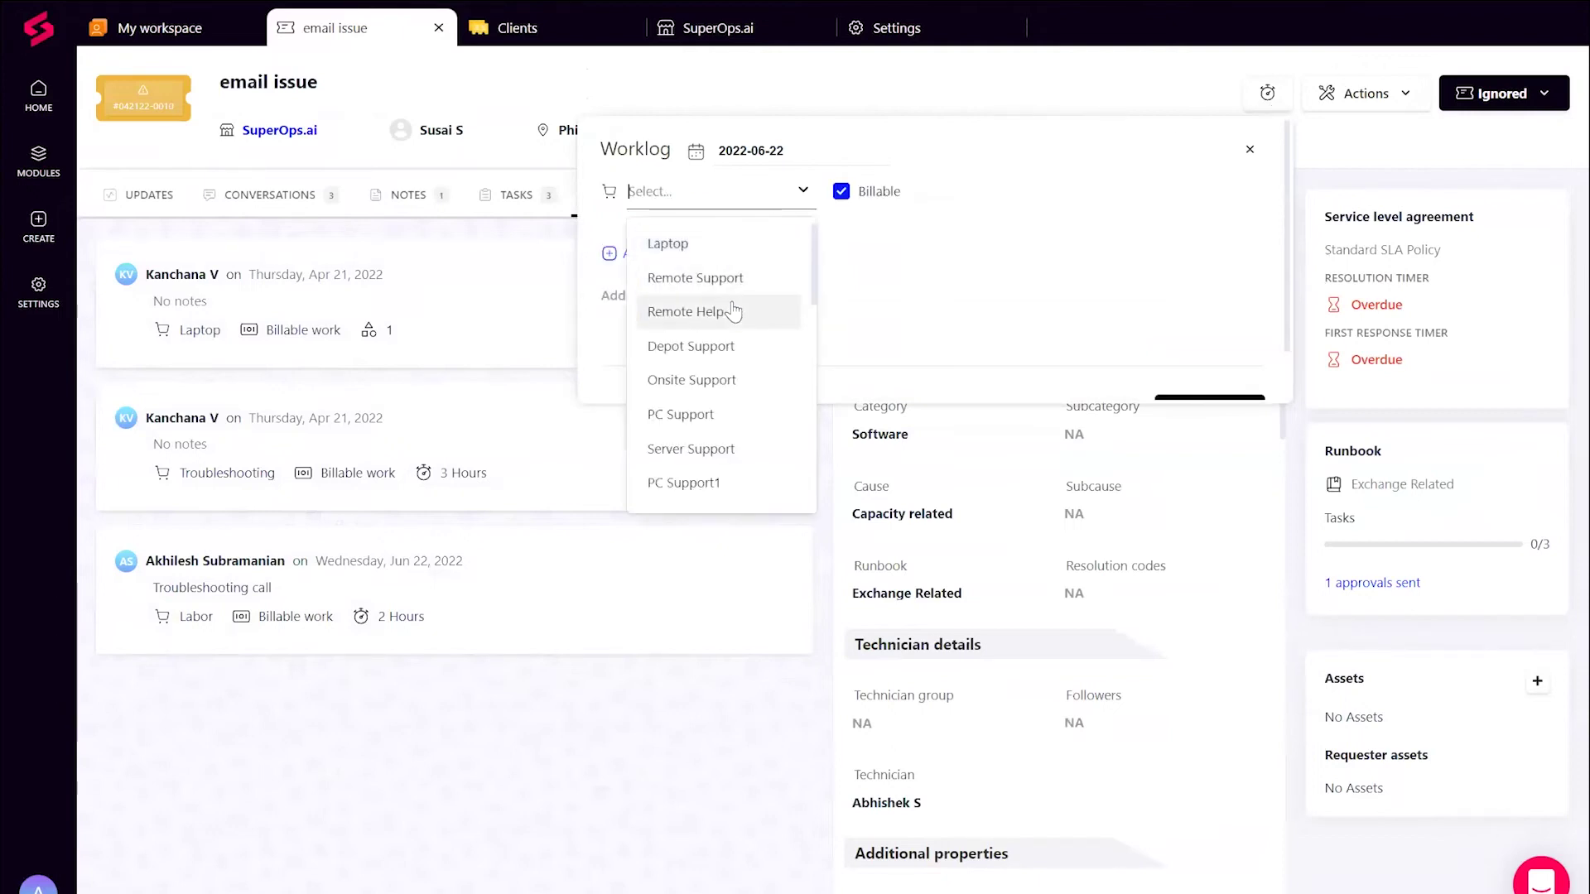
left_click(740, 282)
Step: Set the worklog time to 1 hour, enter the comment "Went on a call", and add the worklog
left_click(969, 186)
type("5.5")
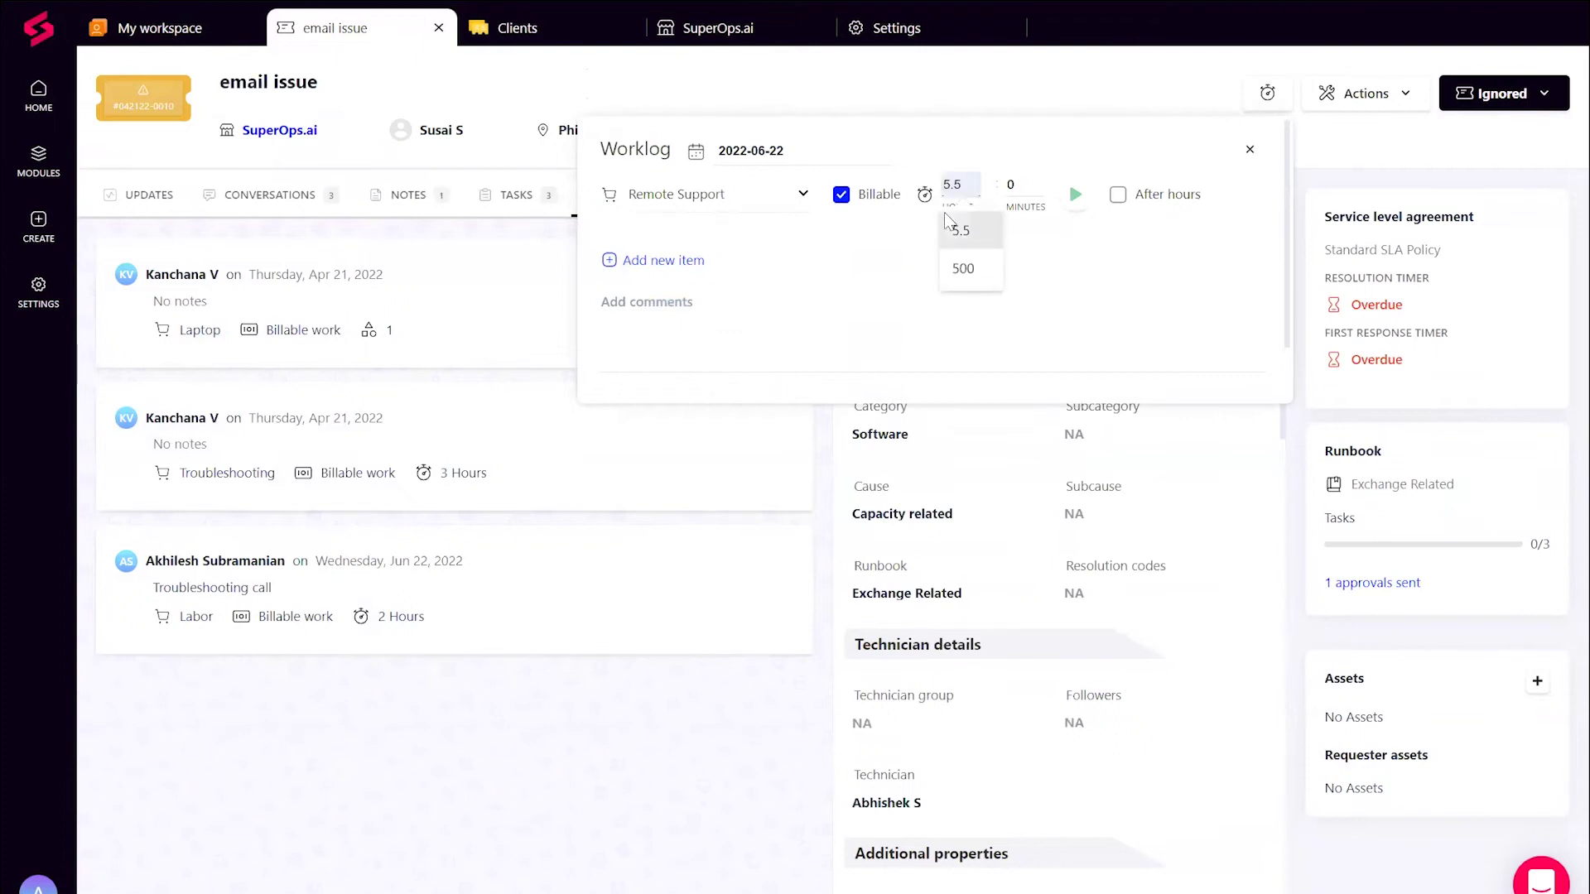
left_click(945, 215)
left_click(950, 203)
type("1")
left_click(784, 314)
type("Went on a call")
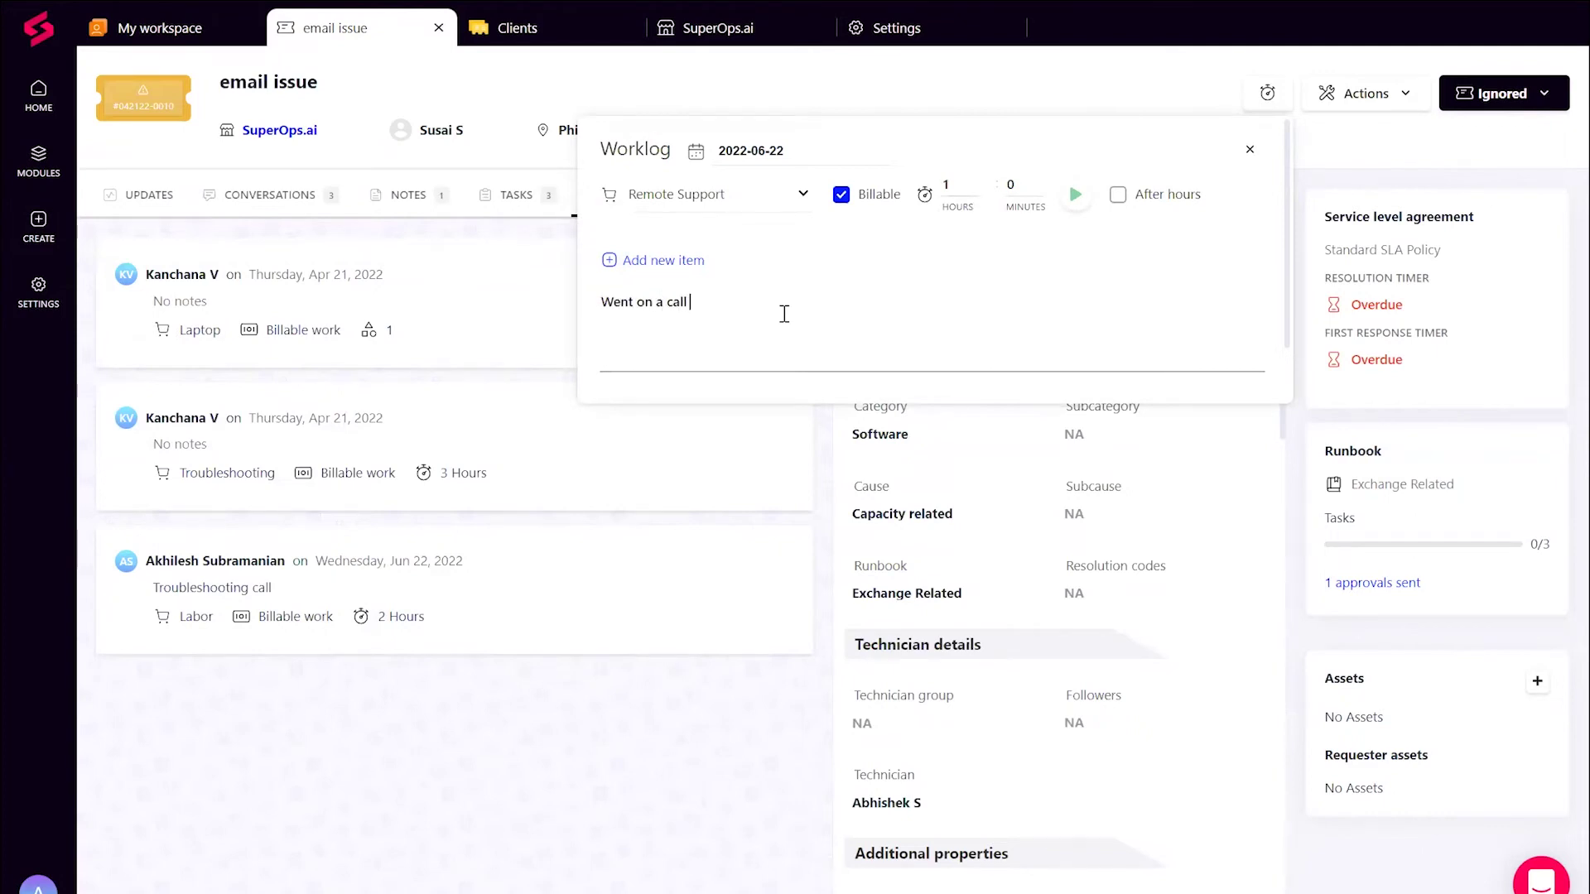
scroll(994, 347, "down", 1)
left_click(1211, 356)
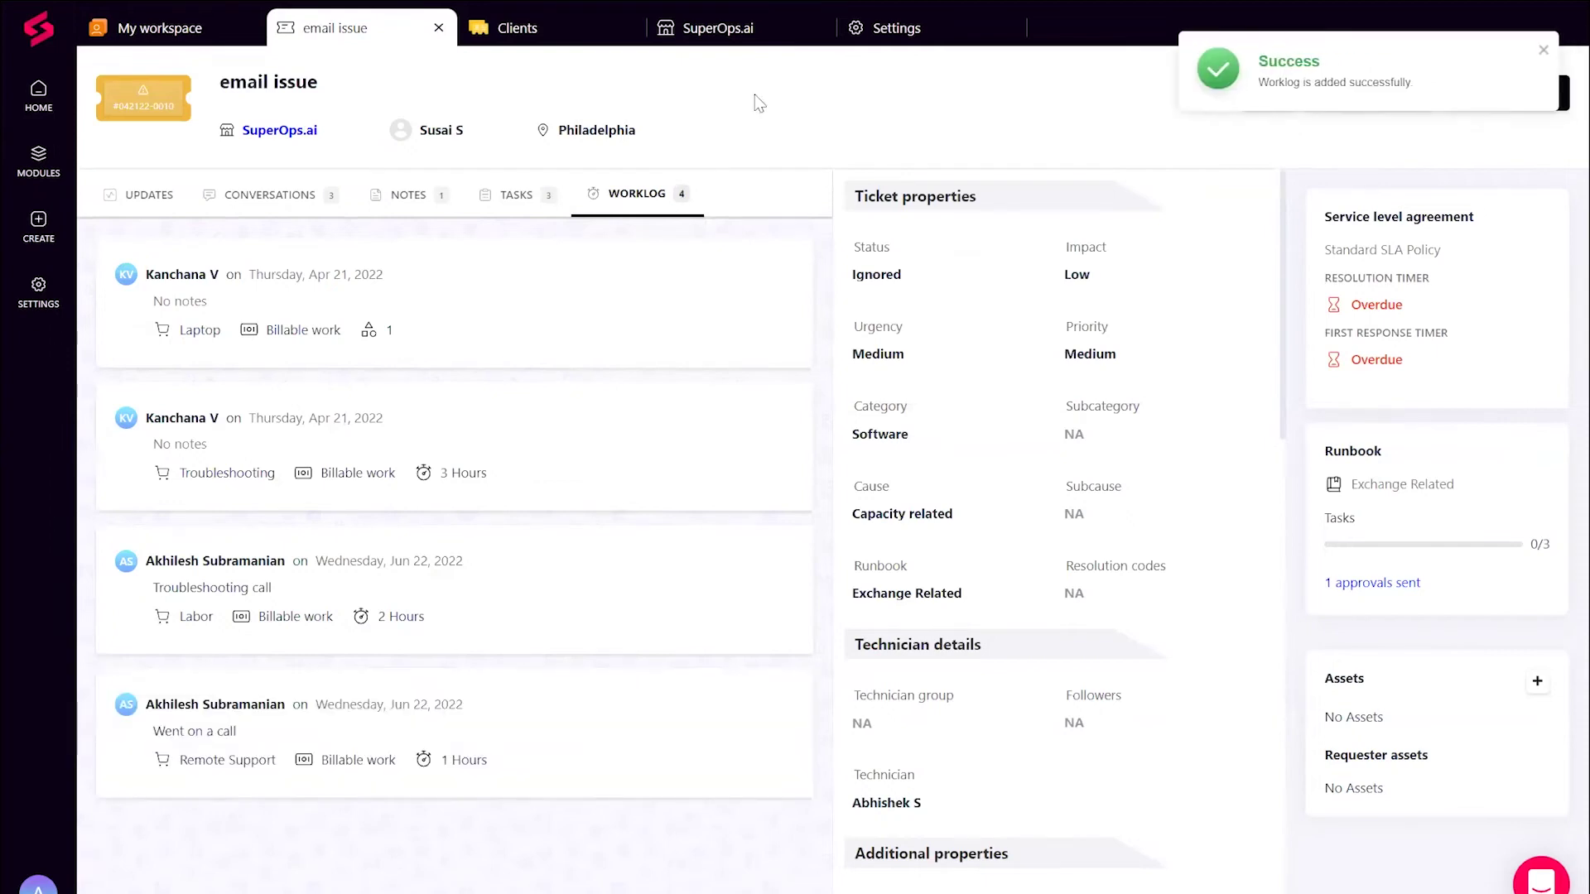
Step: Open the SuperOps.ai client's invoice audit from the ticket and examine the worklog entries' quantities, prices, discounts and totals
left_click(309, 136)
left_click(354, 112)
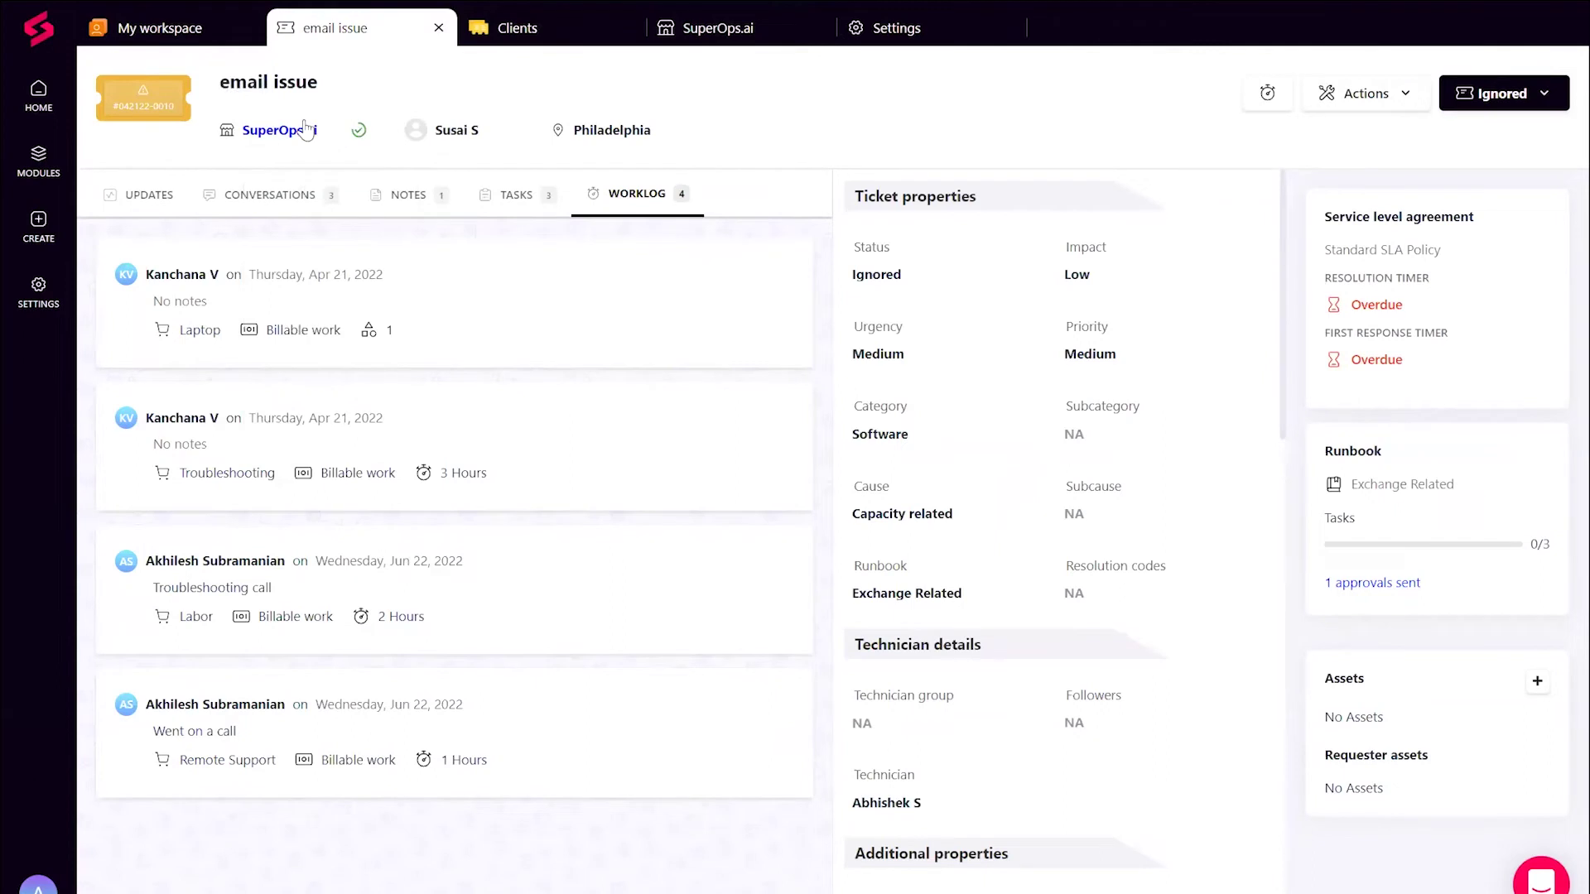
left_click(295, 132)
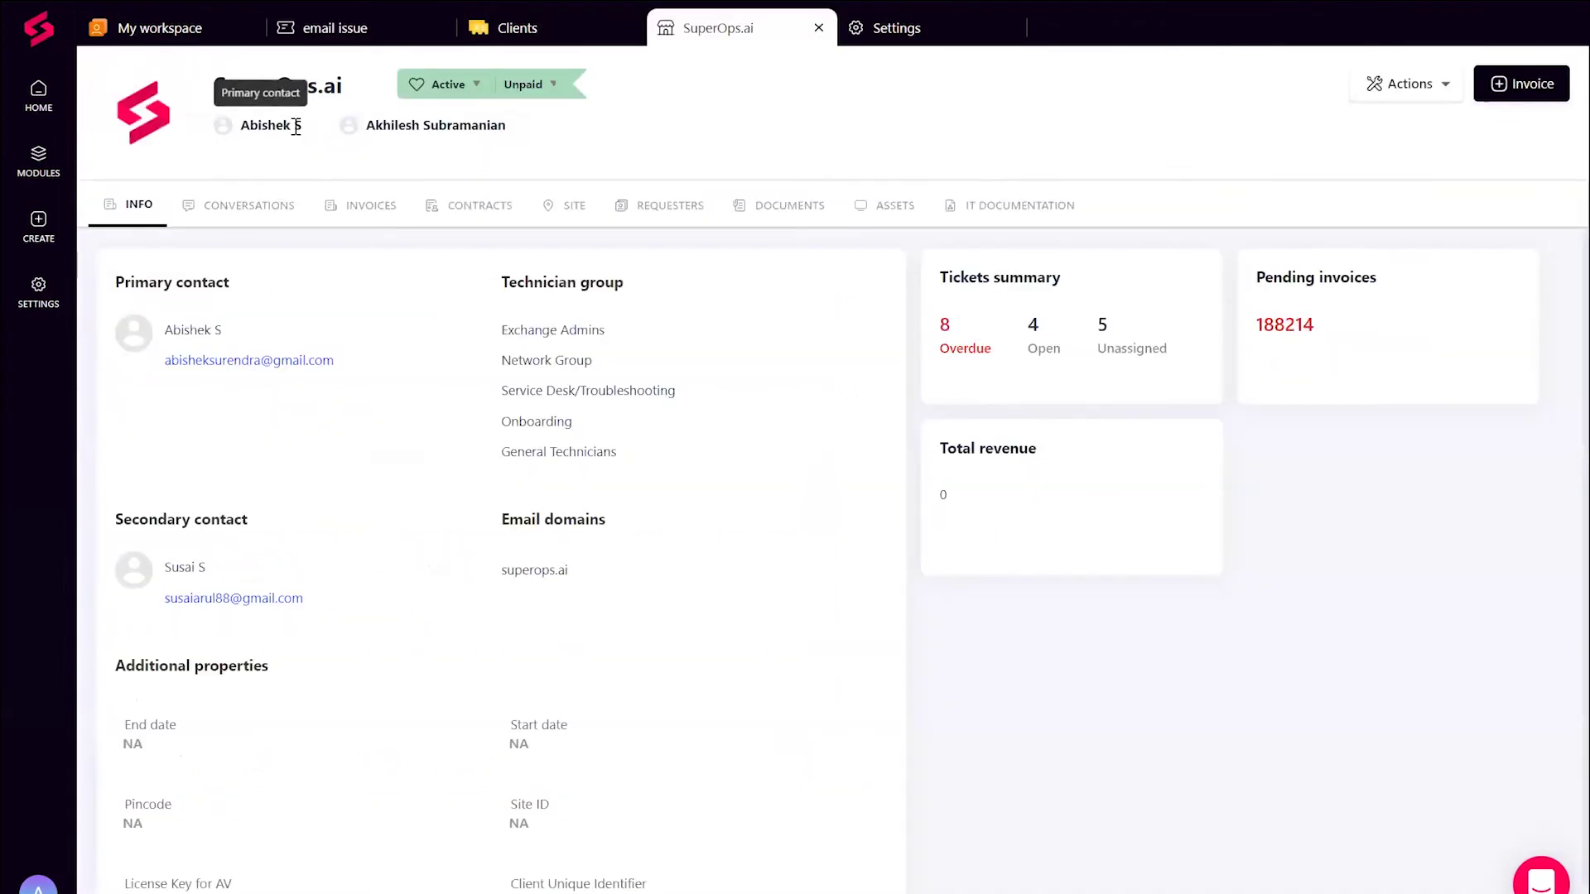
left_click(371, 217)
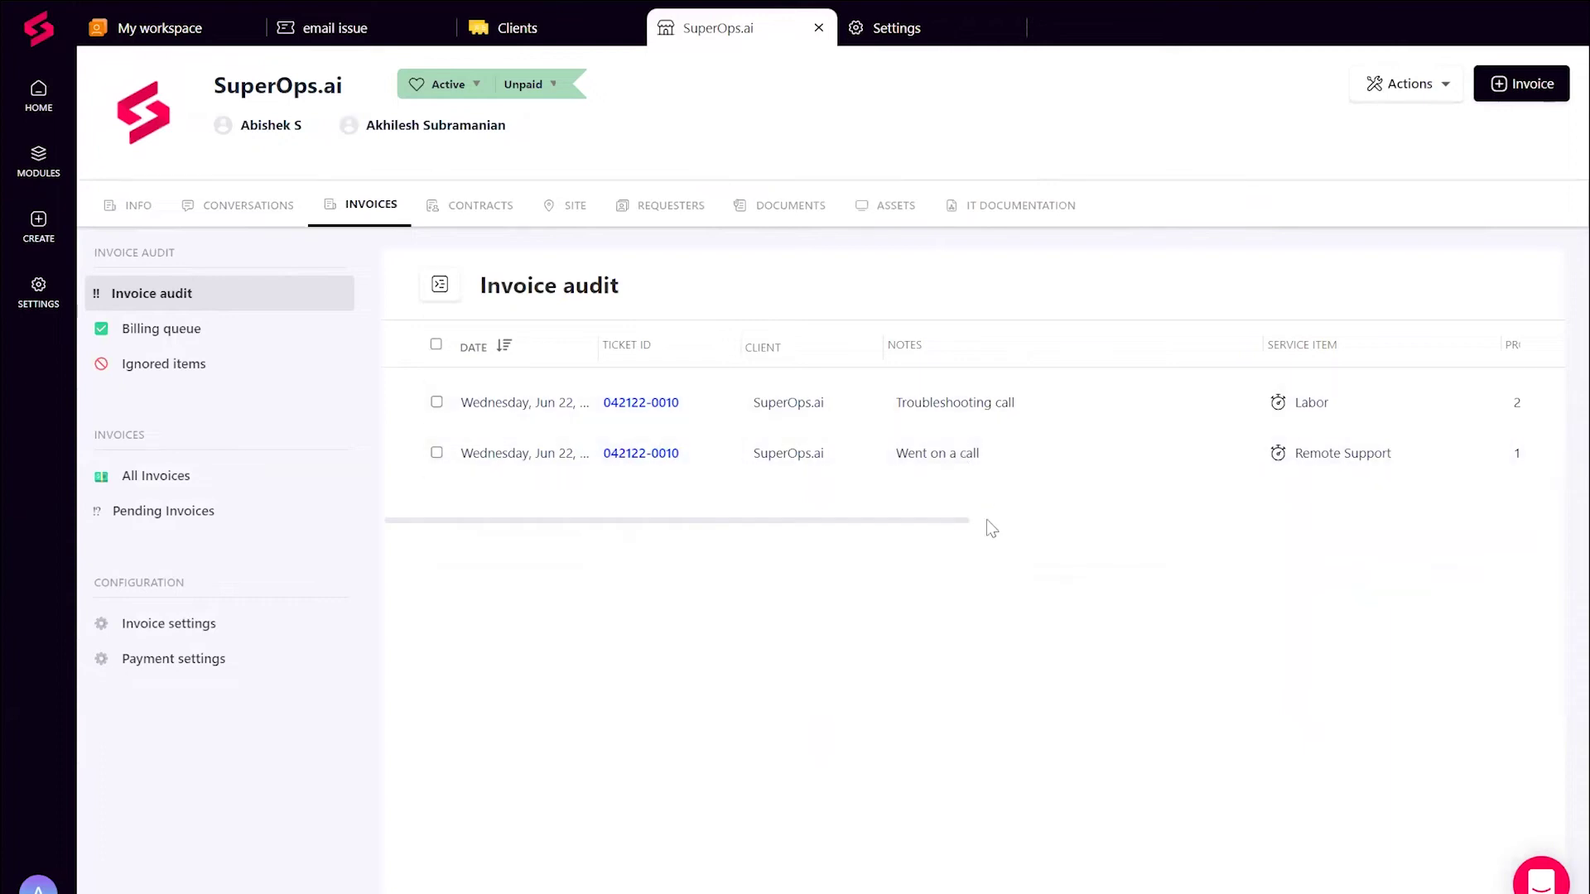
scroll(990, 524, "right", 5)
scroll(706, 449, "left", 5)
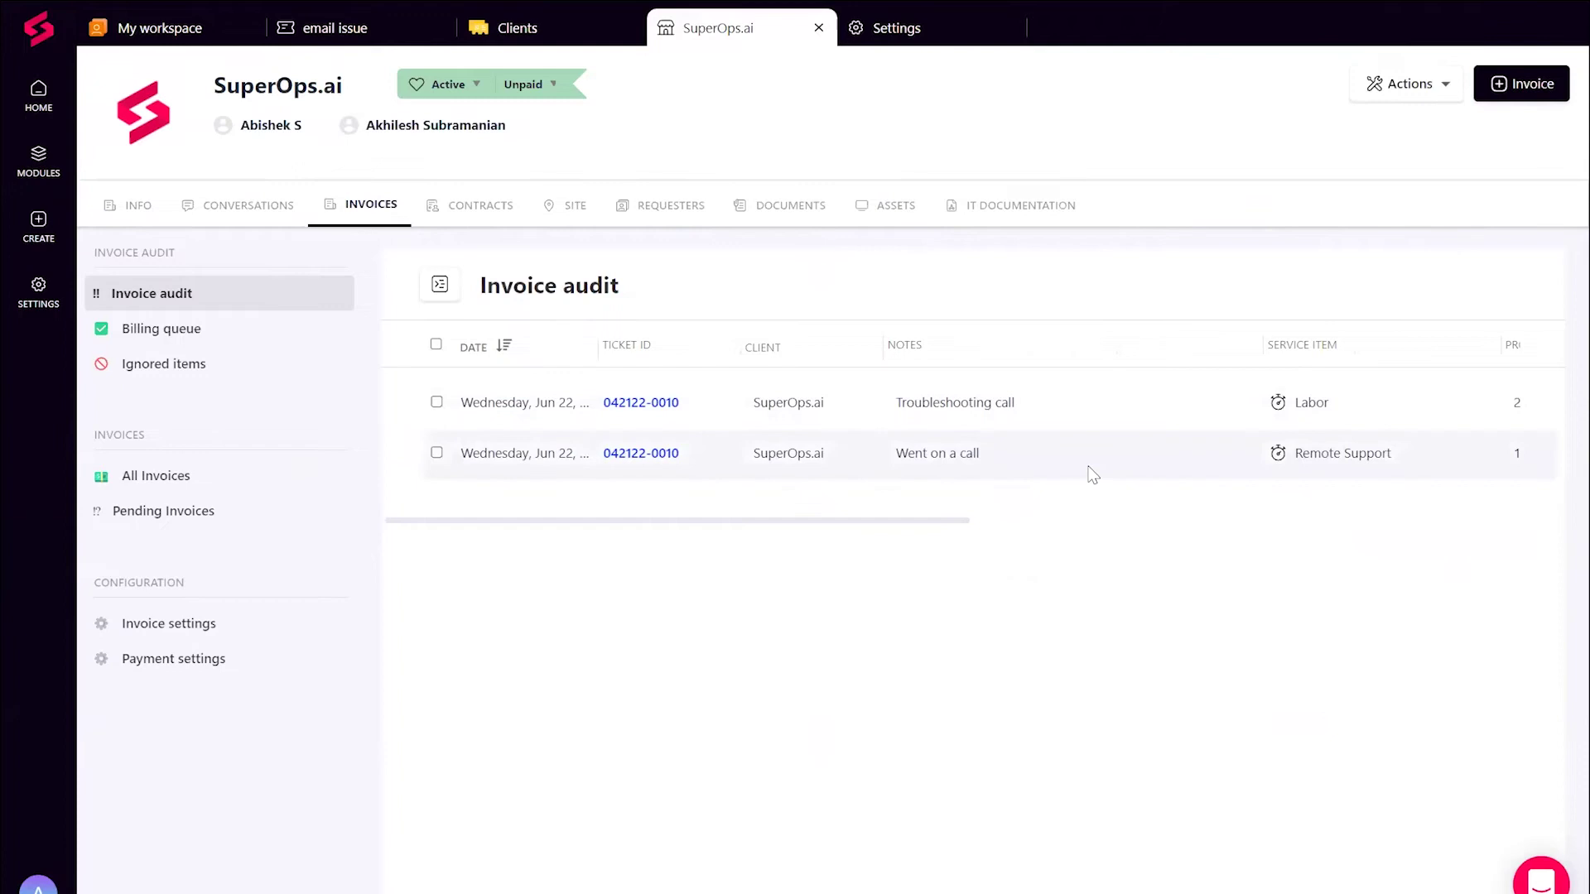
scroll(1089, 472, "right", 8)
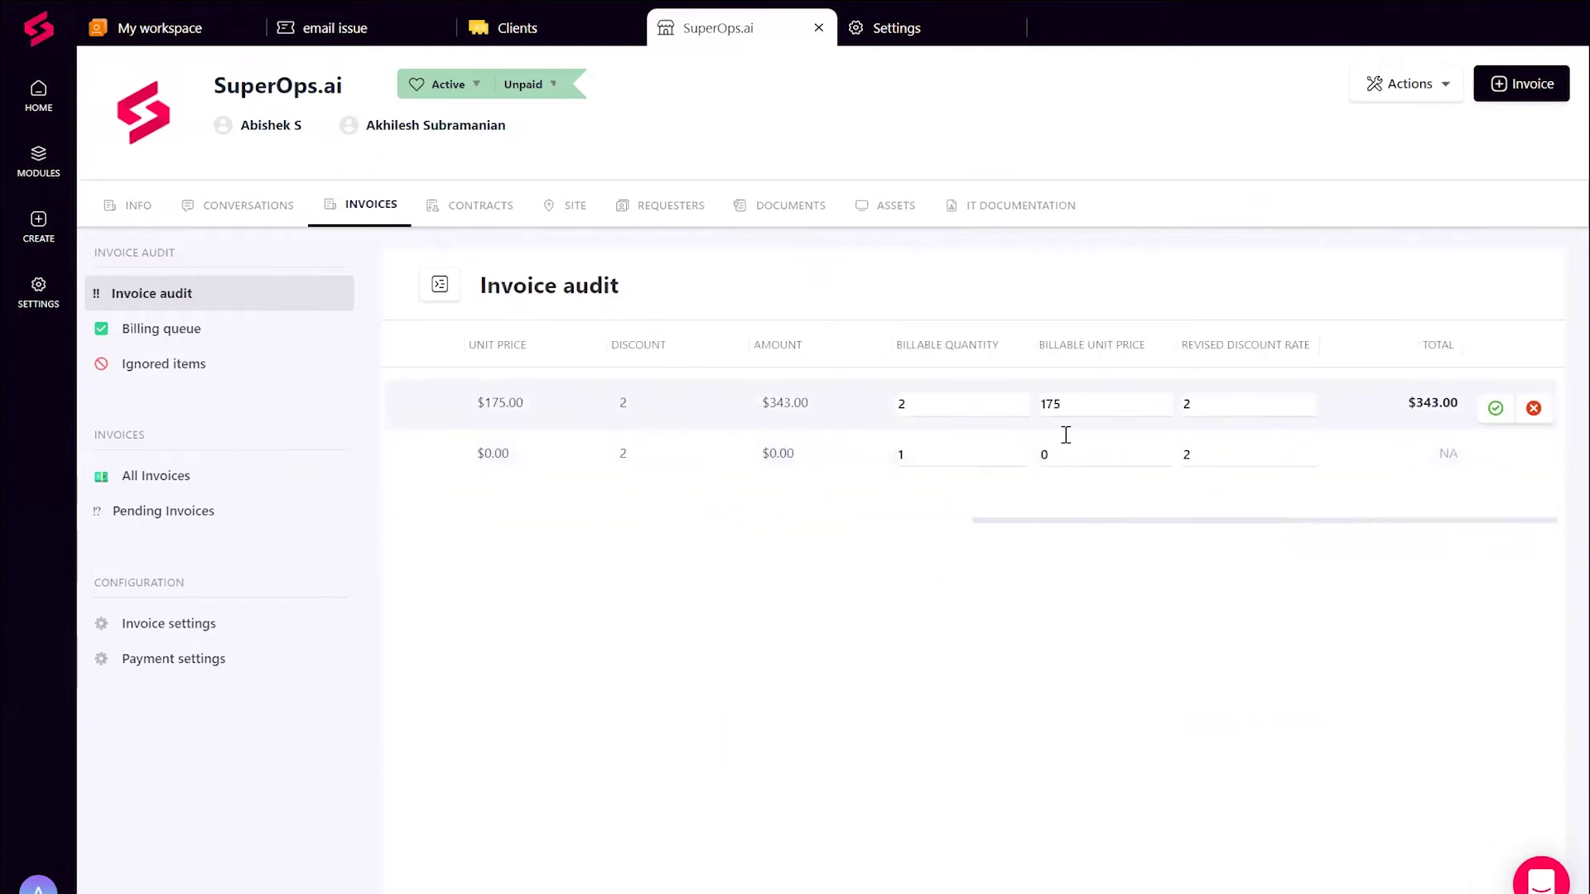
Step: Select both ticket worklog entries in the invoice audit and approve them for the billing queue
scroll(983, 454, "left", 8)
scroll(982, 453, "left", 1)
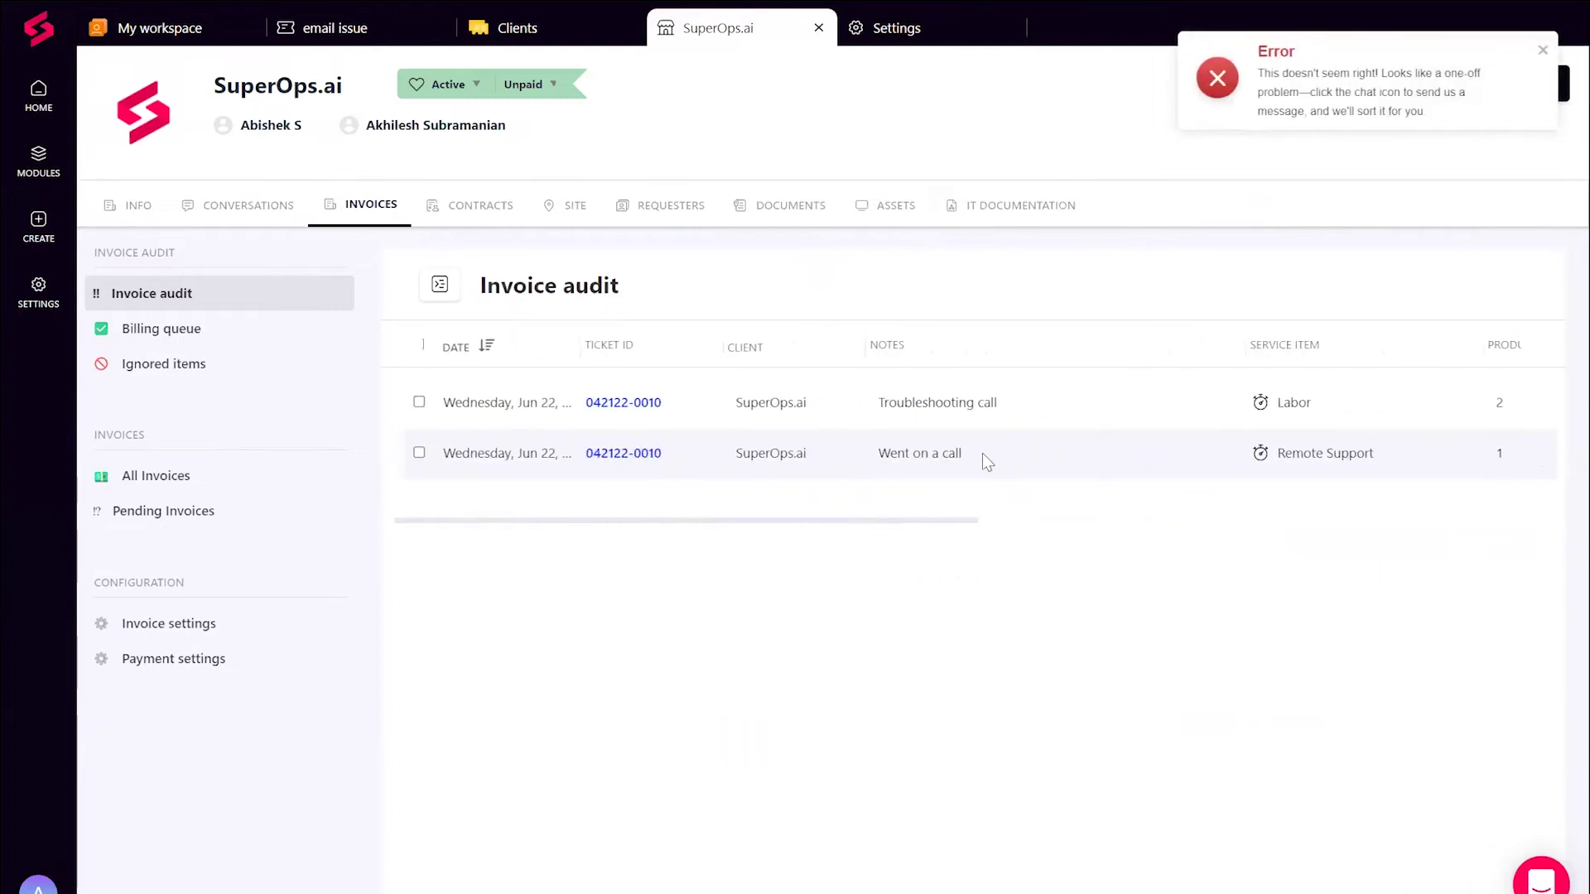
left_click(1544, 50)
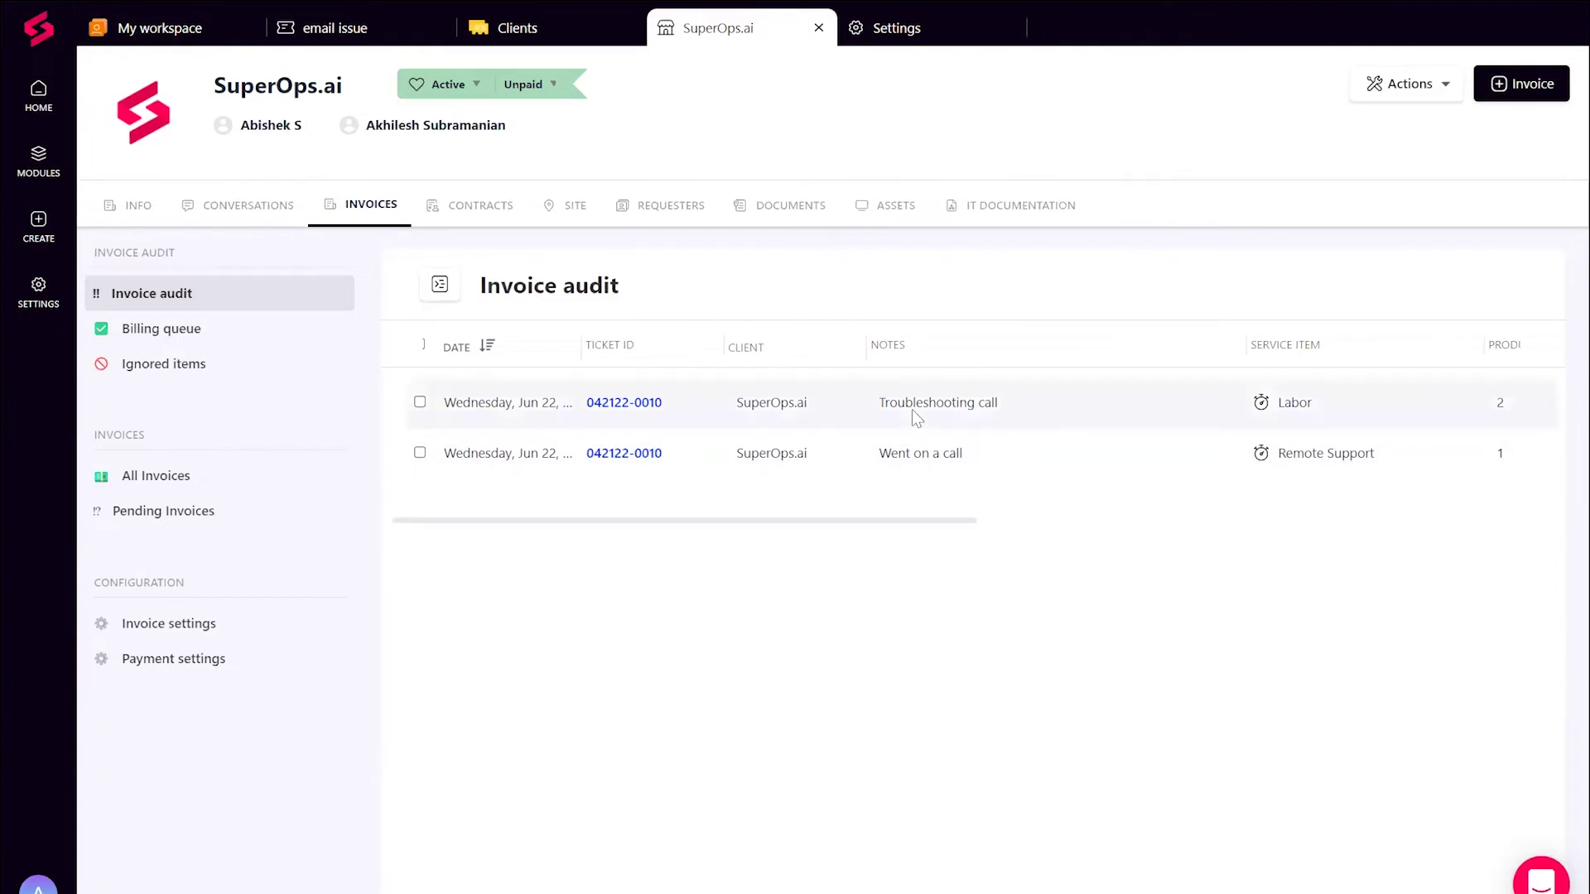
scroll(911, 409, "left", 1)
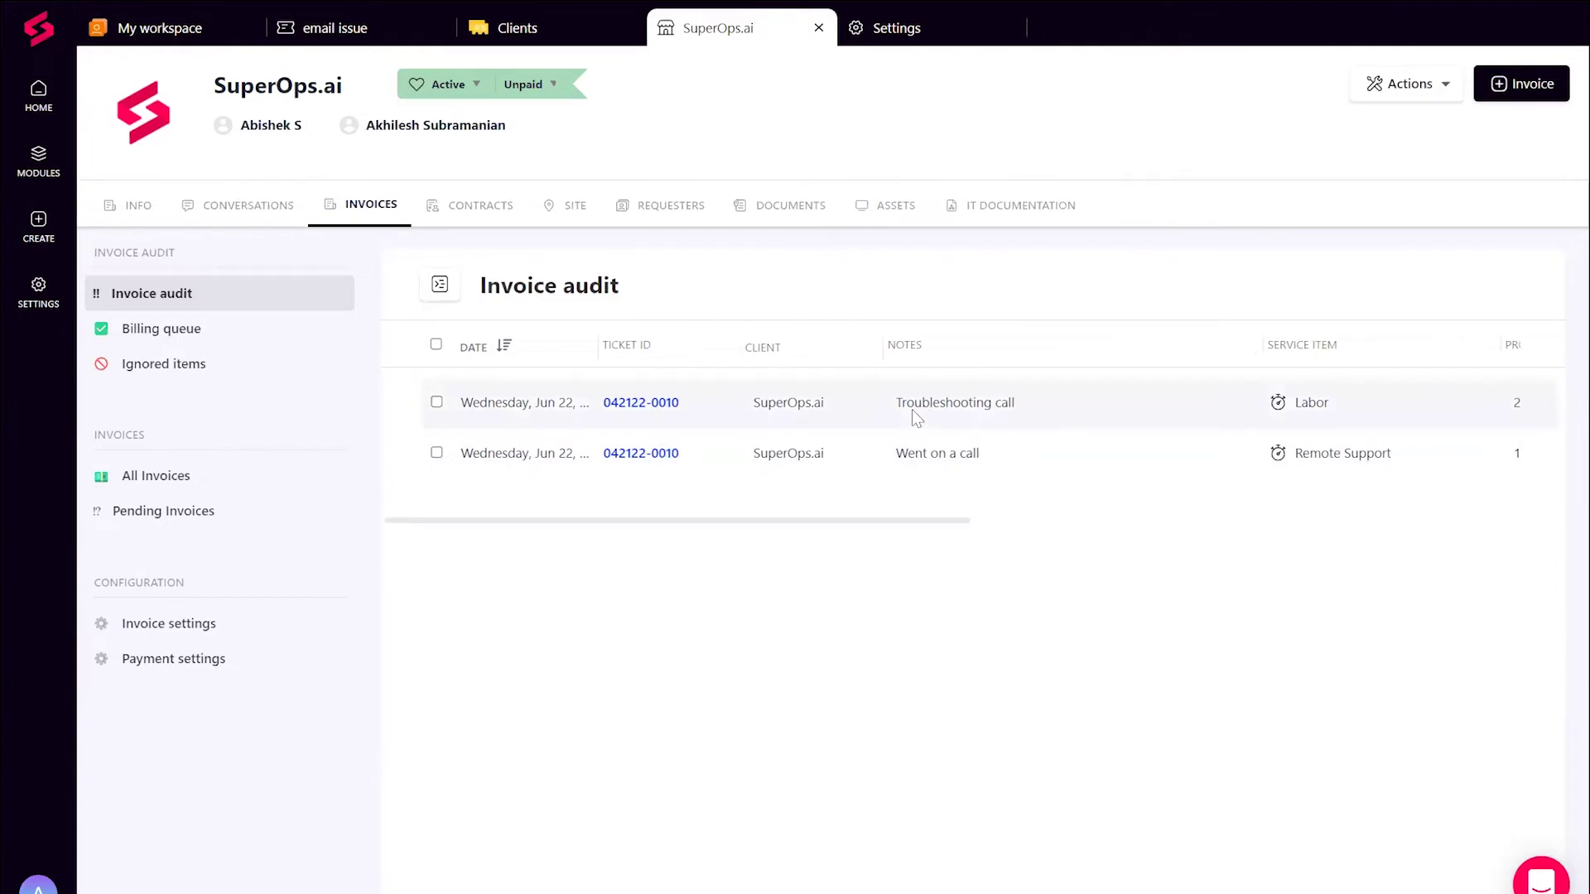
left_click(436, 344)
left_click(630, 287)
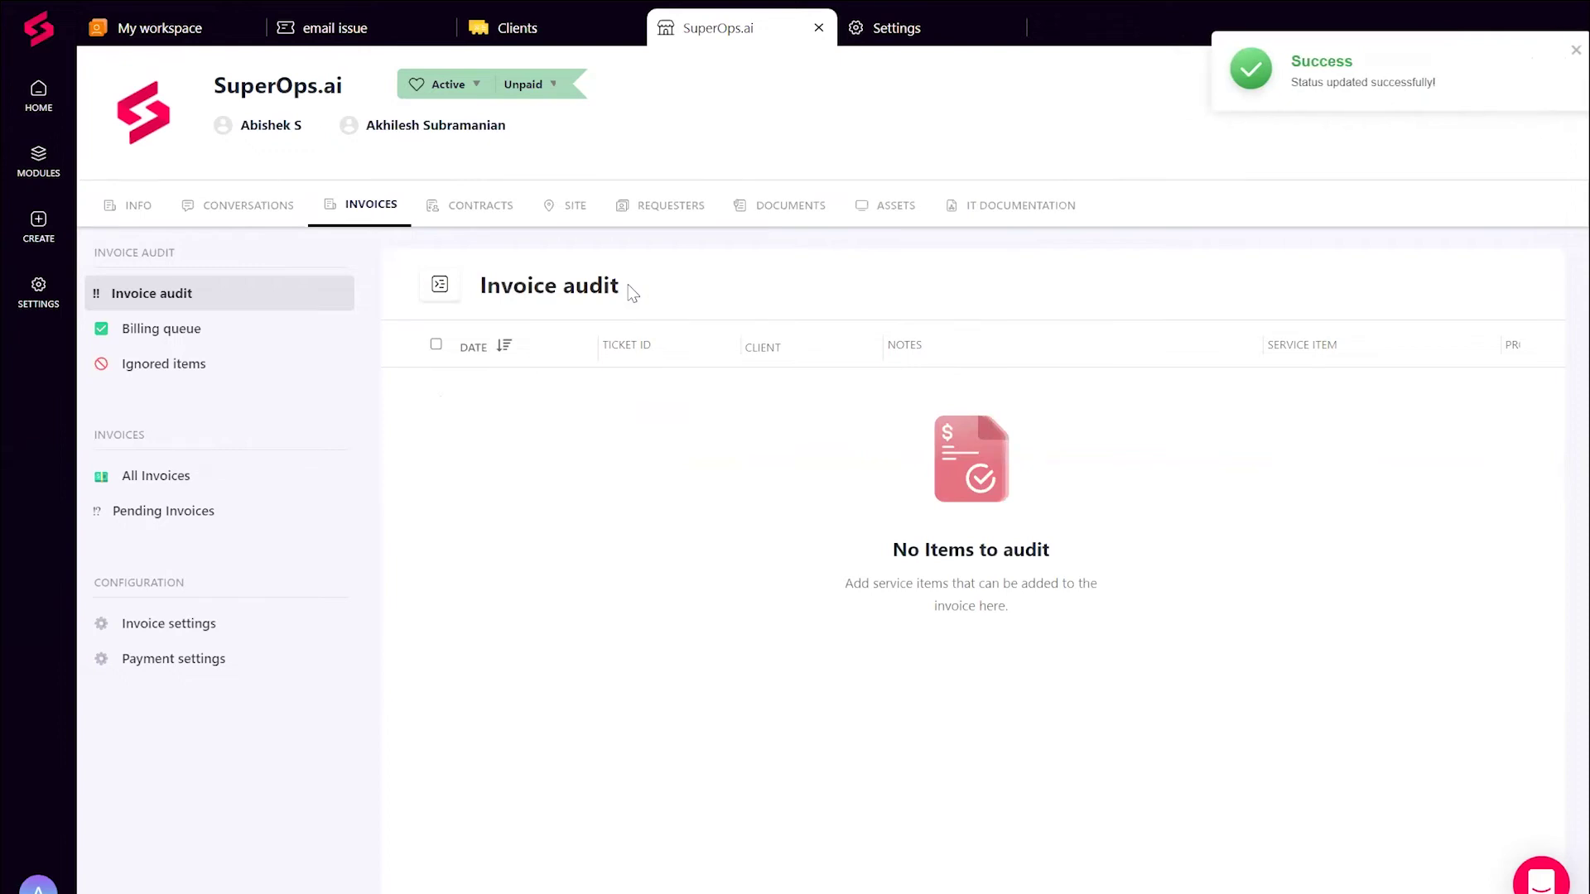
Step: Open the client's billing queue and examine the queued items' quantities, unit prices, discounts, billable values and totals
left_click(243, 337)
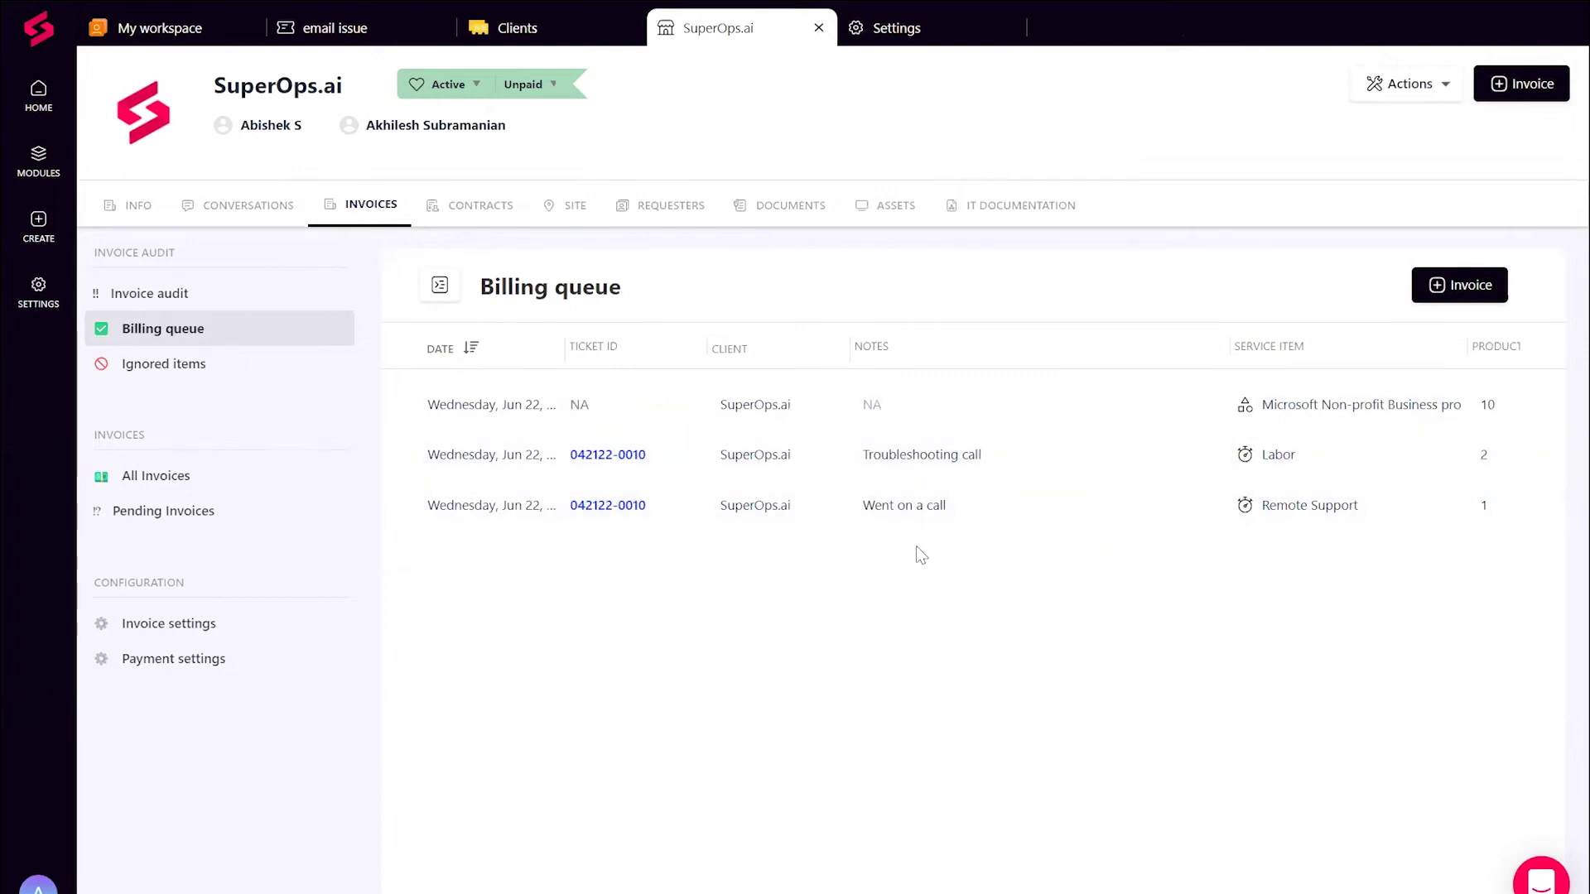
scroll(1201, 405, "right", 3)
scroll(1200, 404, "right", 2)
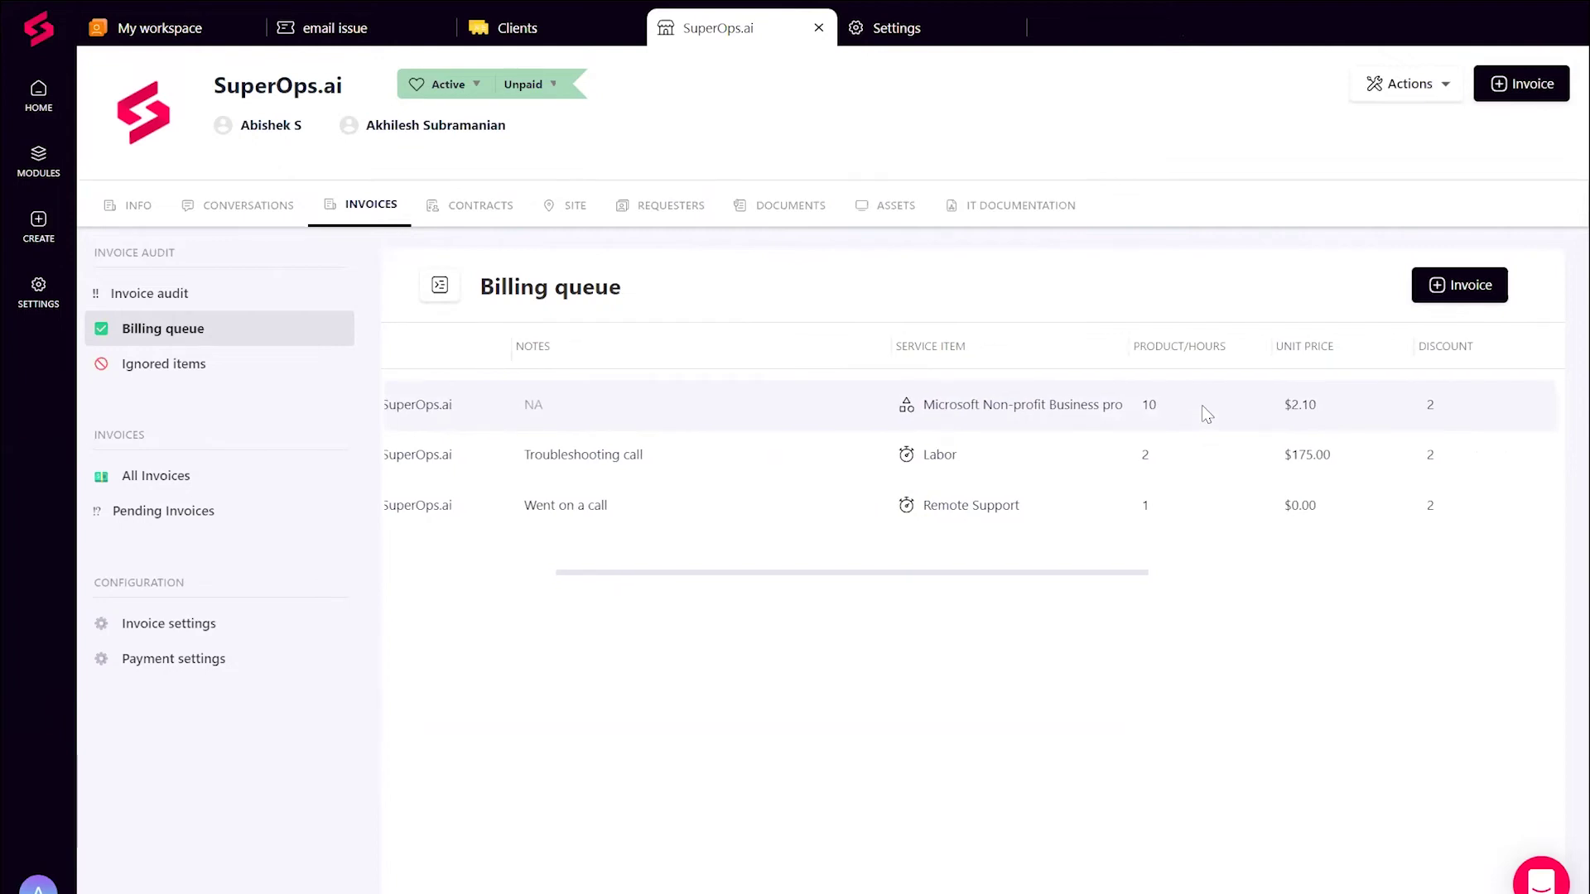
scroll(1122, 429, "right", 3)
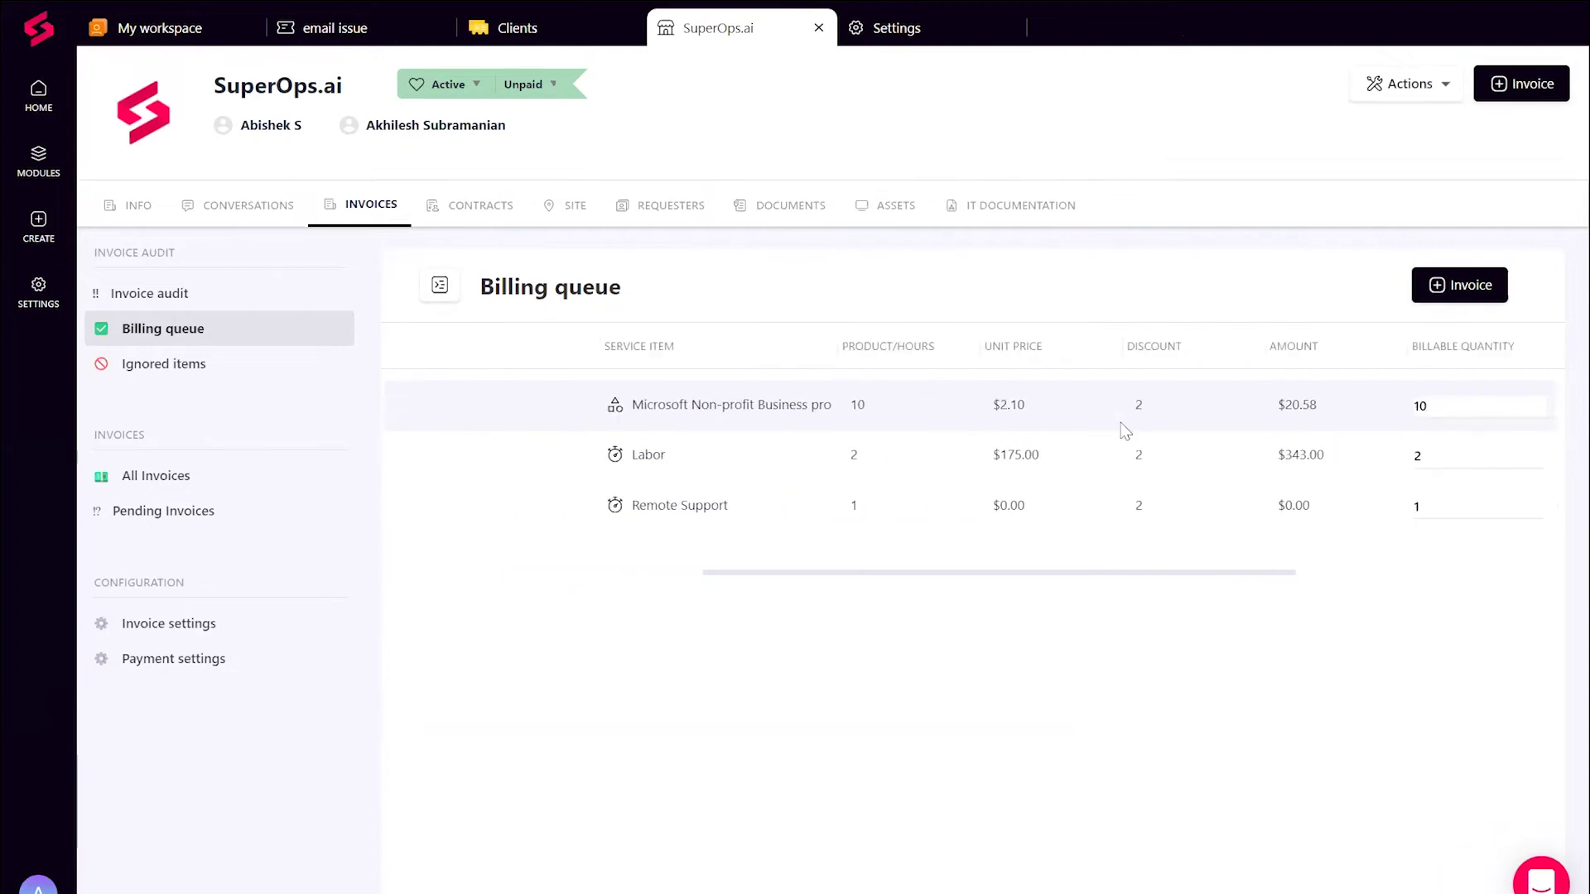
scroll(1123, 429, "right", 2)
scroll(1124, 429, "right", 2)
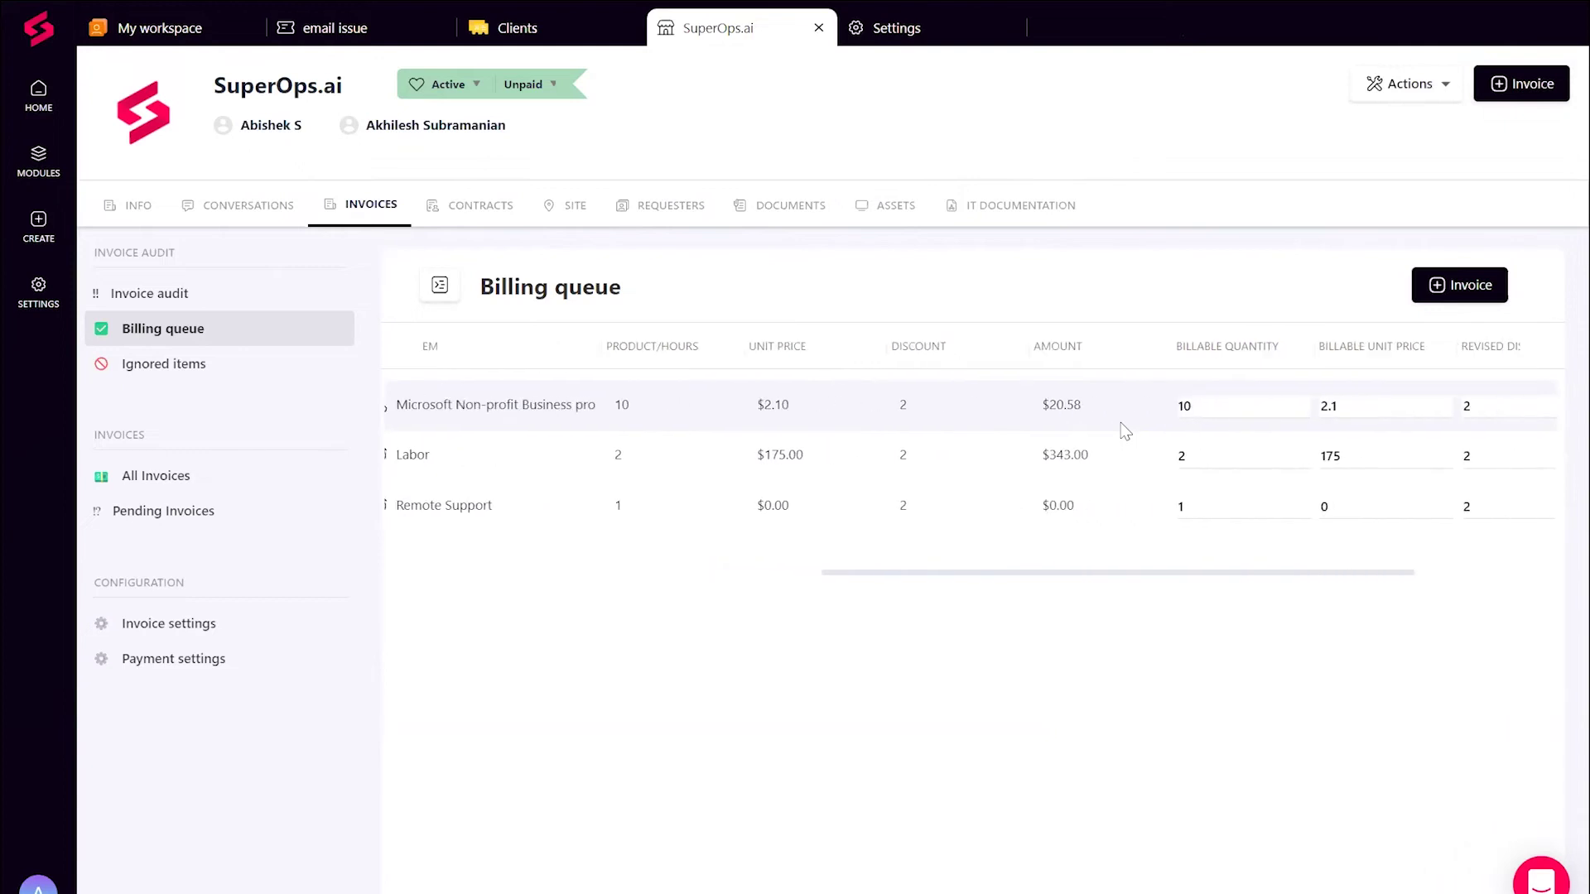
scroll(1123, 429, "right", 3)
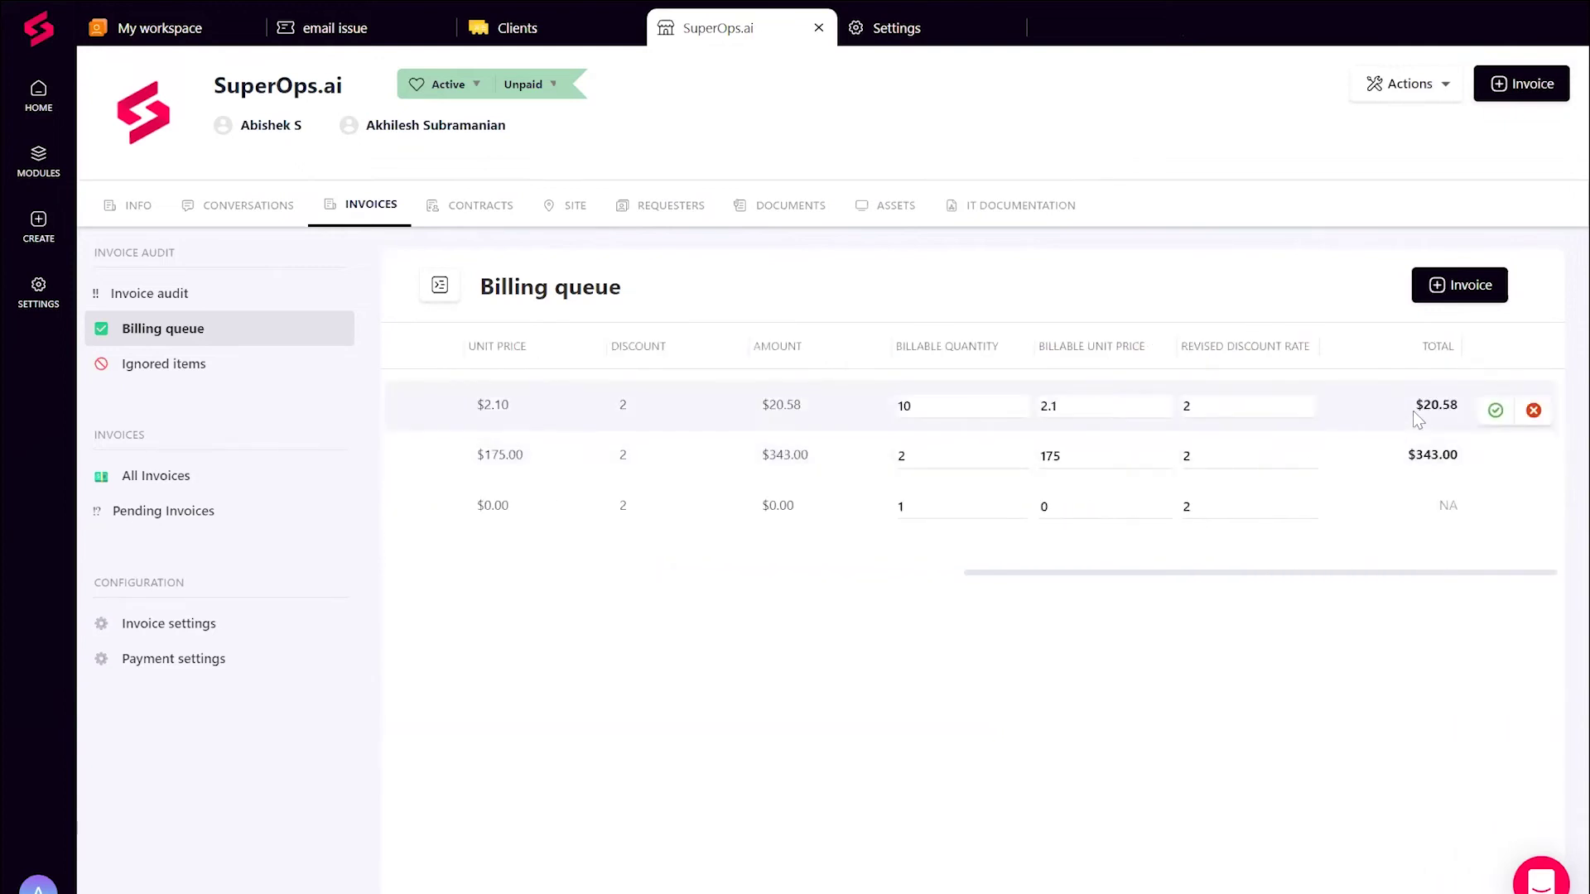
scroll(1417, 420, "left", 5)
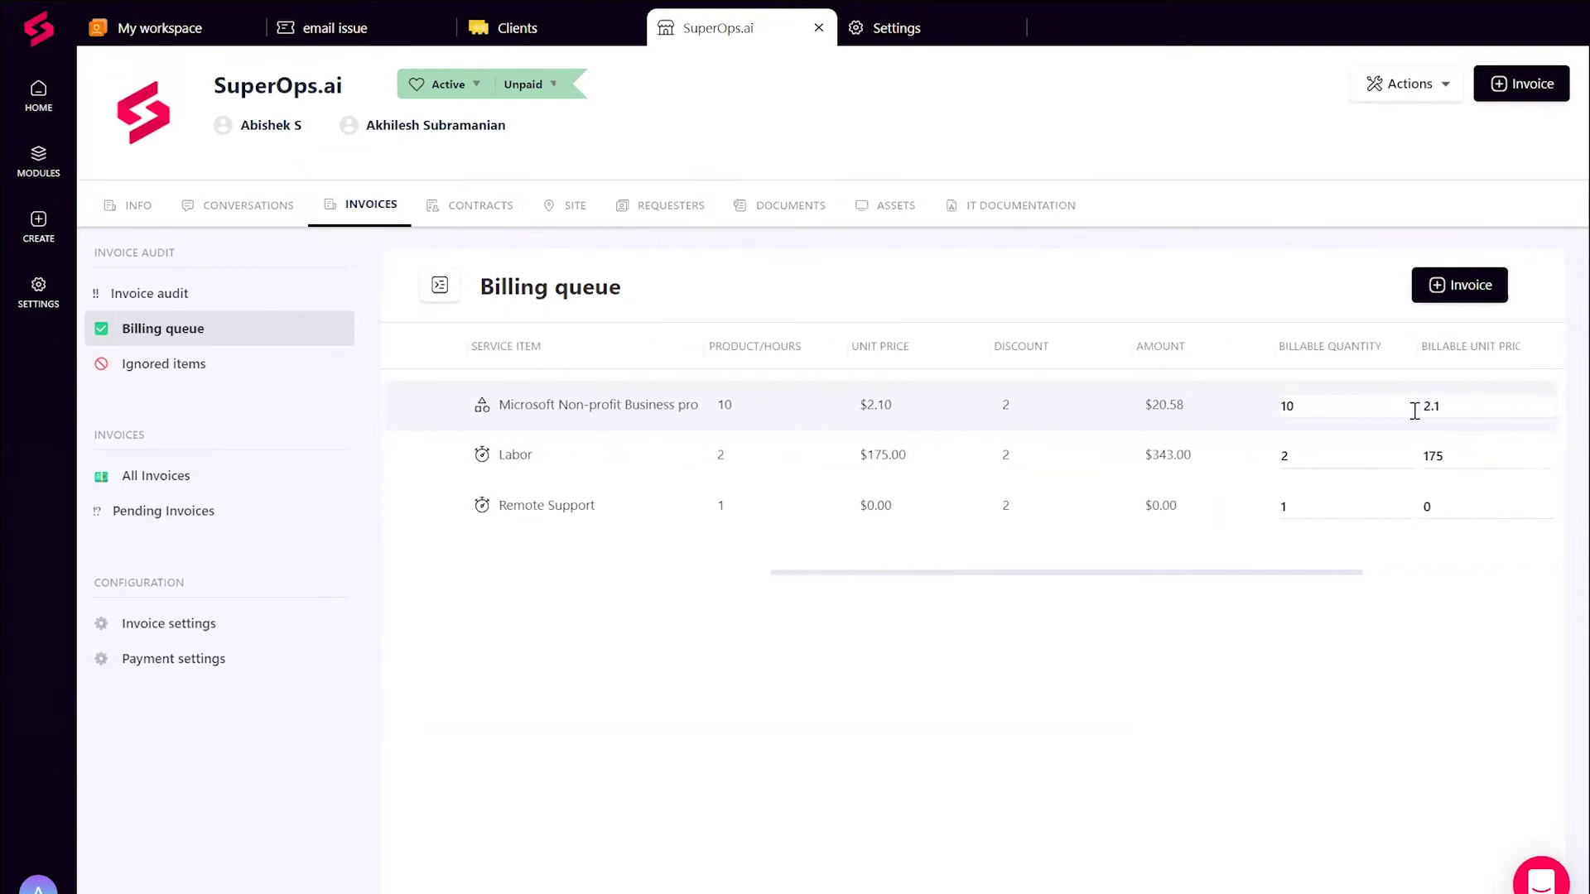
scroll(1418, 420, "left", 5)
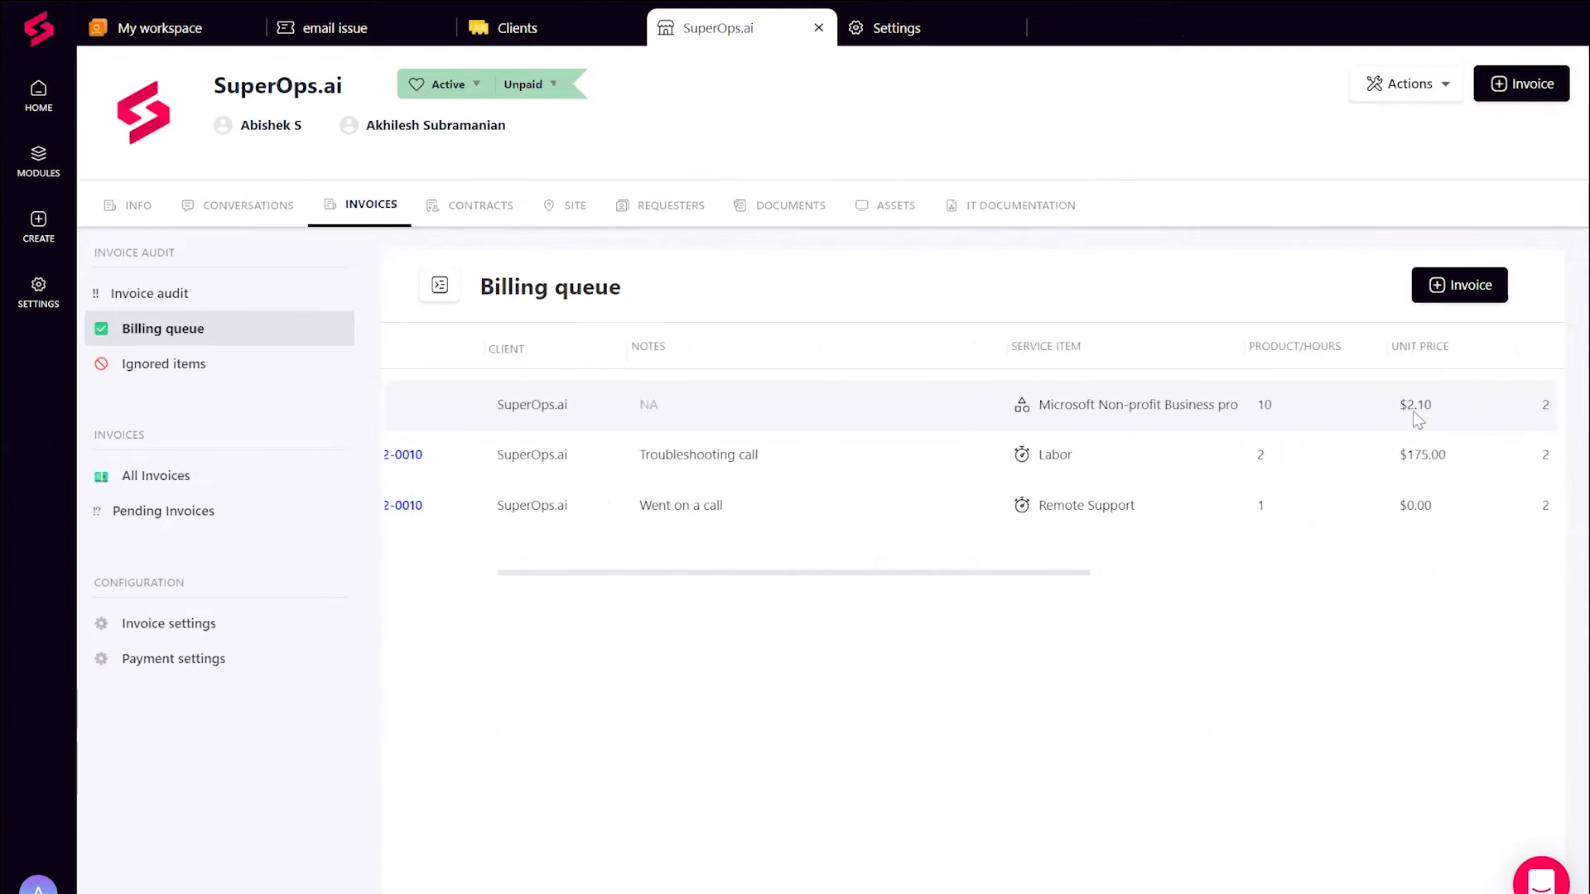
scroll(1418, 420, "left", 1)
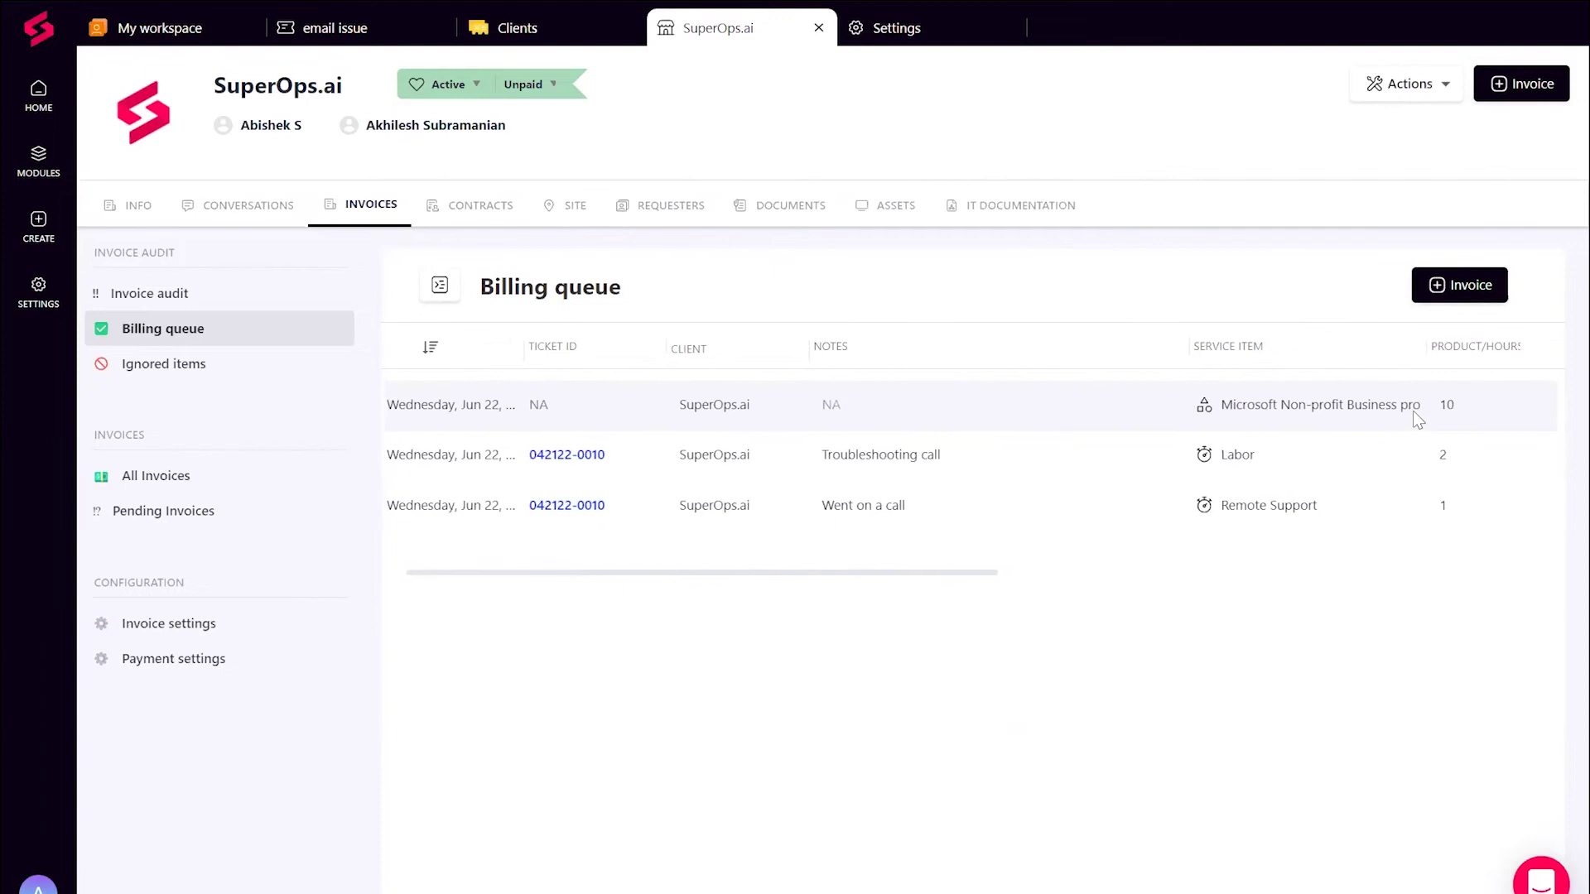
scroll(1417, 420, "left", 2)
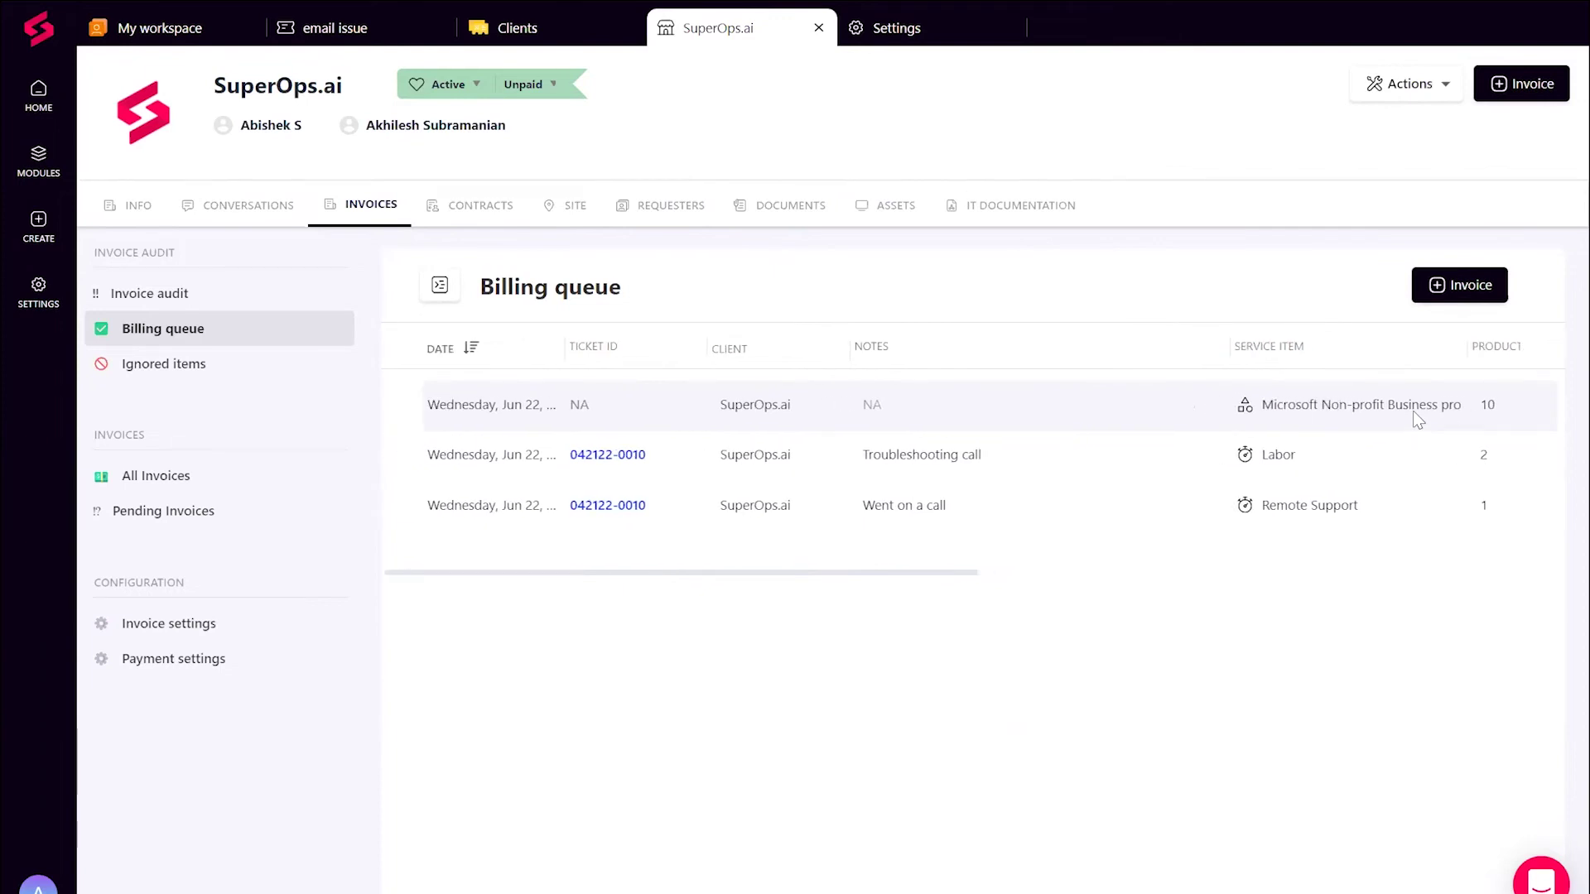
Step: Look over the client's invoice settings, return to the billing queue, and view the payment settings
left_click(209, 640)
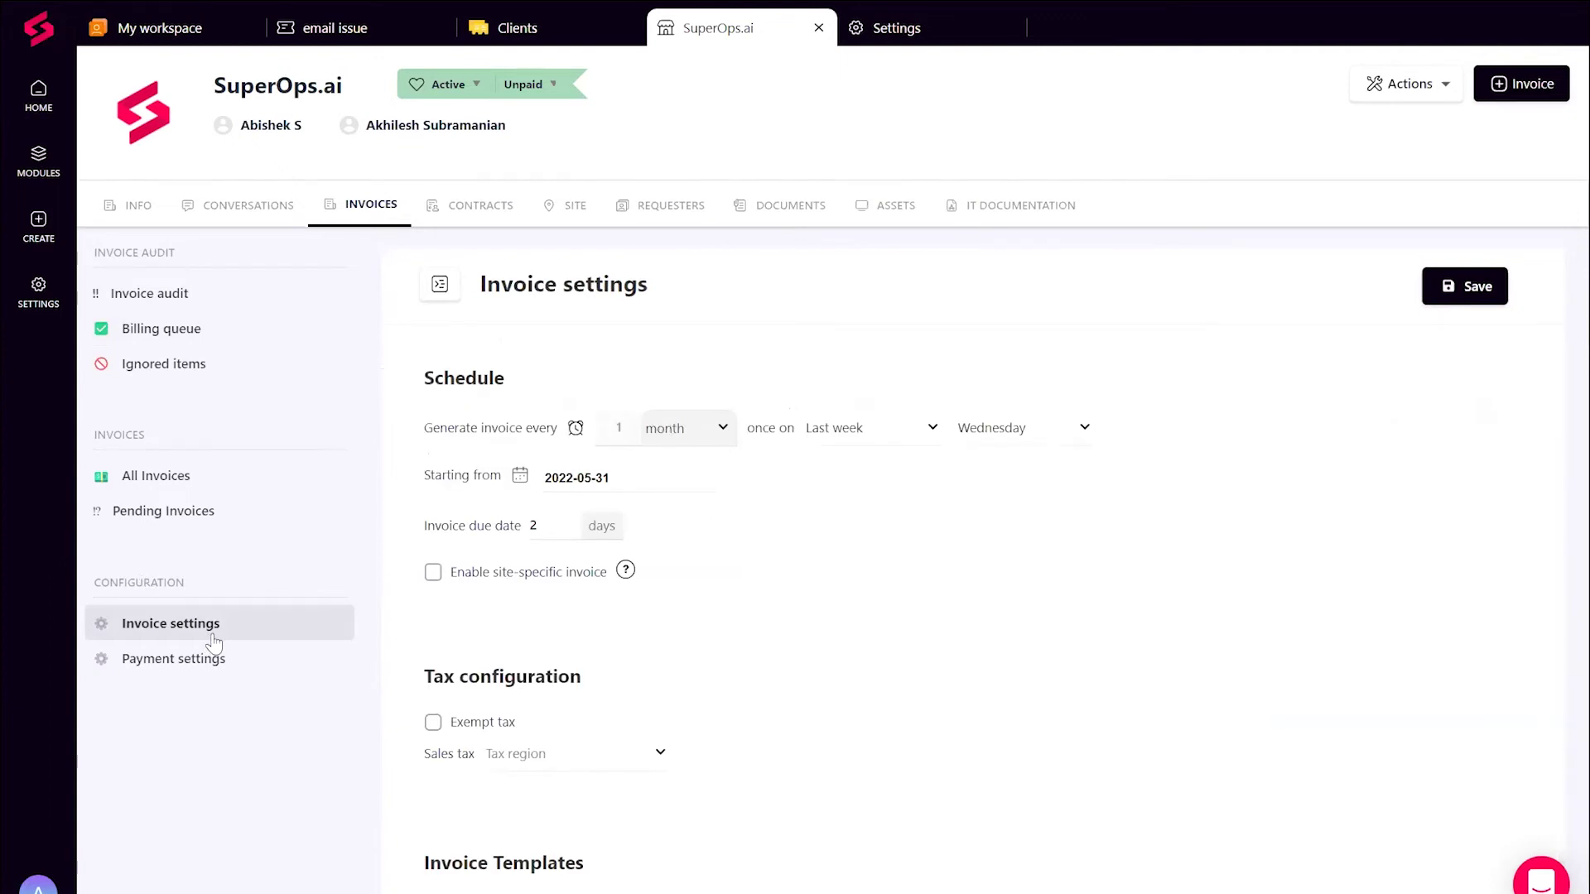
left_click(208, 343)
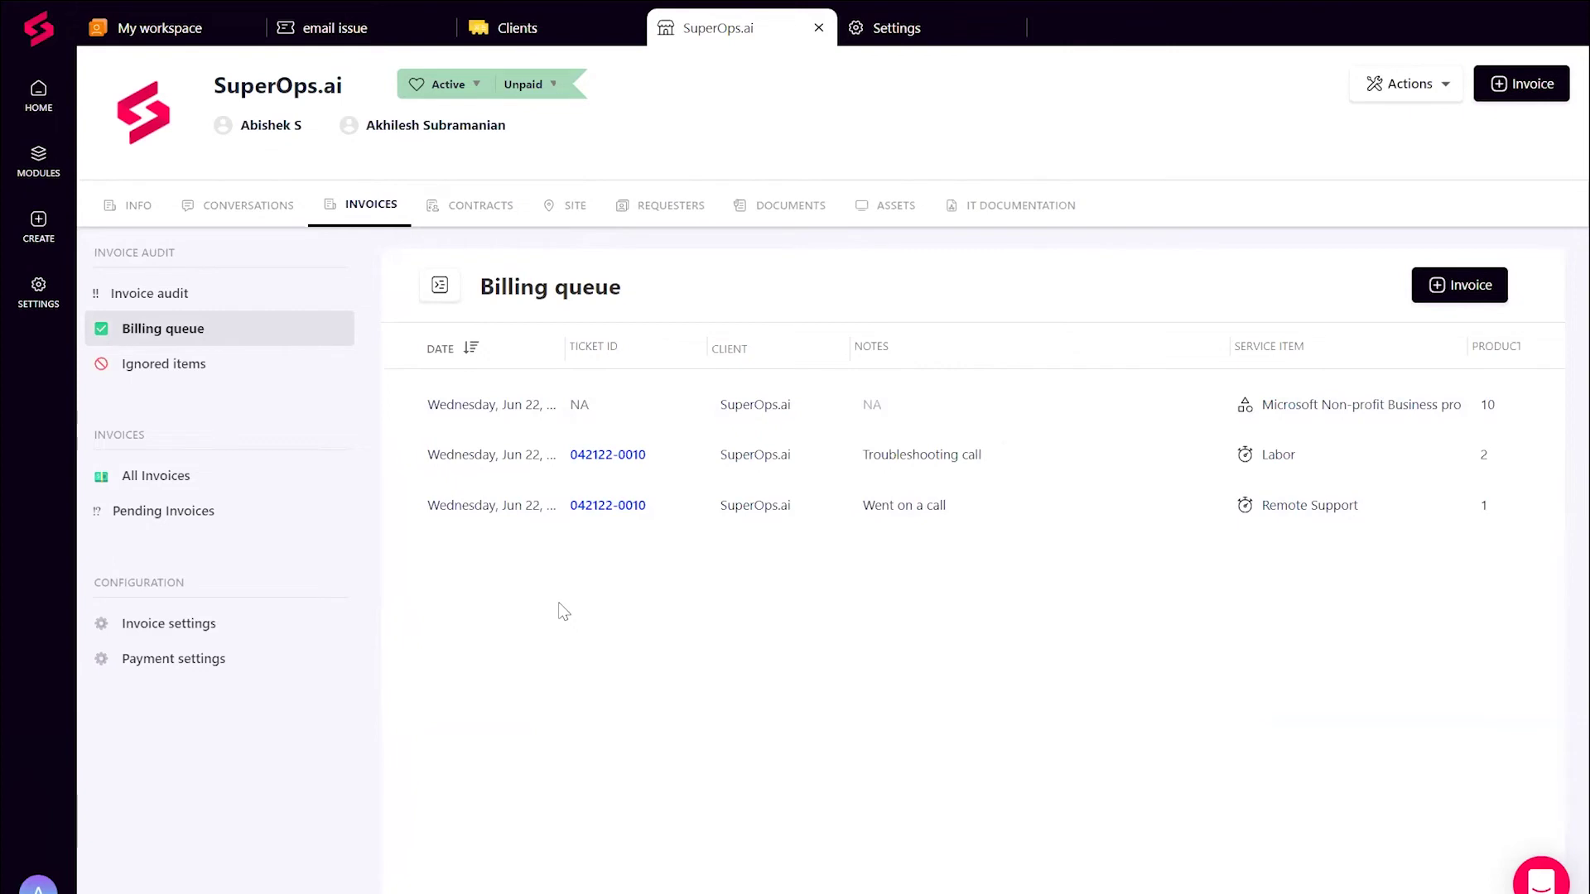
left_click(214, 662)
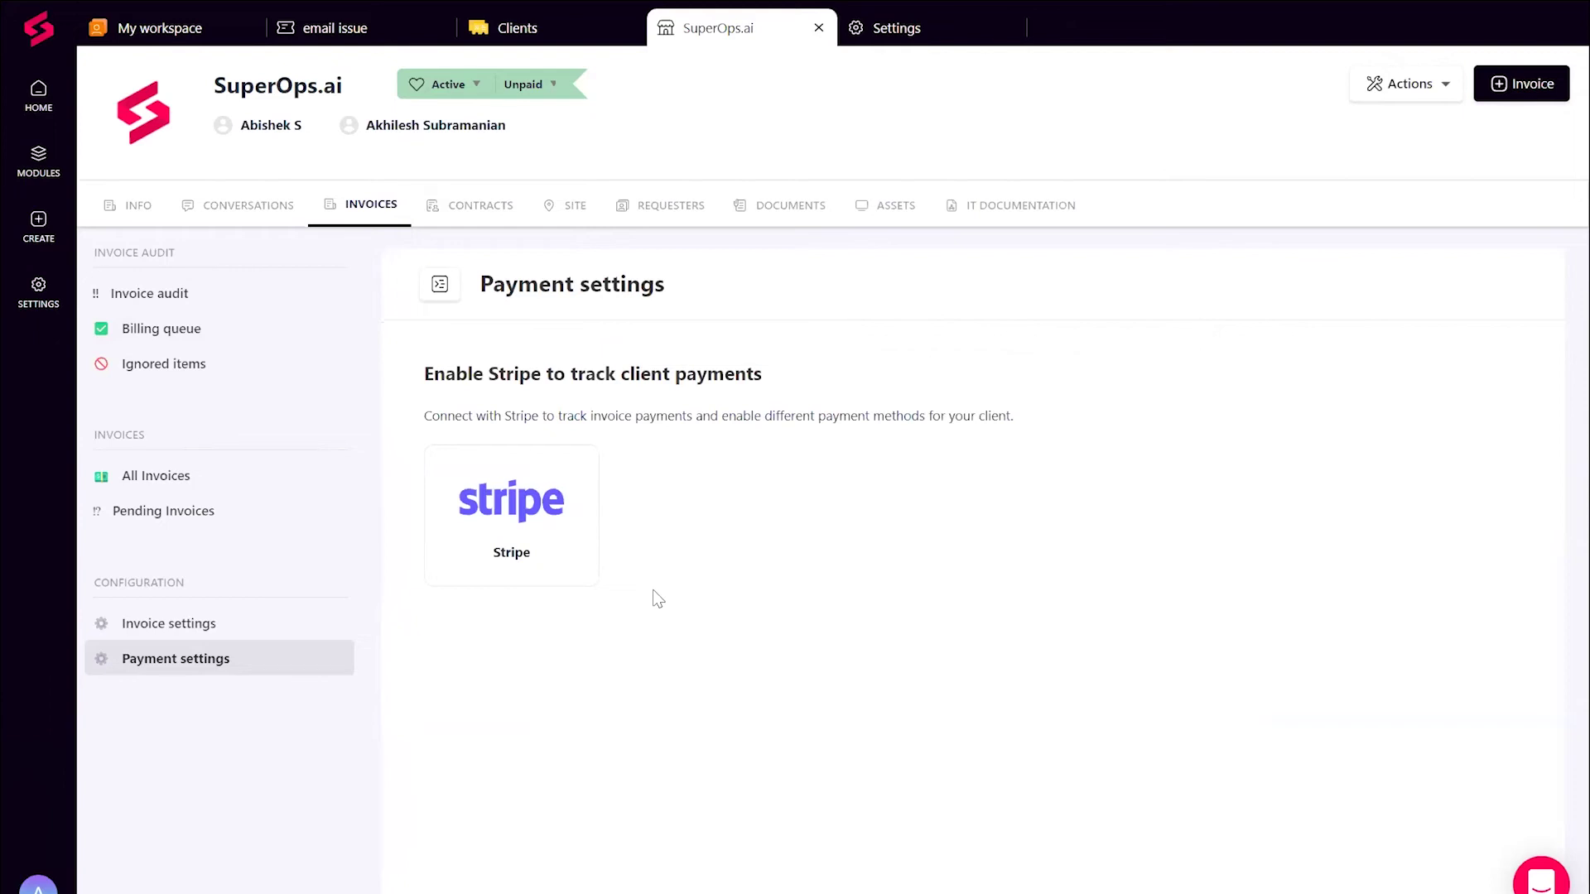
key("ctrl+Up")
left_click(909, 260)
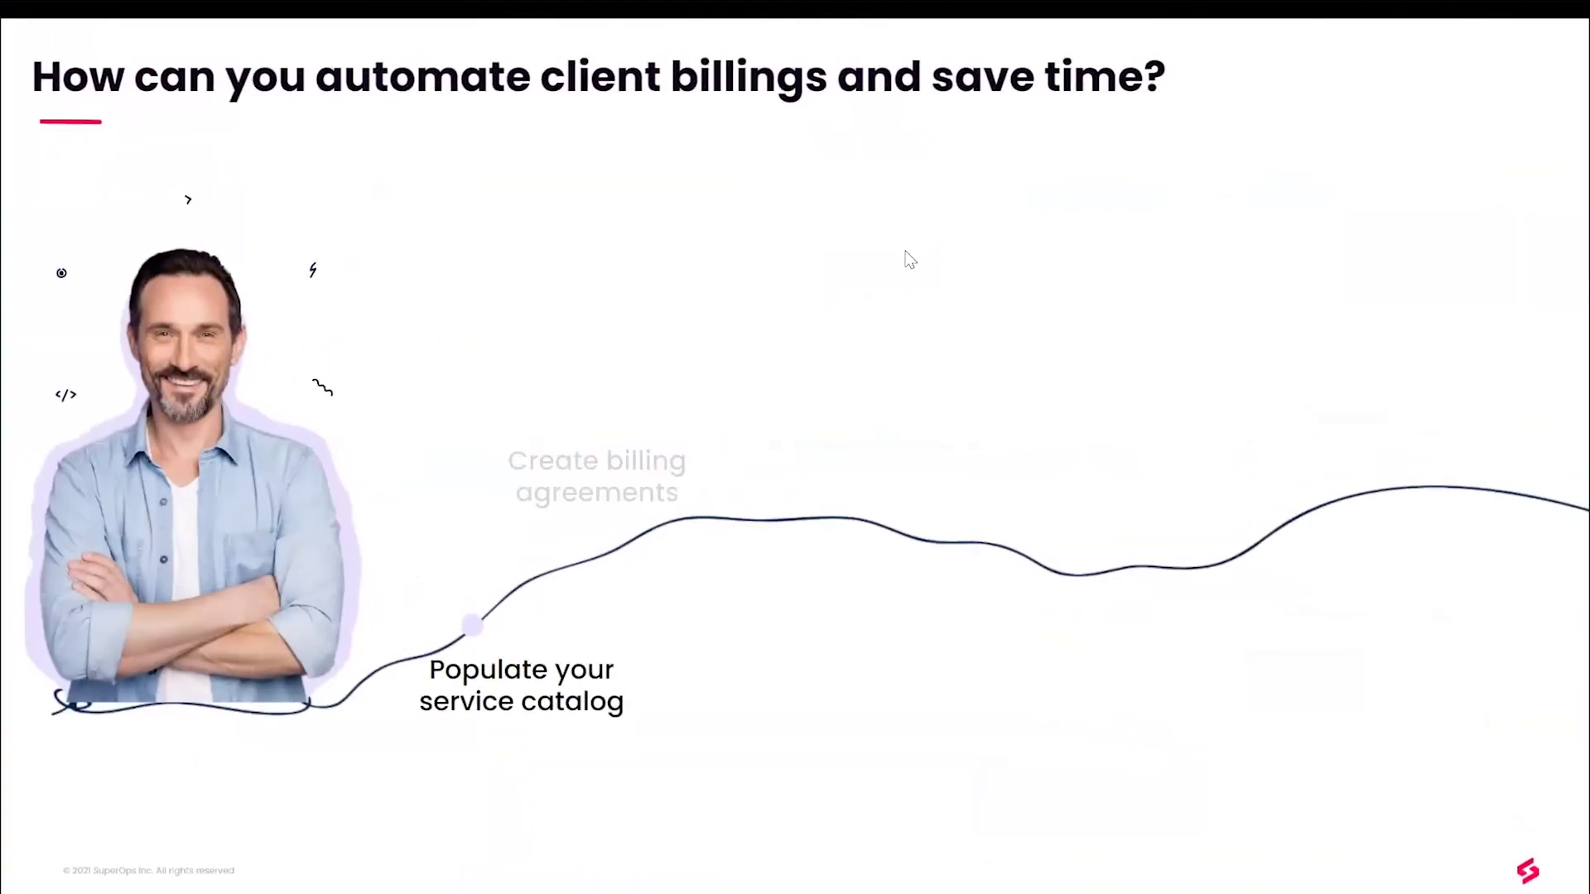
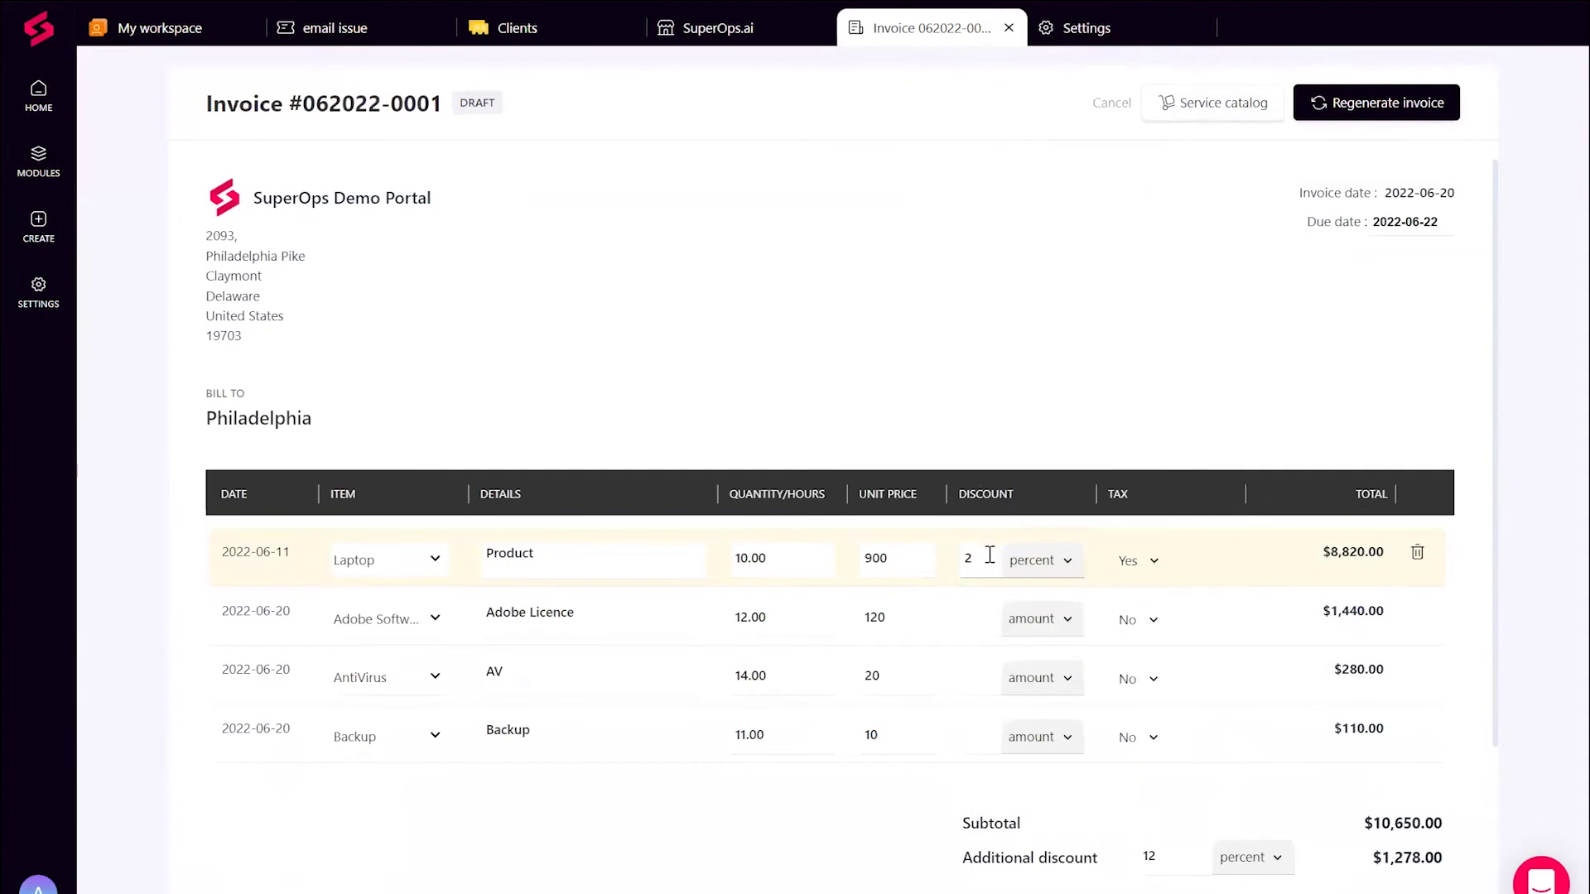
type("0")
scroll(1159, 646, "down", 3)
left_click(1167, 681)
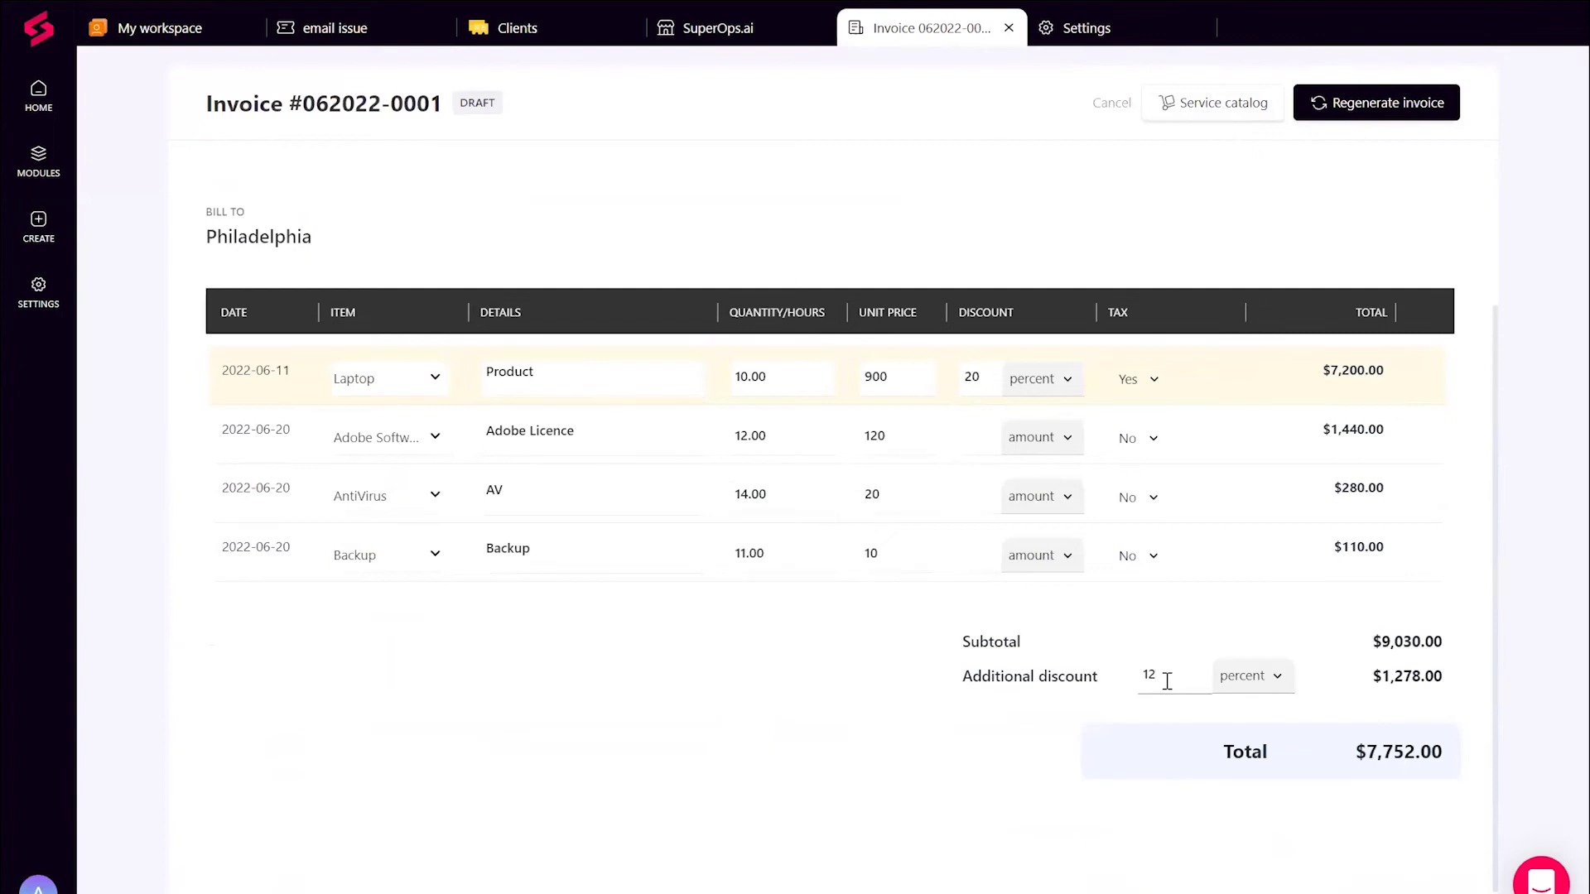
Step: Try switching the Adobe Software line's tax to Yes and back to No, and try out the AntiVirus line's quantity and details fields
left_click(1151, 443)
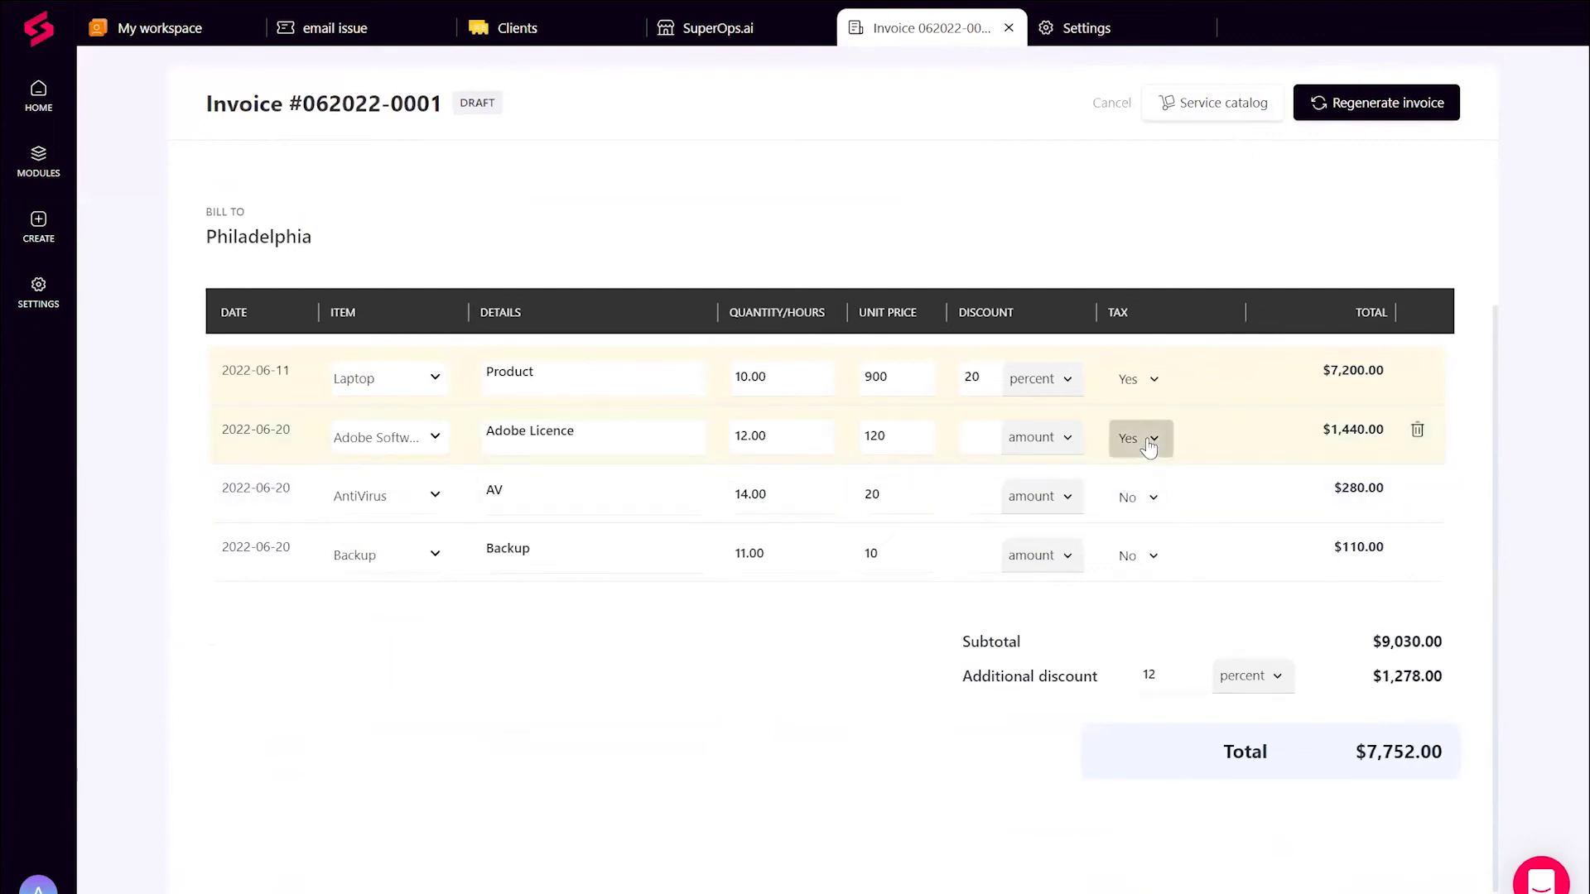
left_click(1147, 441)
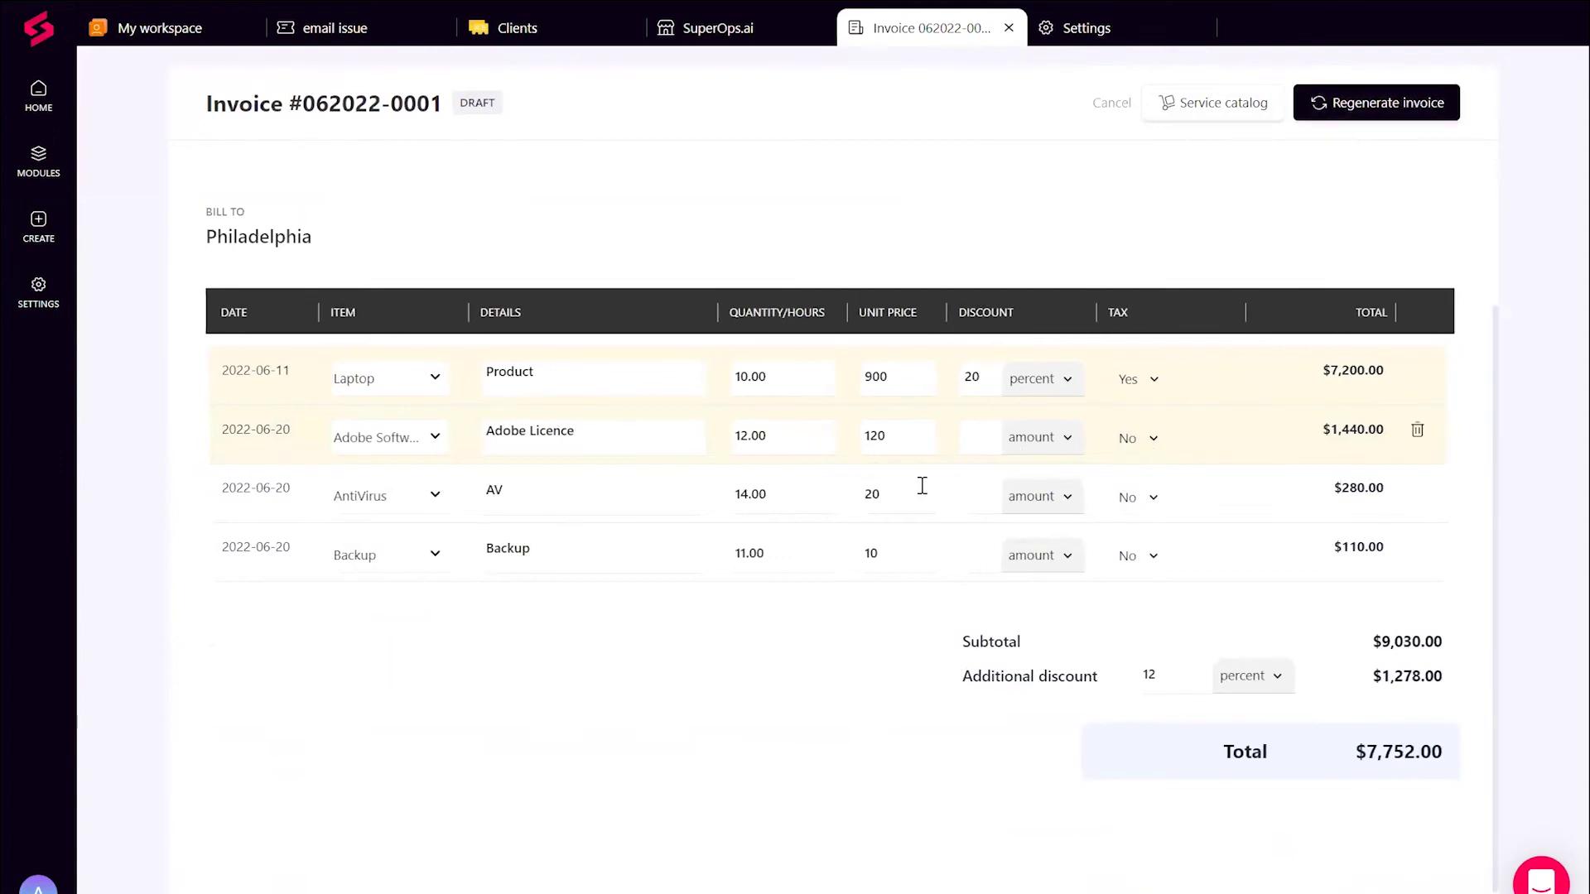
left_click(748, 497)
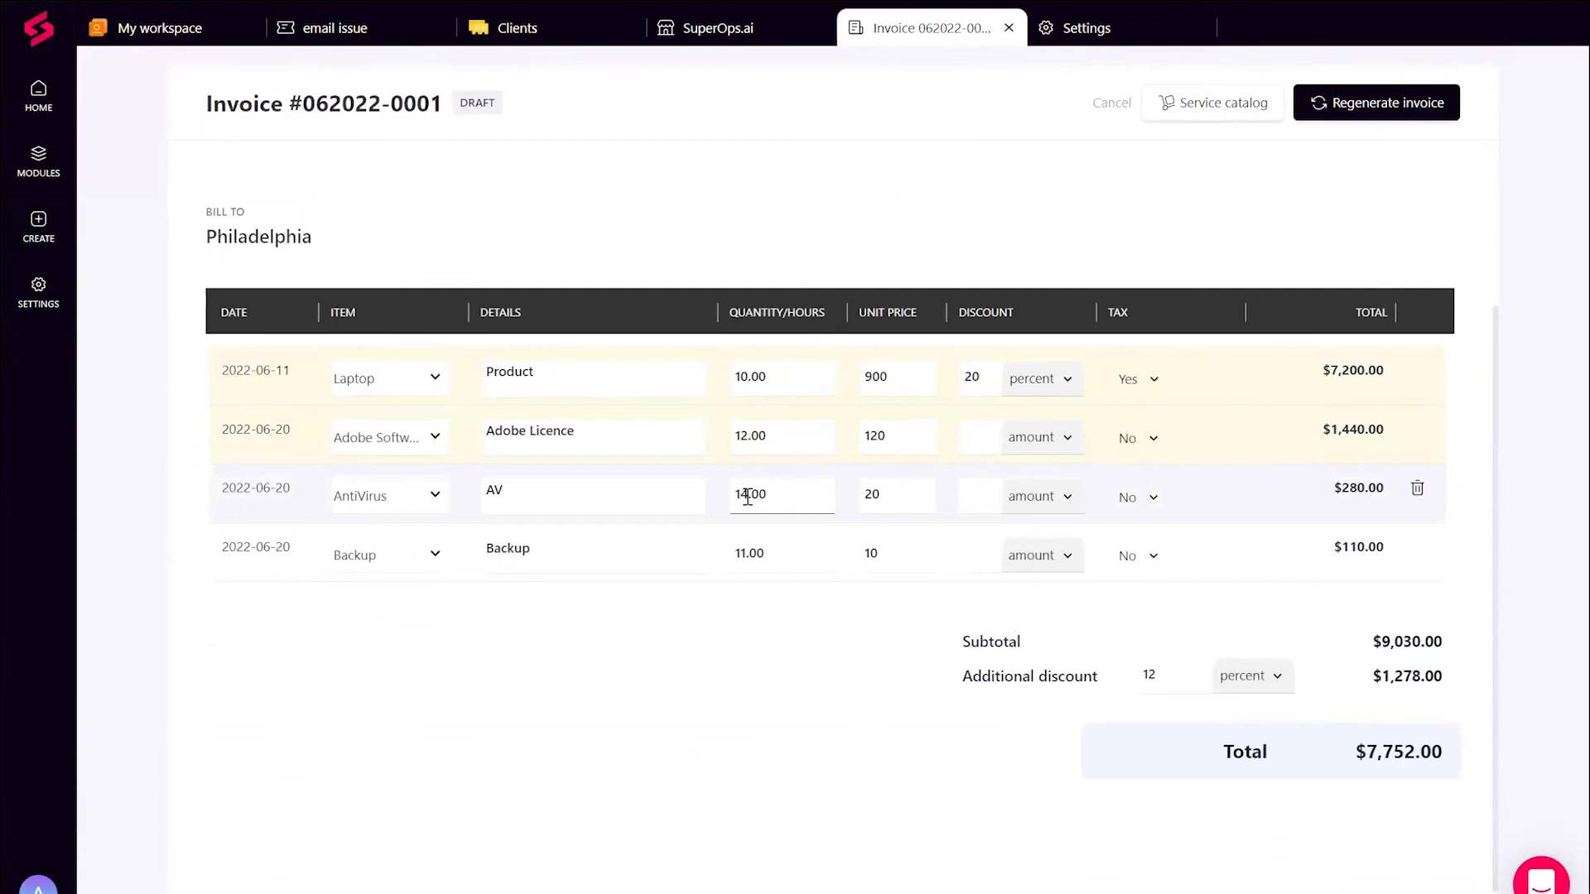
left_click(525, 479)
left_click_drag(525, 478, 478, 494)
scroll(802, 378, "up", 3)
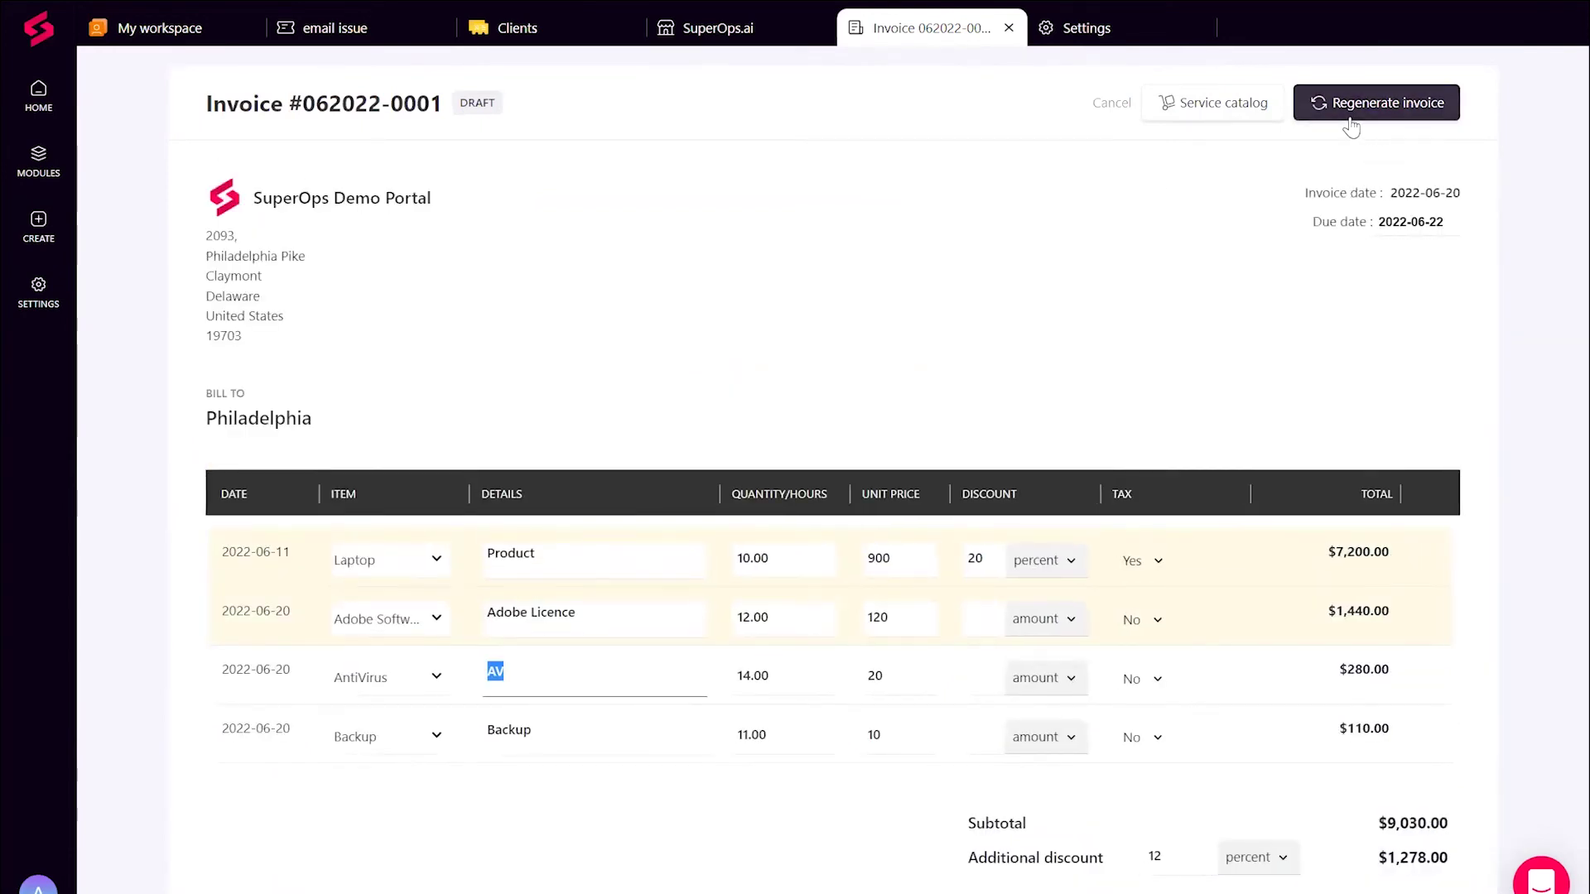
left_click(980, 308)
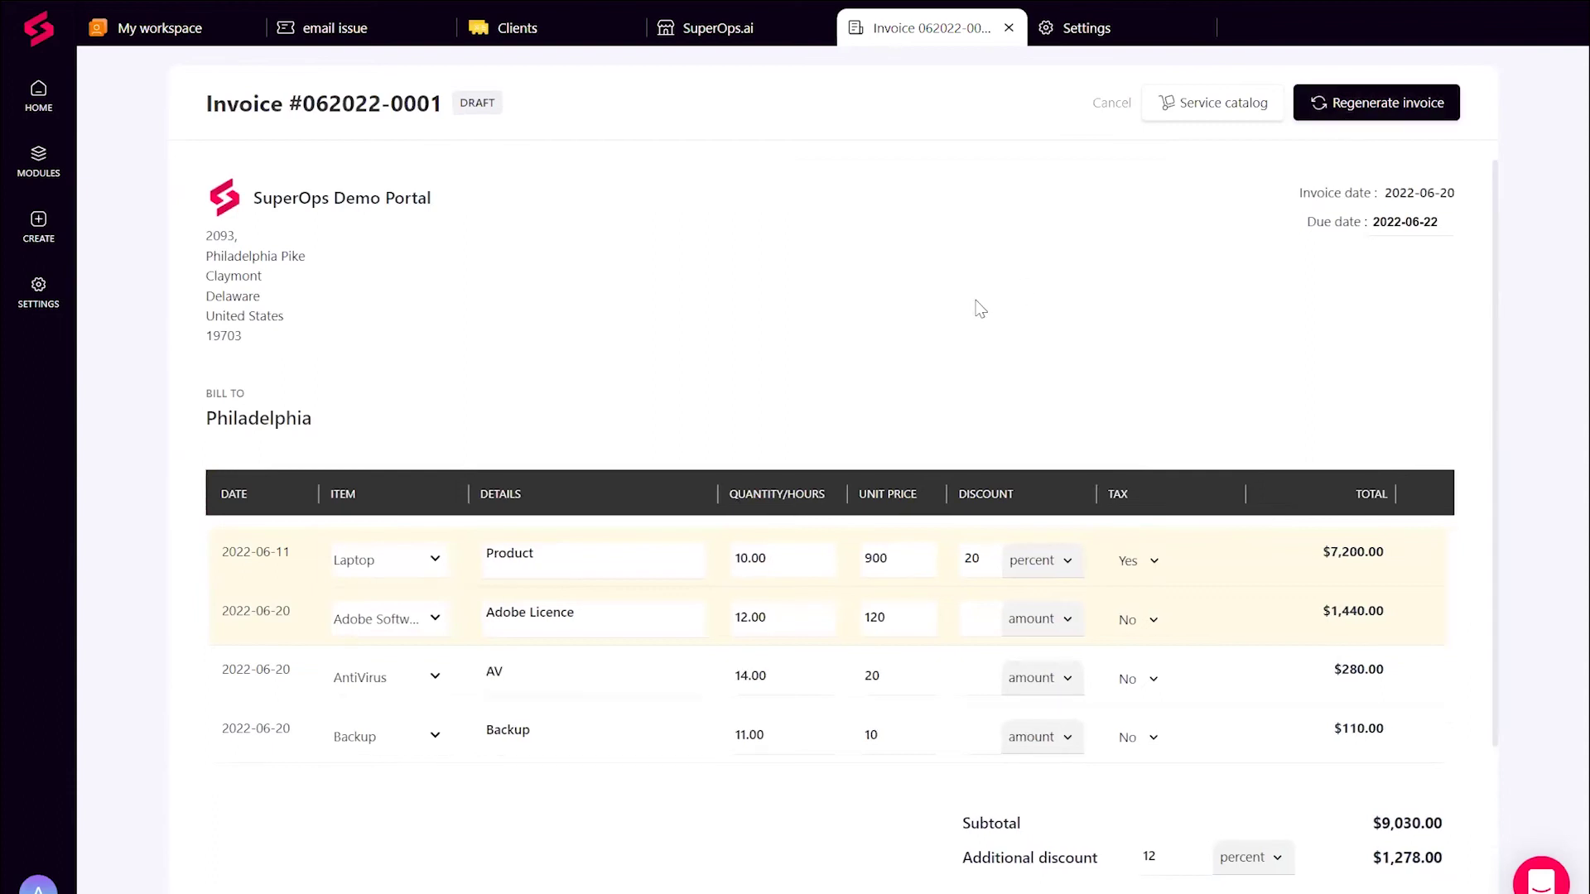
left_click(1341, 116)
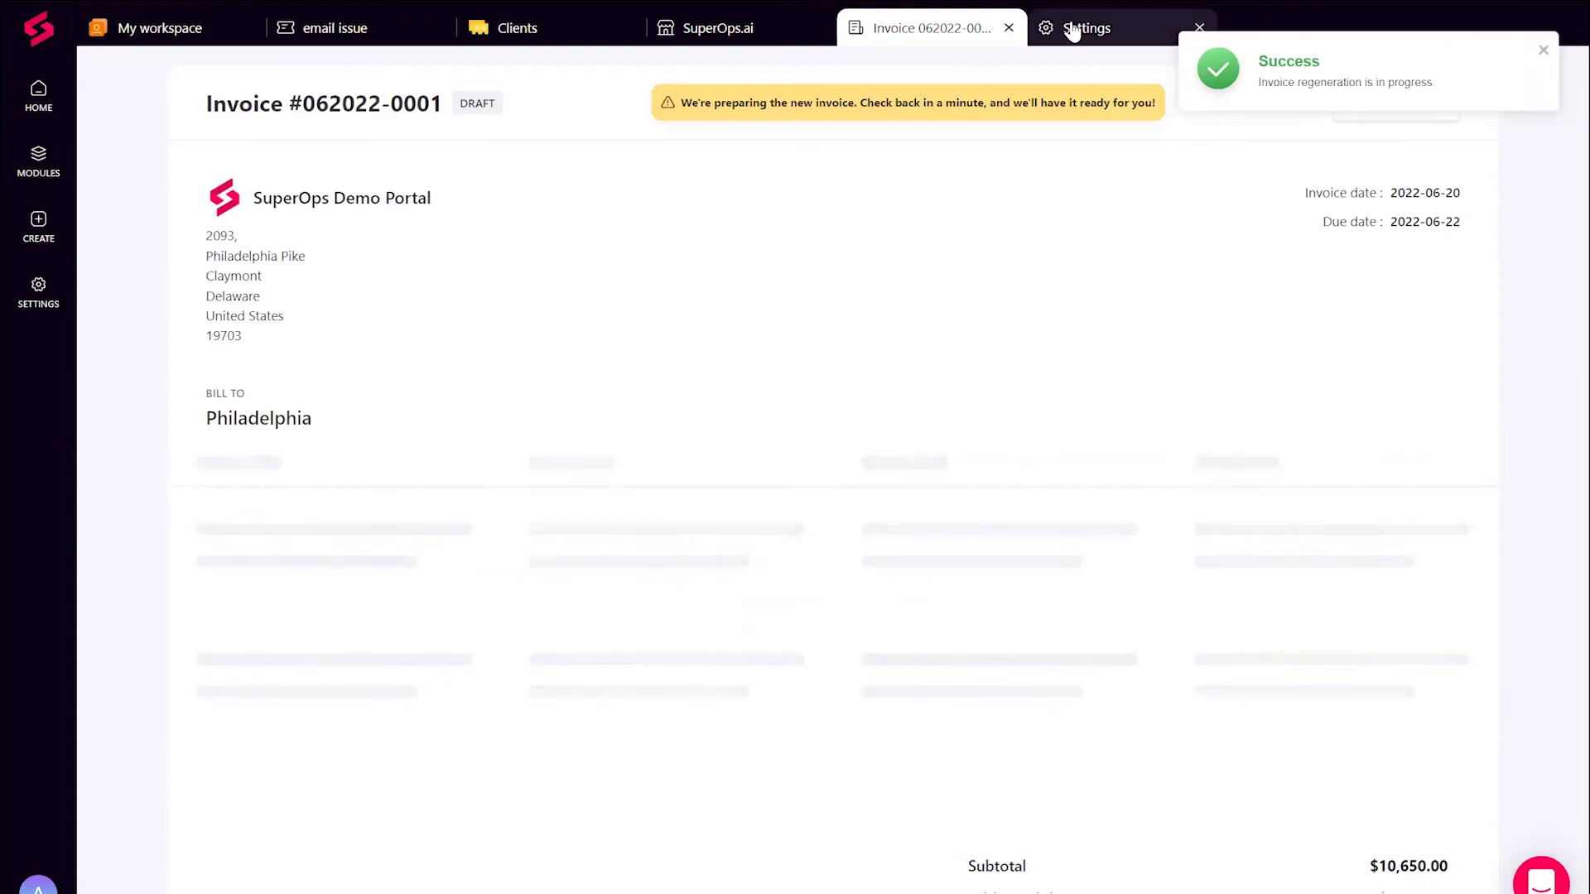
left_click(1020, 33)
left_click(929, 32)
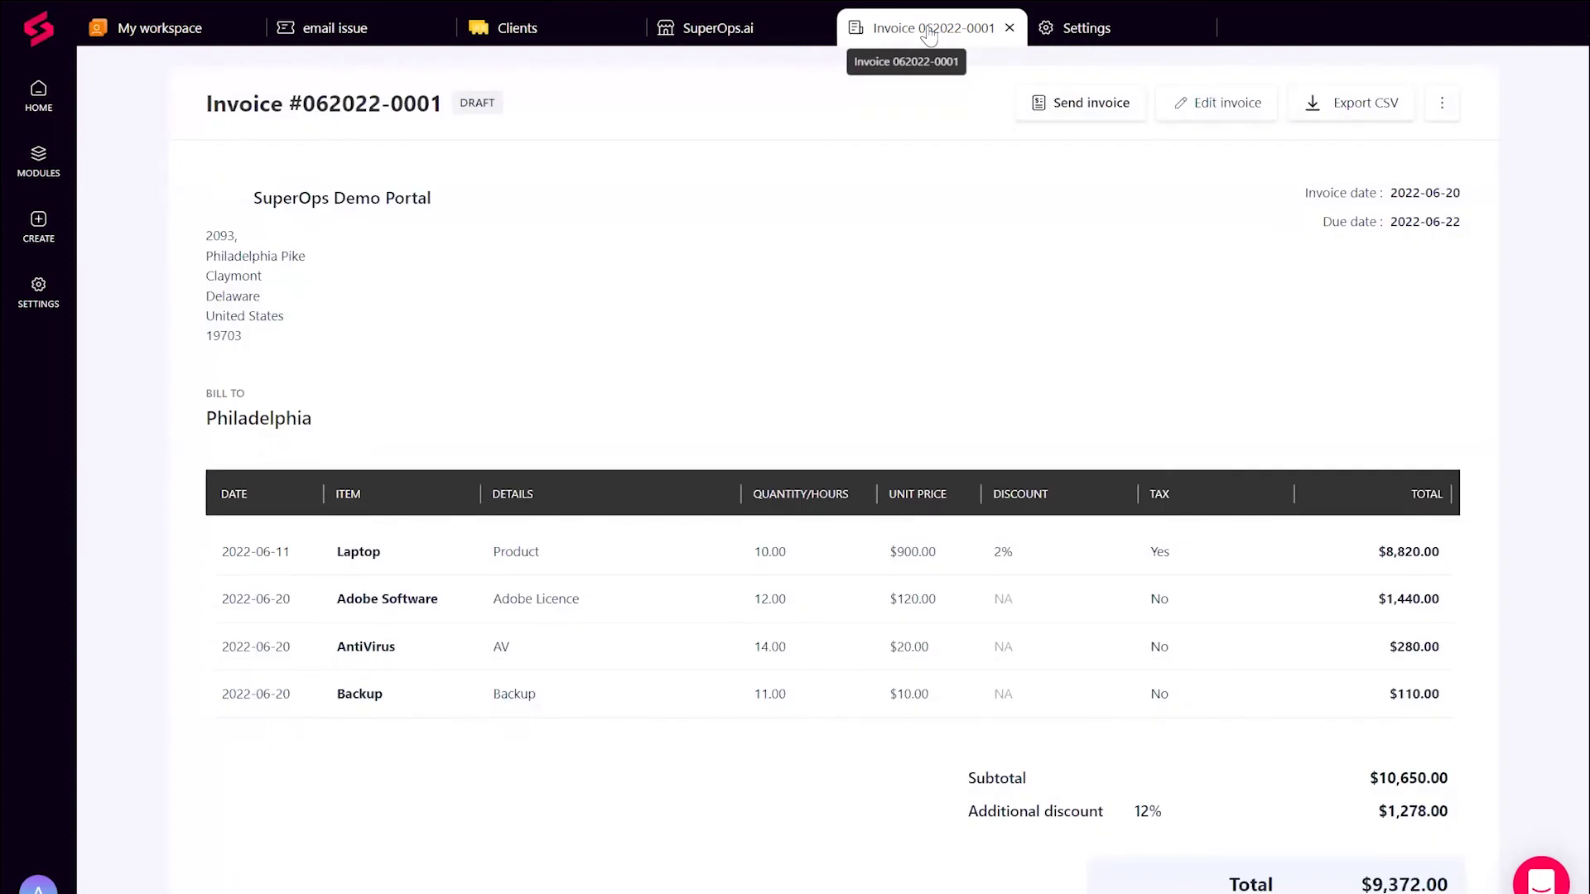
scroll(979, 690, "down", 1)
scroll(978, 690, "up", 1)
left_click(1098, 115)
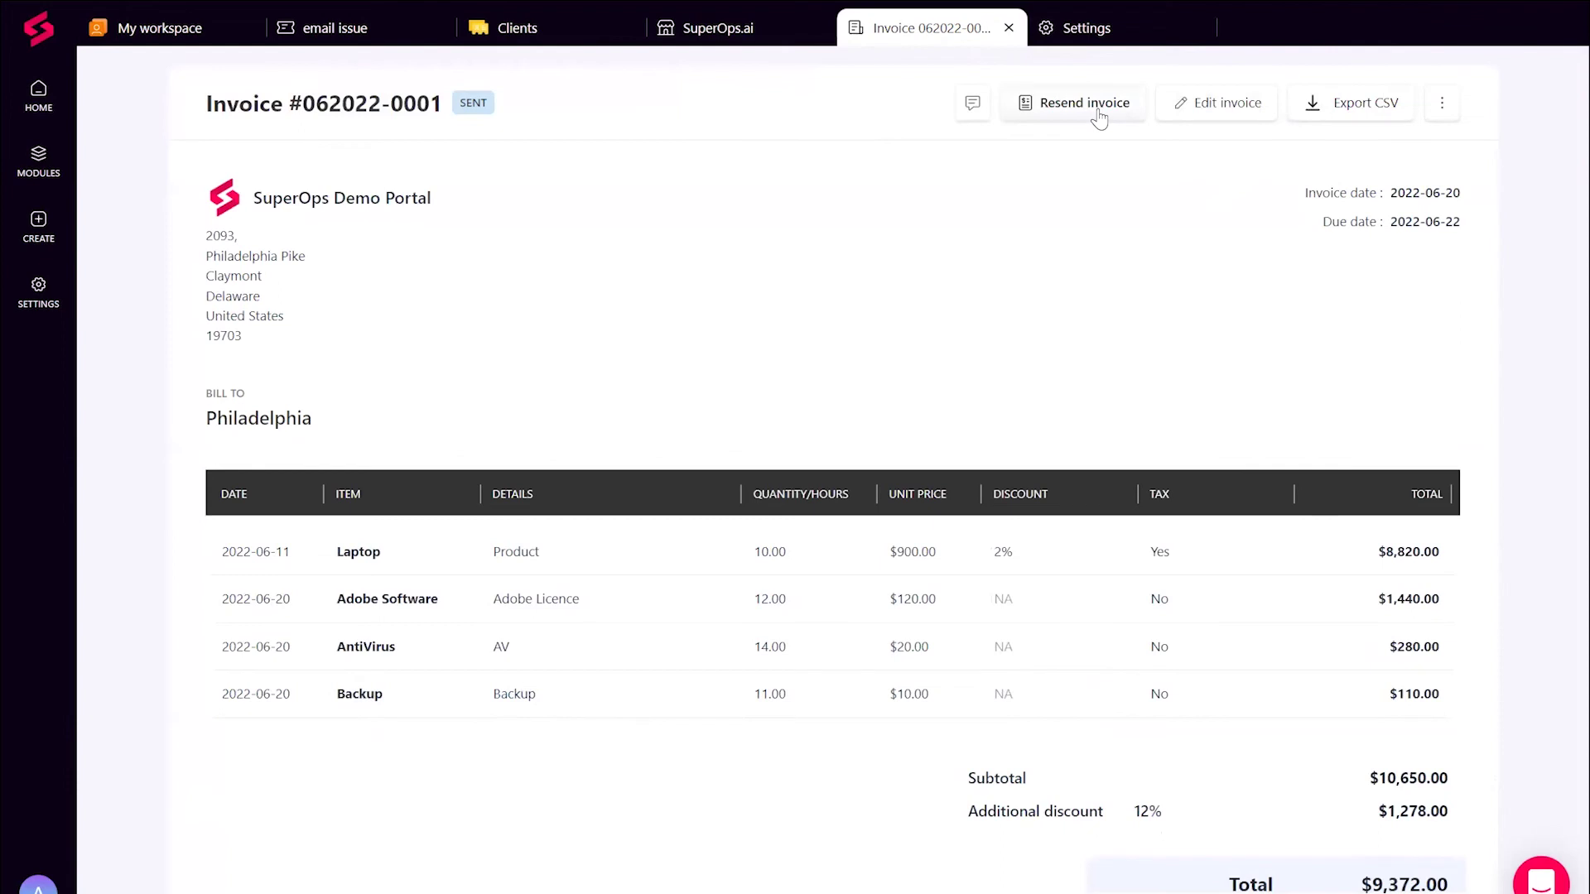
left_click(971, 107)
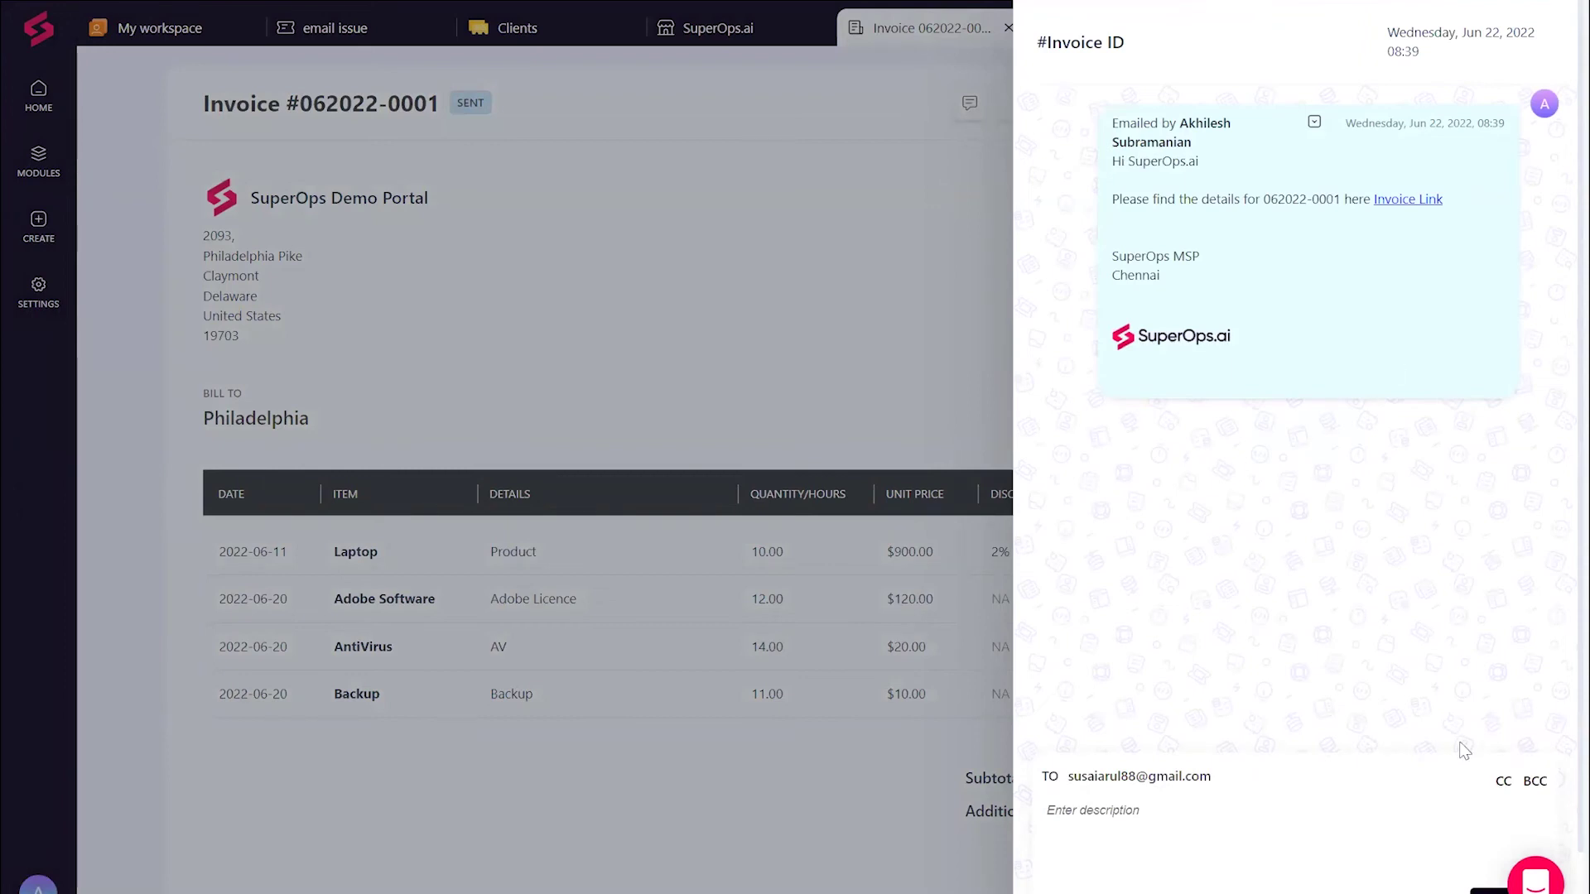
left_click(1459, 838)
left_click(889, 438)
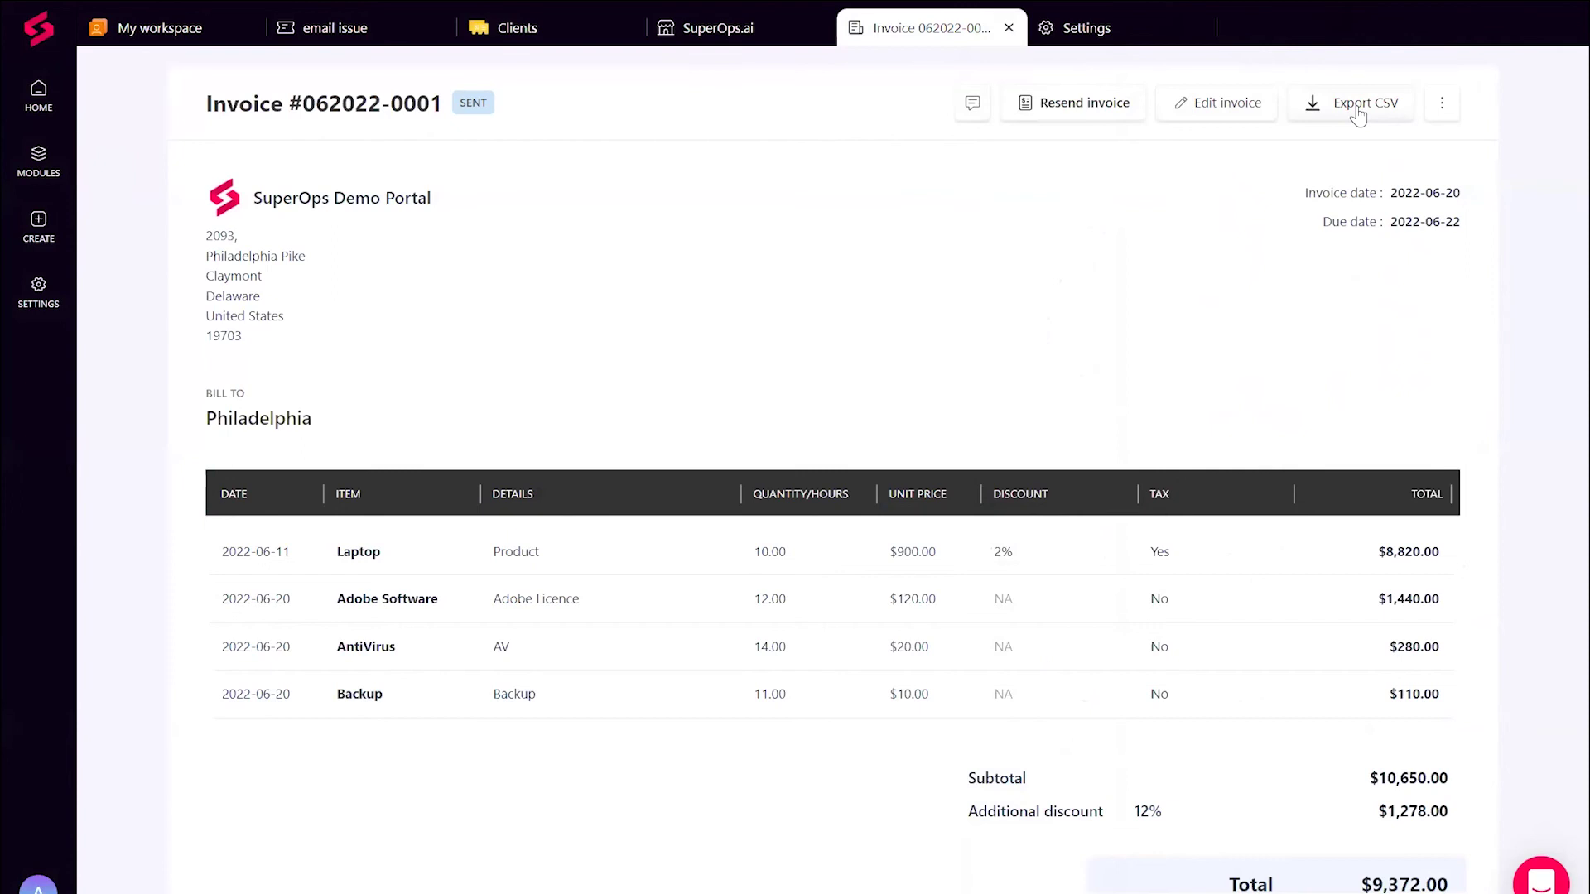
Step: Create a new invoice billed to the client SuperOps.ai and open the service catalog for its items
left_click(51, 236)
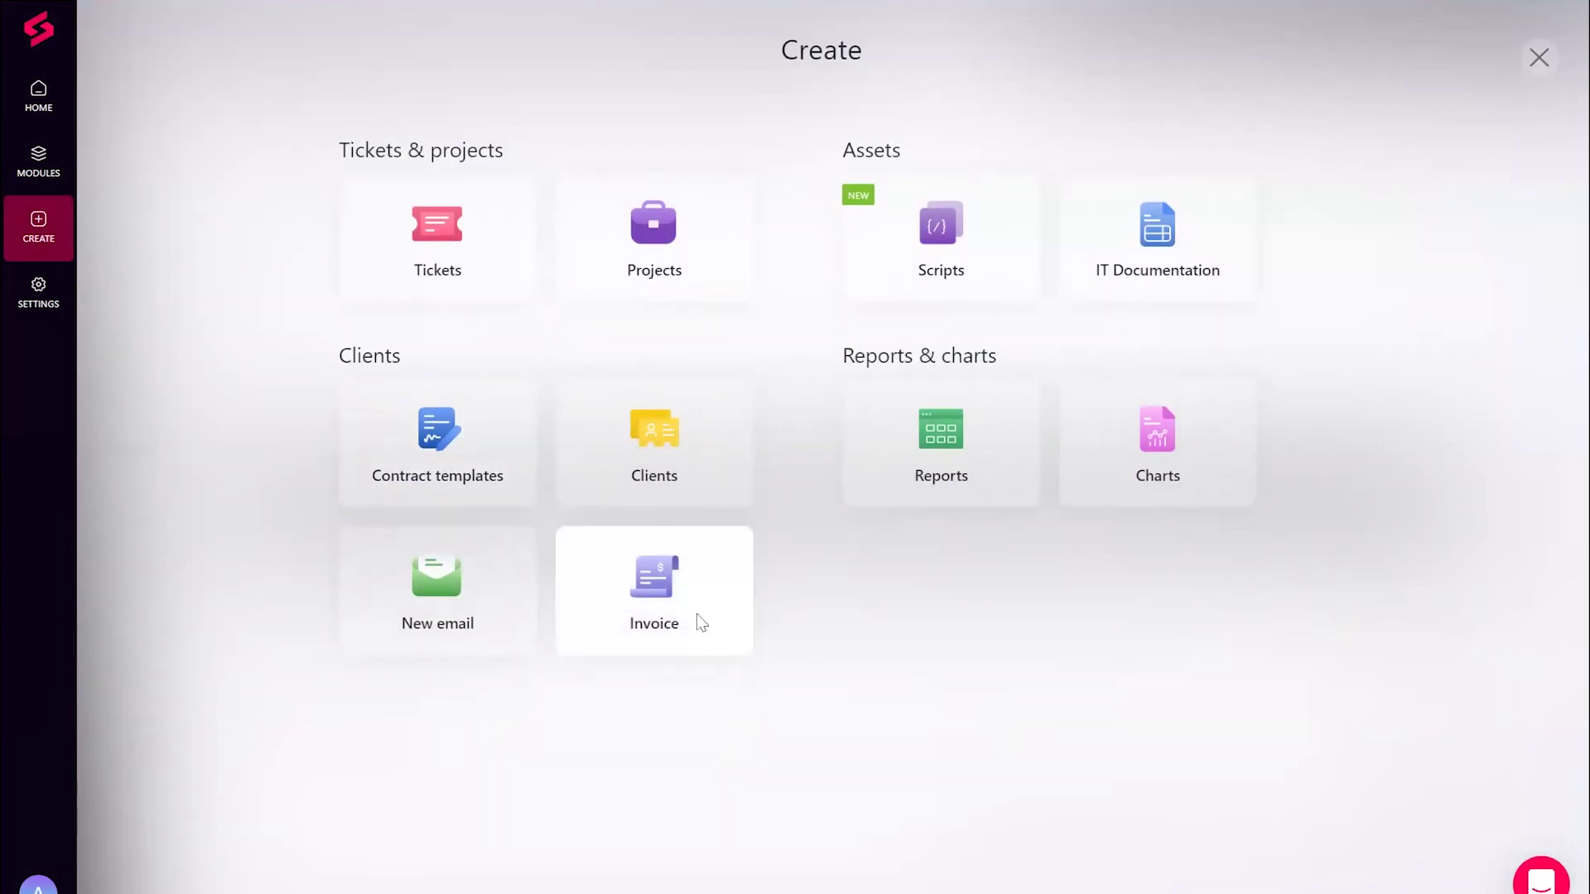
left_click(702, 622)
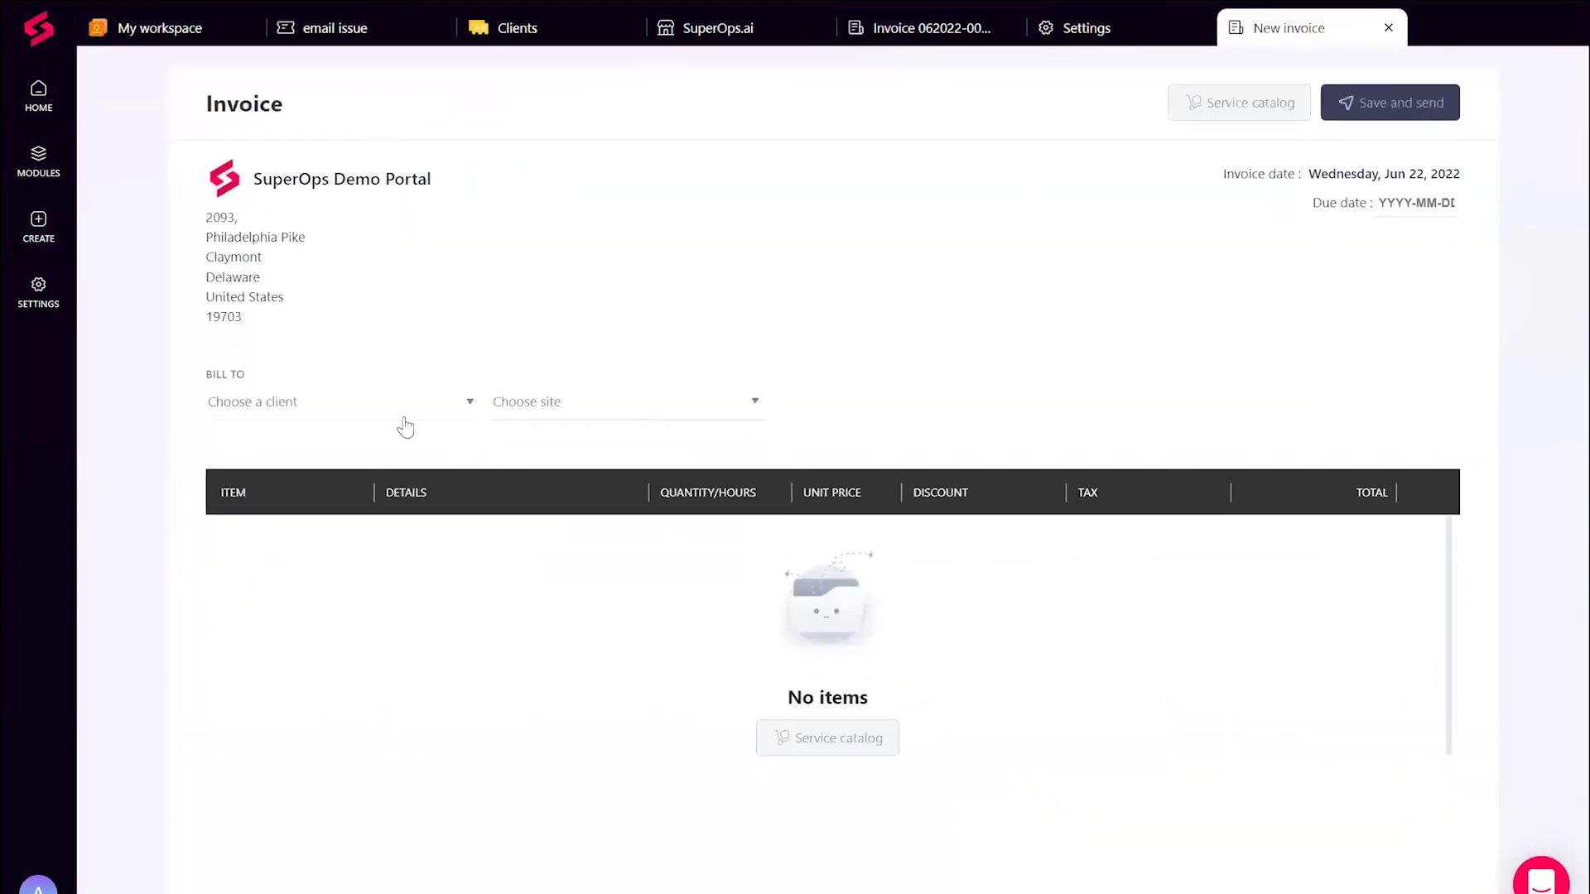
left_click(364, 414)
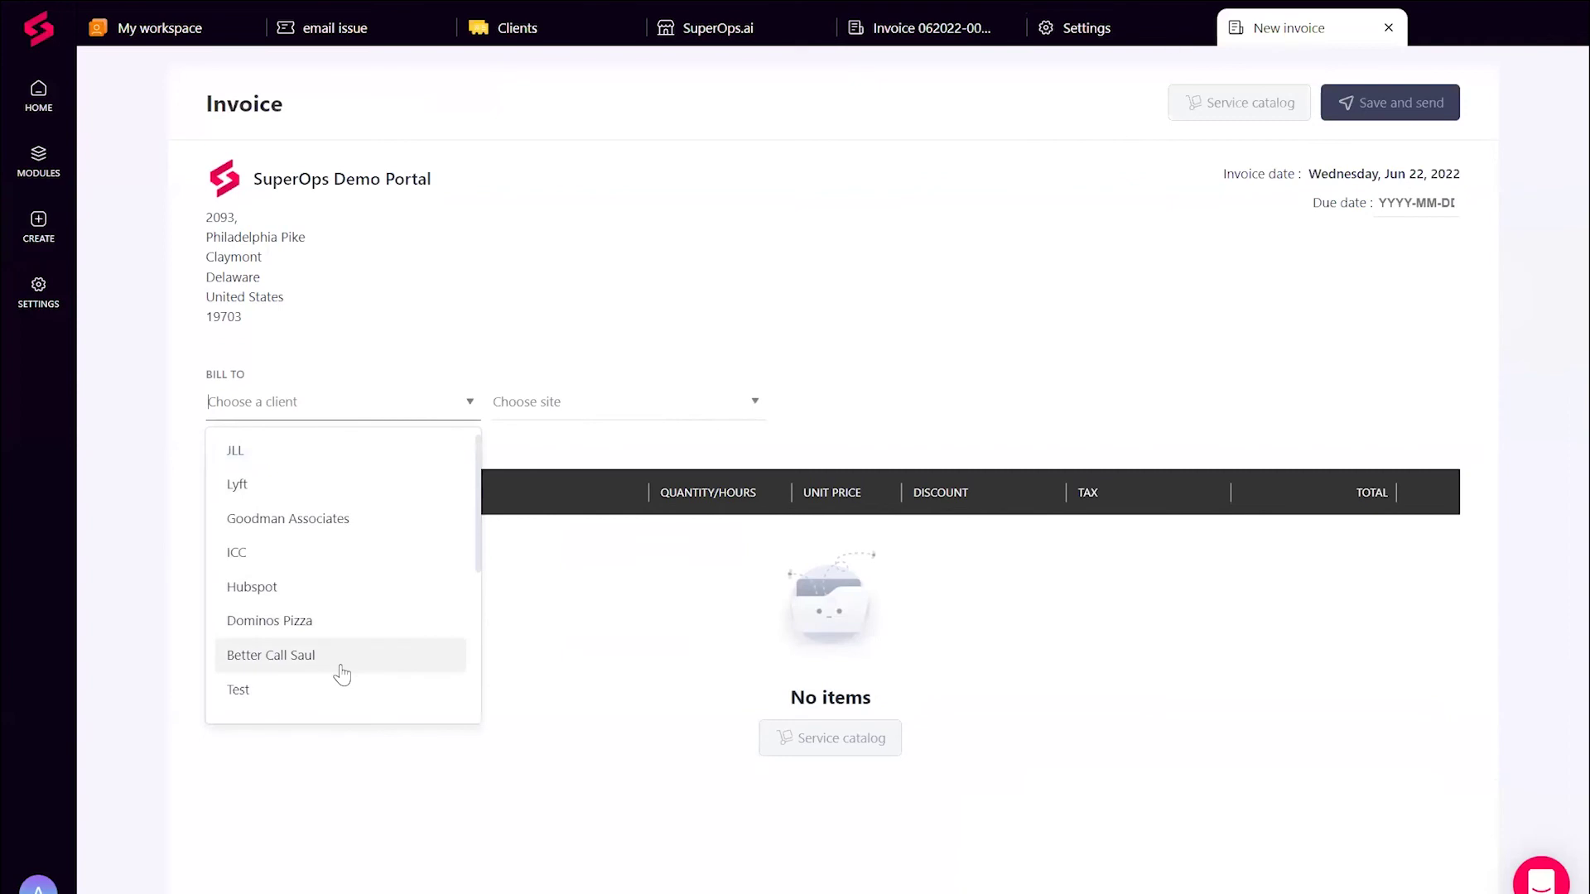
scroll(340, 674, "down", 3)
scroll(348, 596, "down", 1)
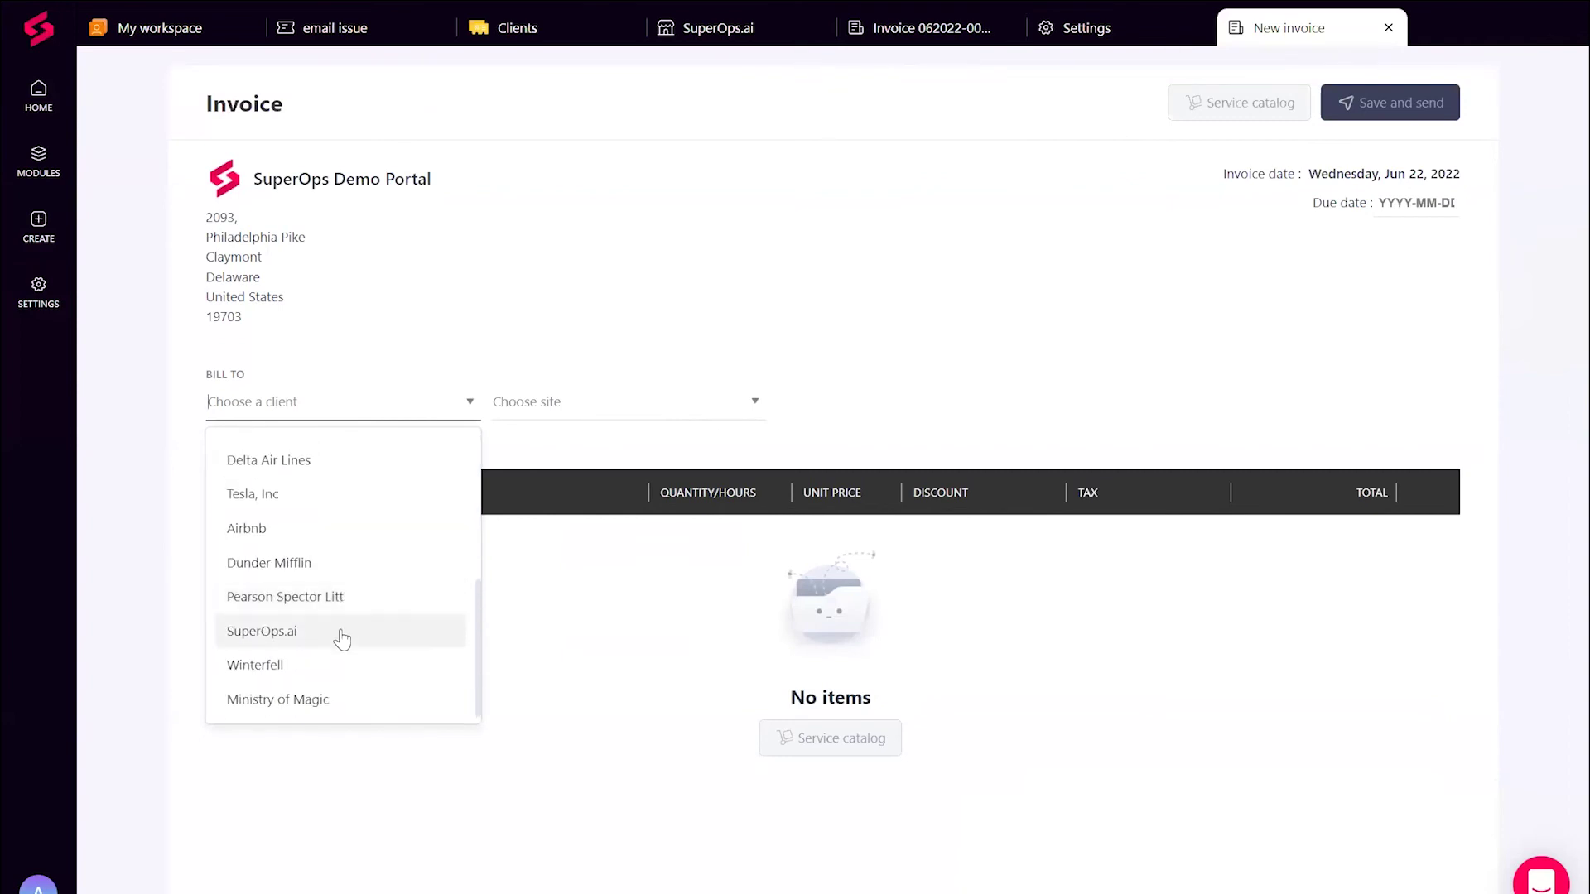
left_click(340, 632)
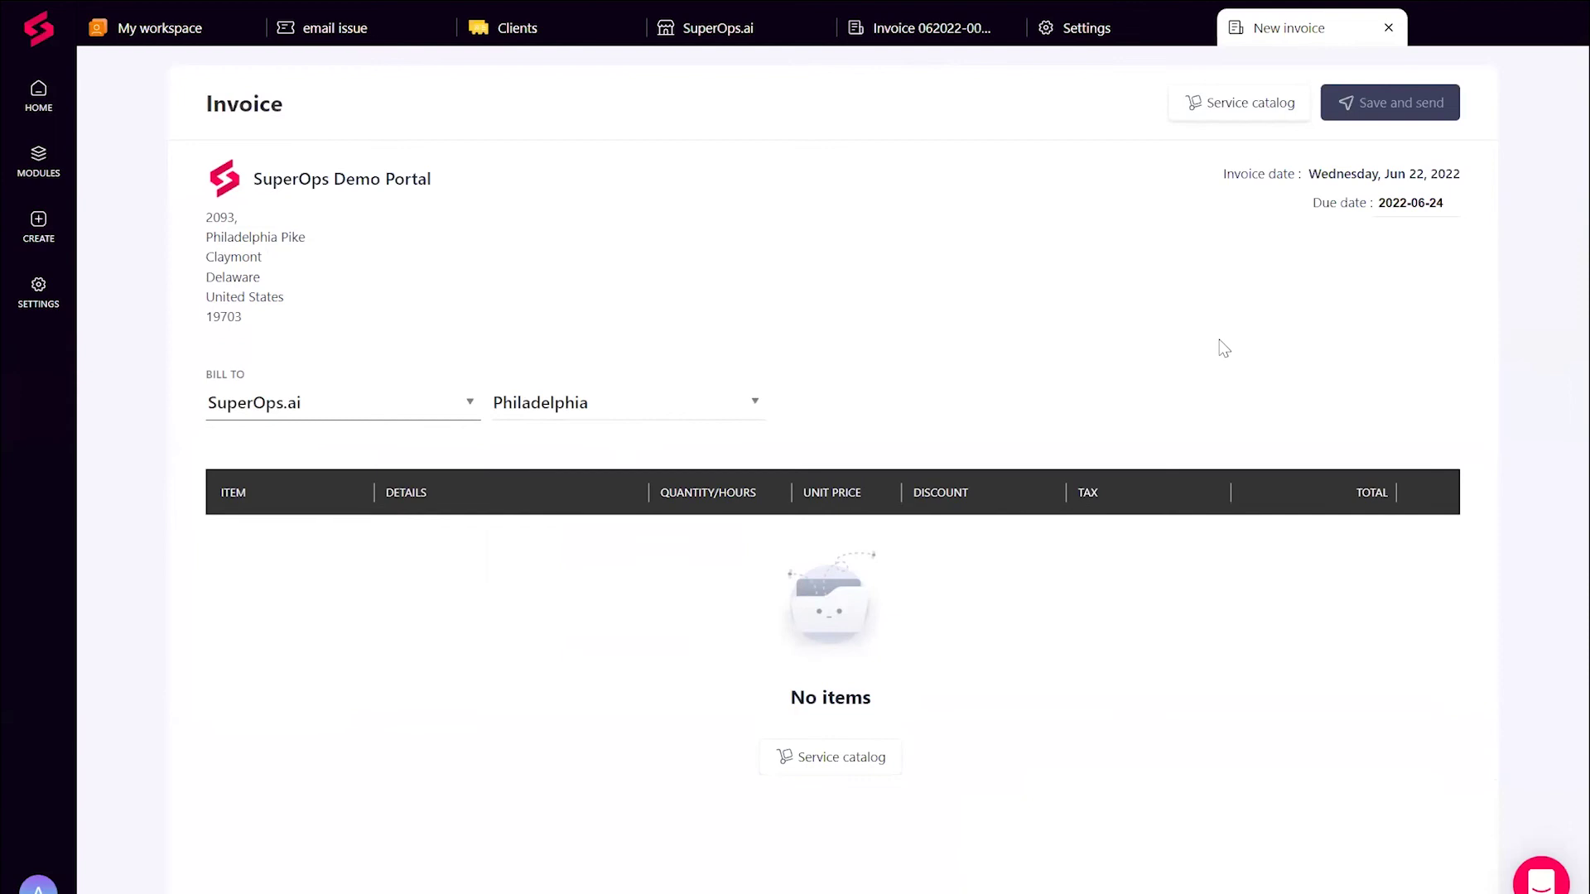
left_click(1242, 112)
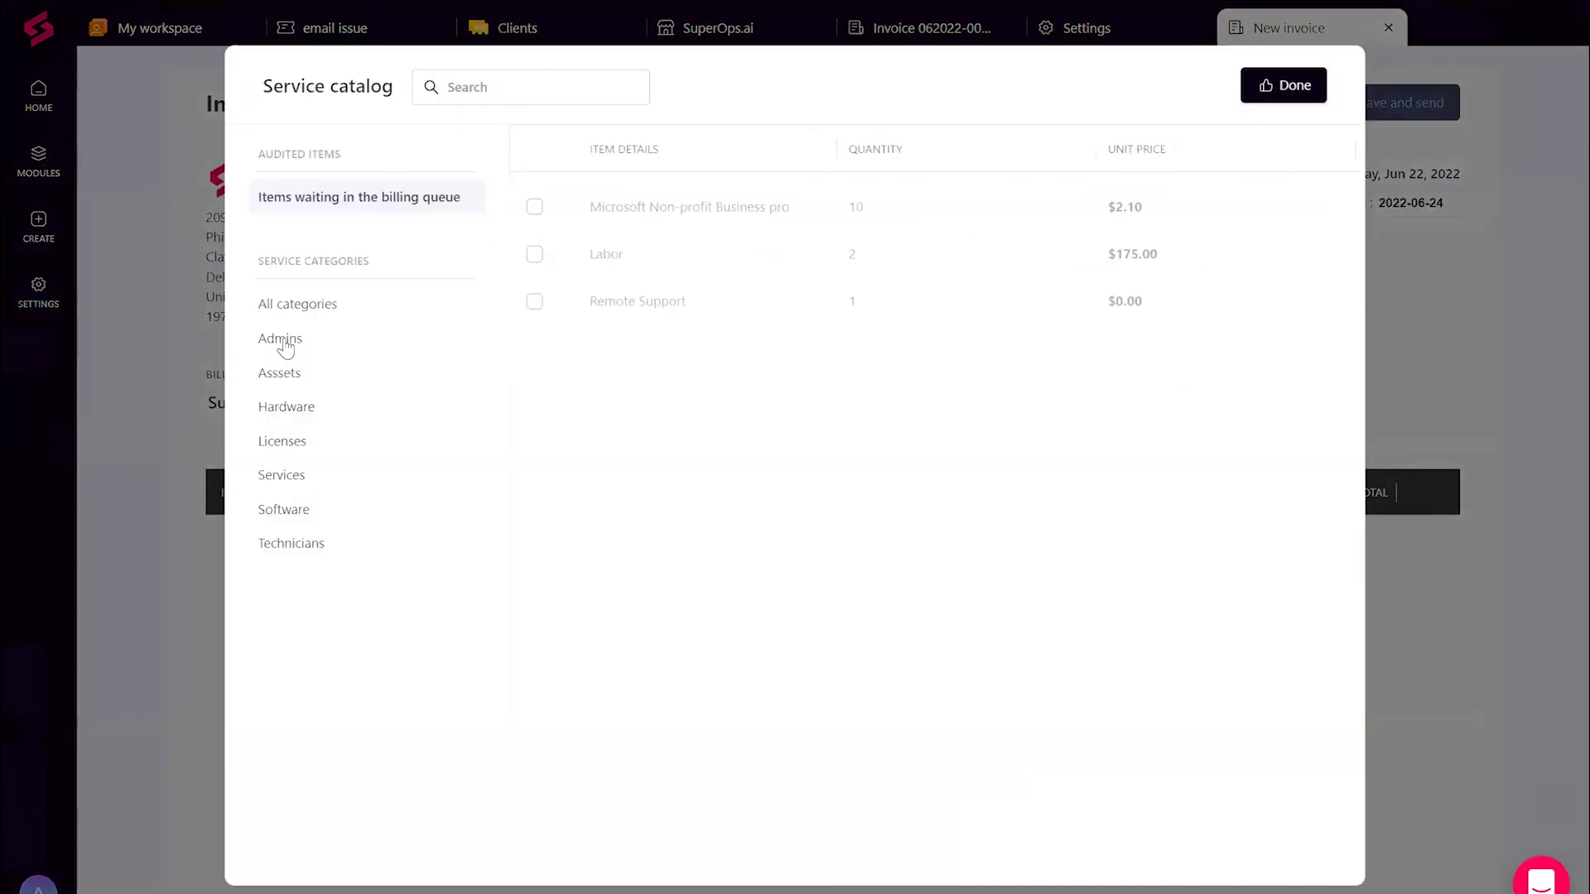
Step: Select Adobe Software, Backup and Depot Support from all service categories, plus RAM and Laptop from the Hardware category
left_click(318, 312)
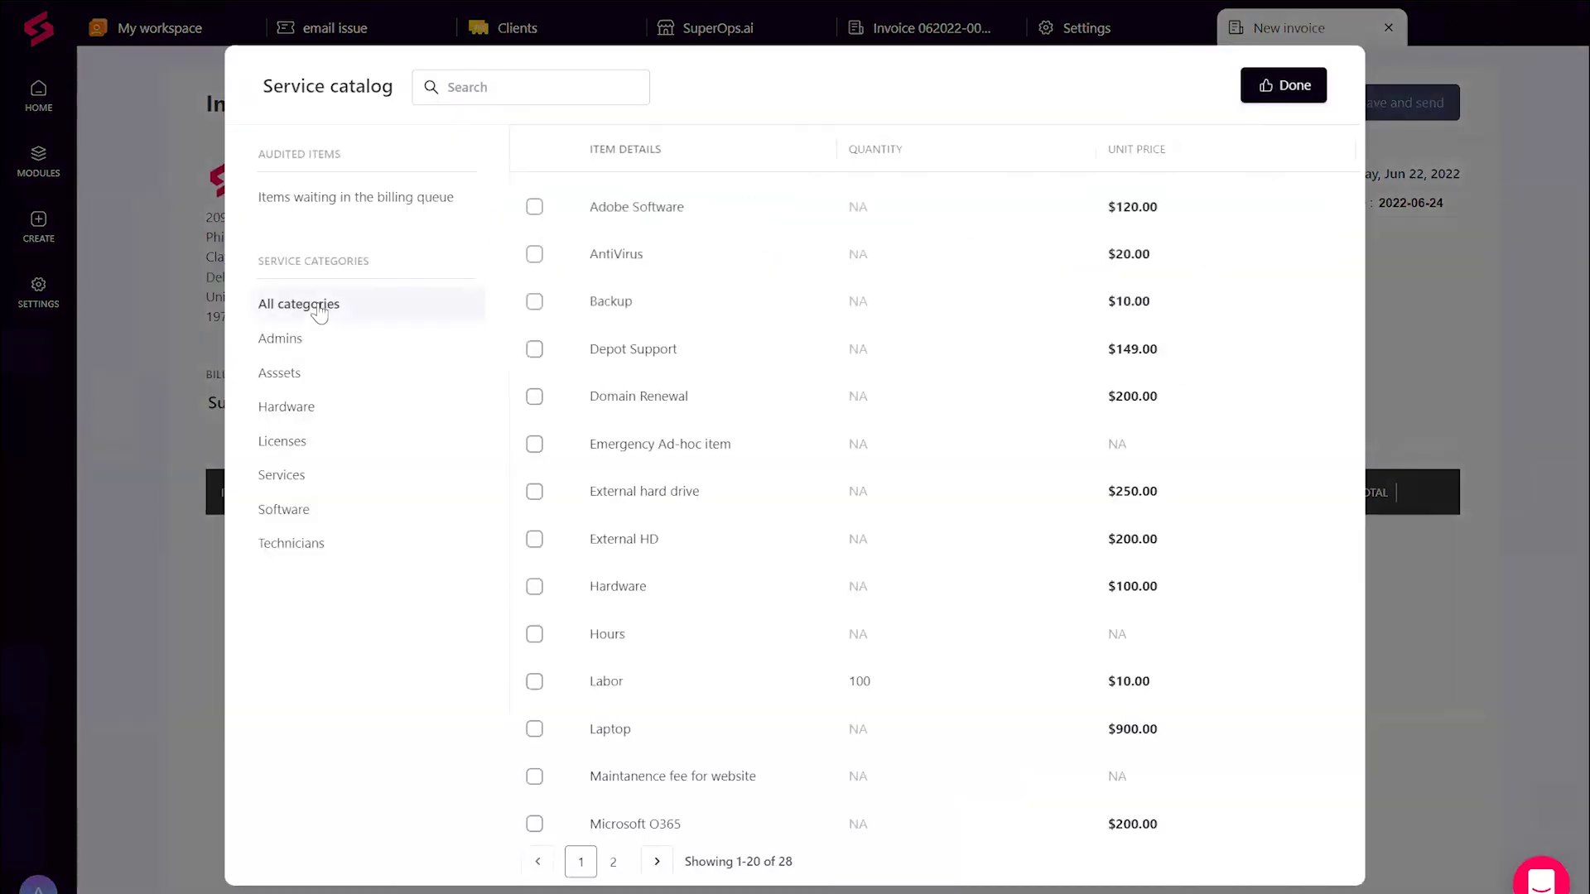
left_click(534, 206)
left_click(534, 301)
left_click(534, 349)
left_click(384, 414)
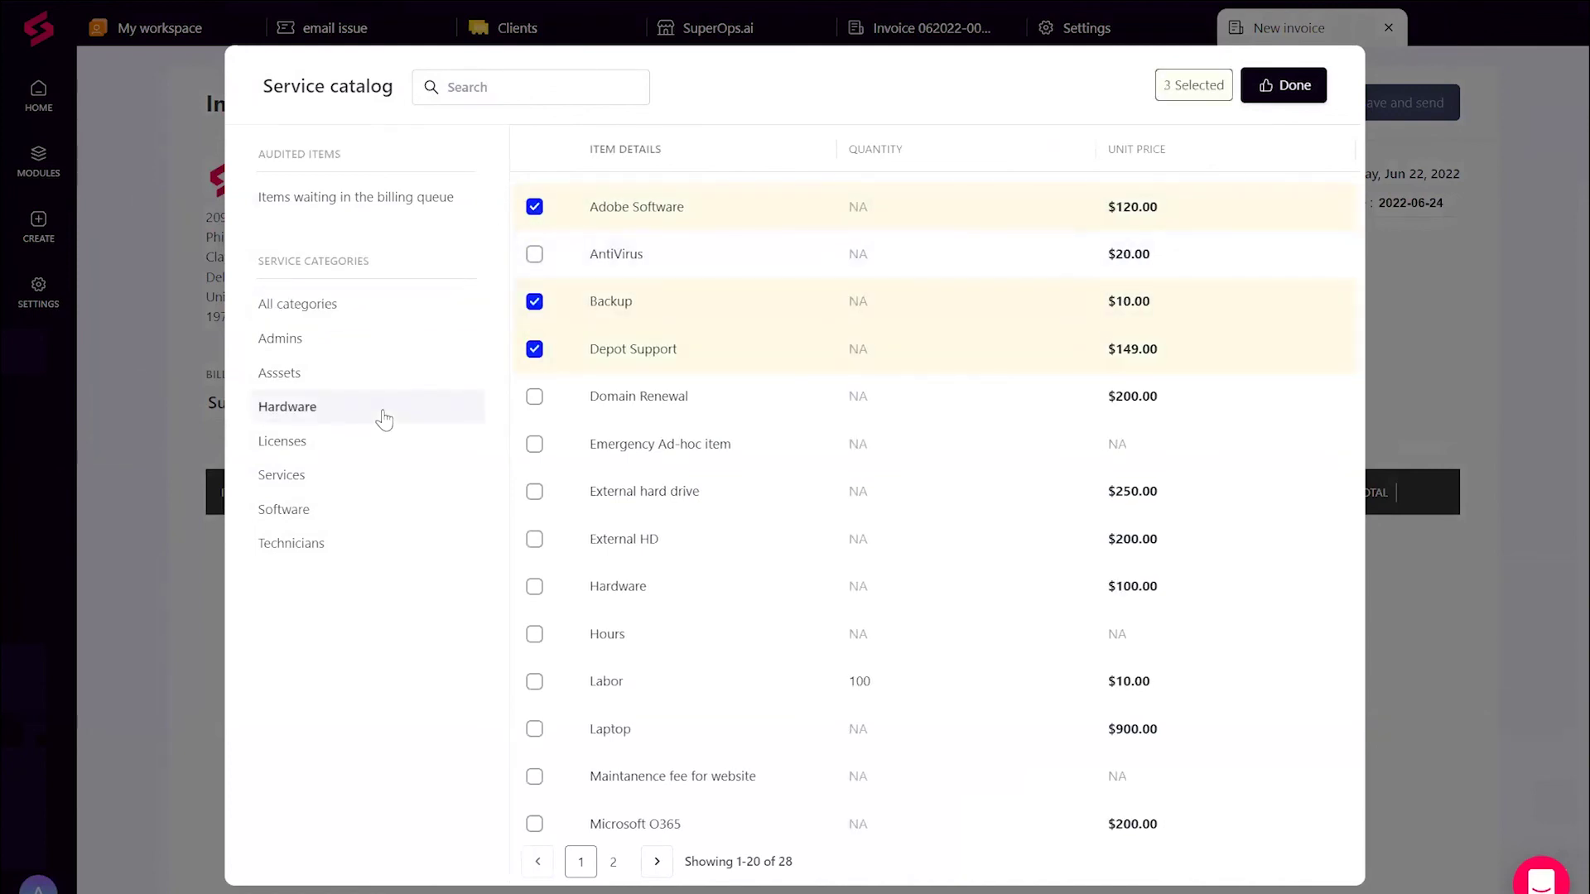
left_click(534, 349)
left_click(534, 302)
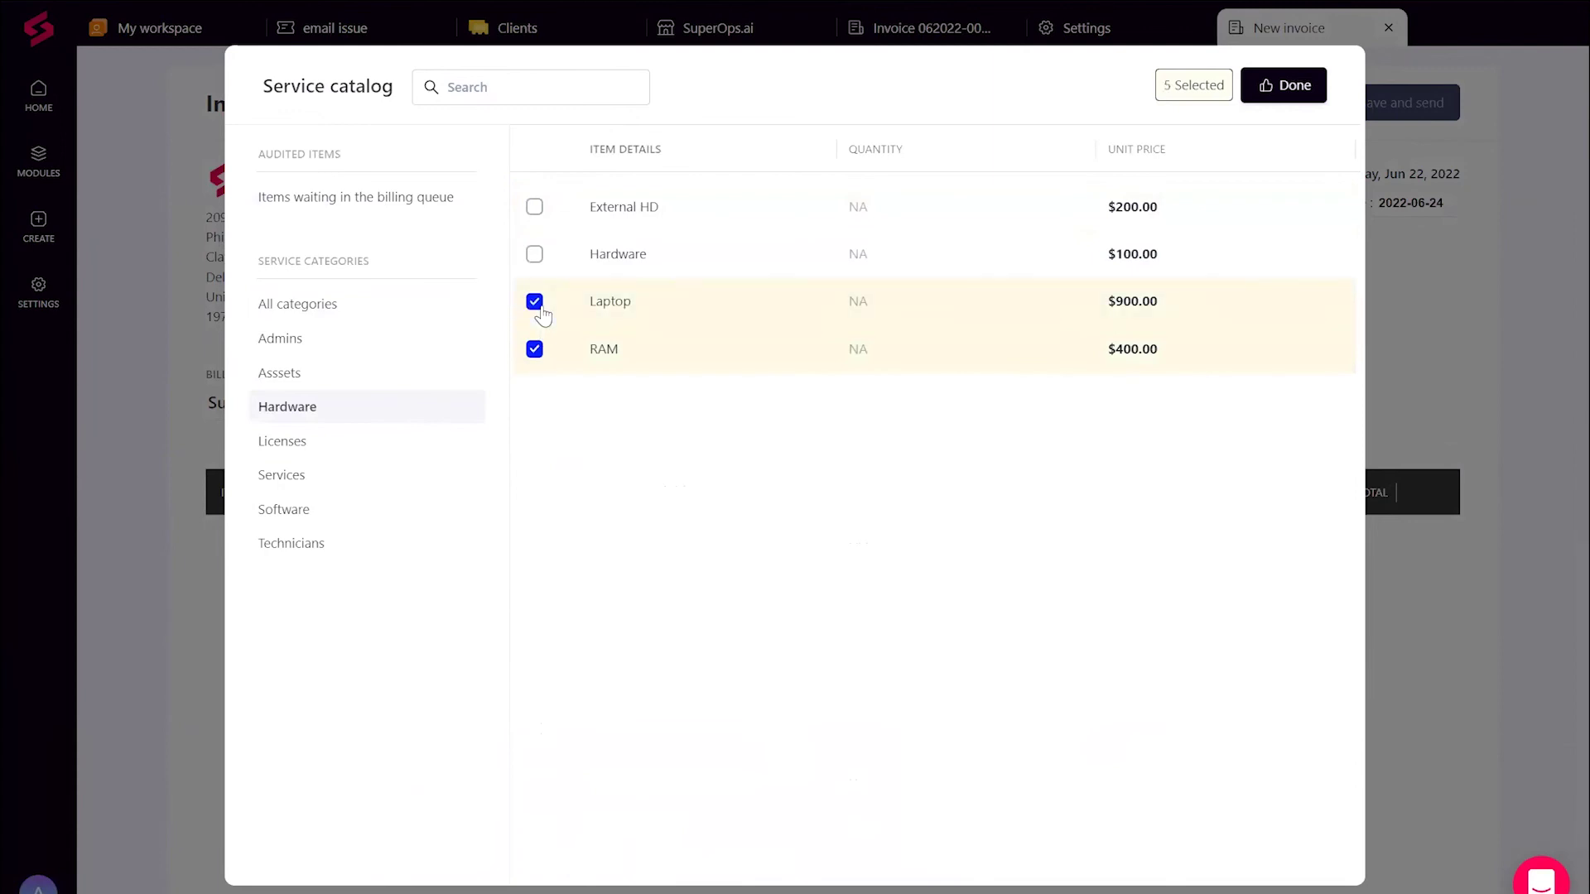
Step: Select Microsoft Non-profit Business pro, Labor and Remote Support from the billing queue, review the selection, and add all selected items to the invoice
left_click(424, 208)
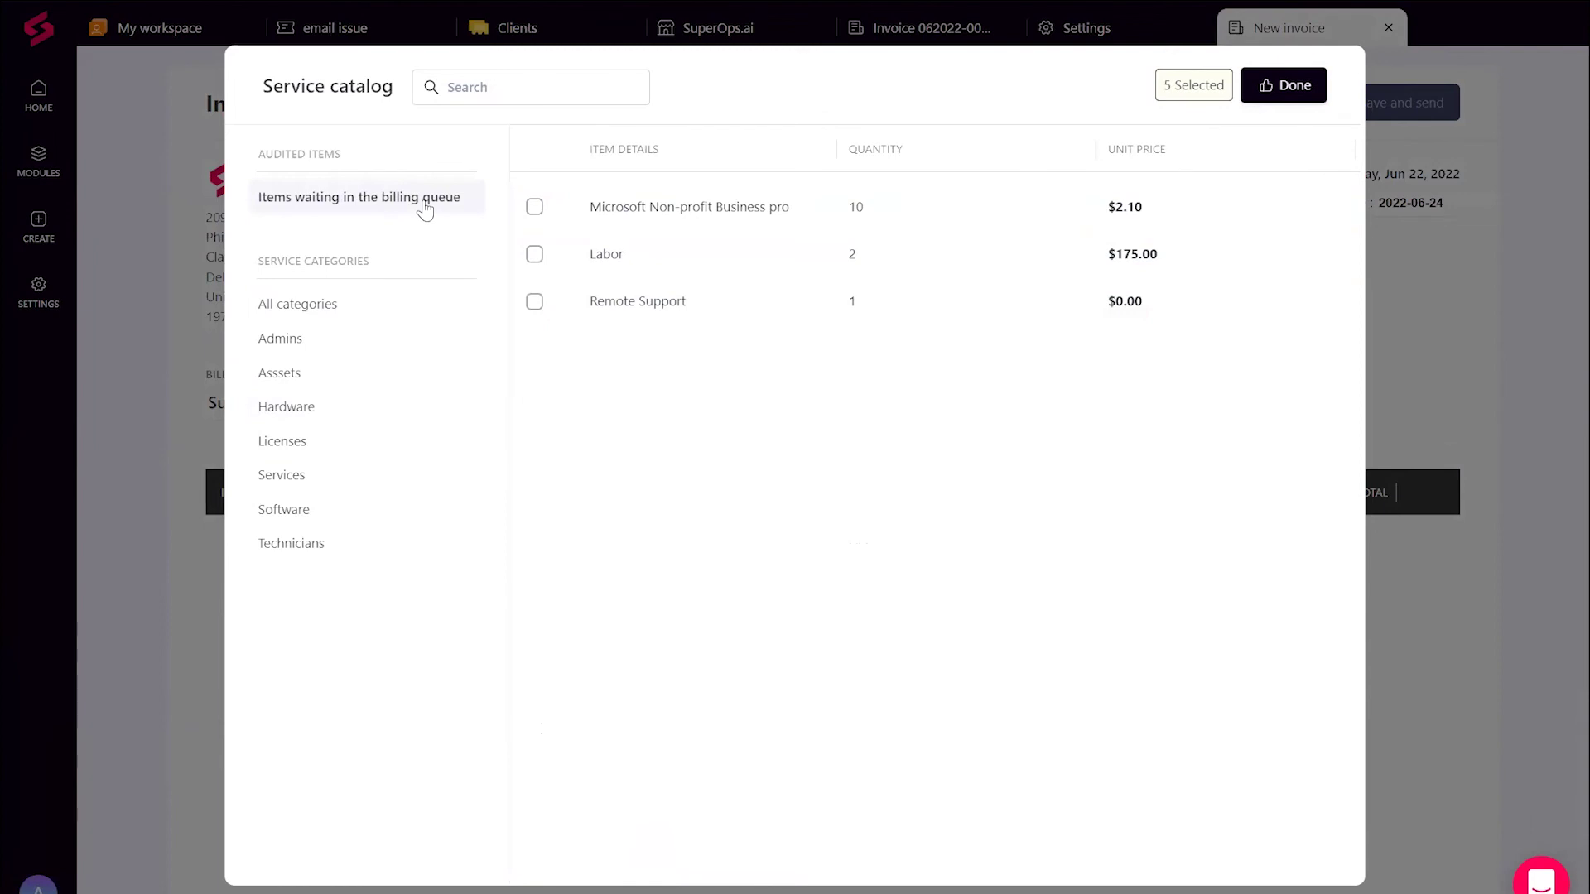
left_click(534, 257)
left_click(534, 301)
left_click(534, 207)
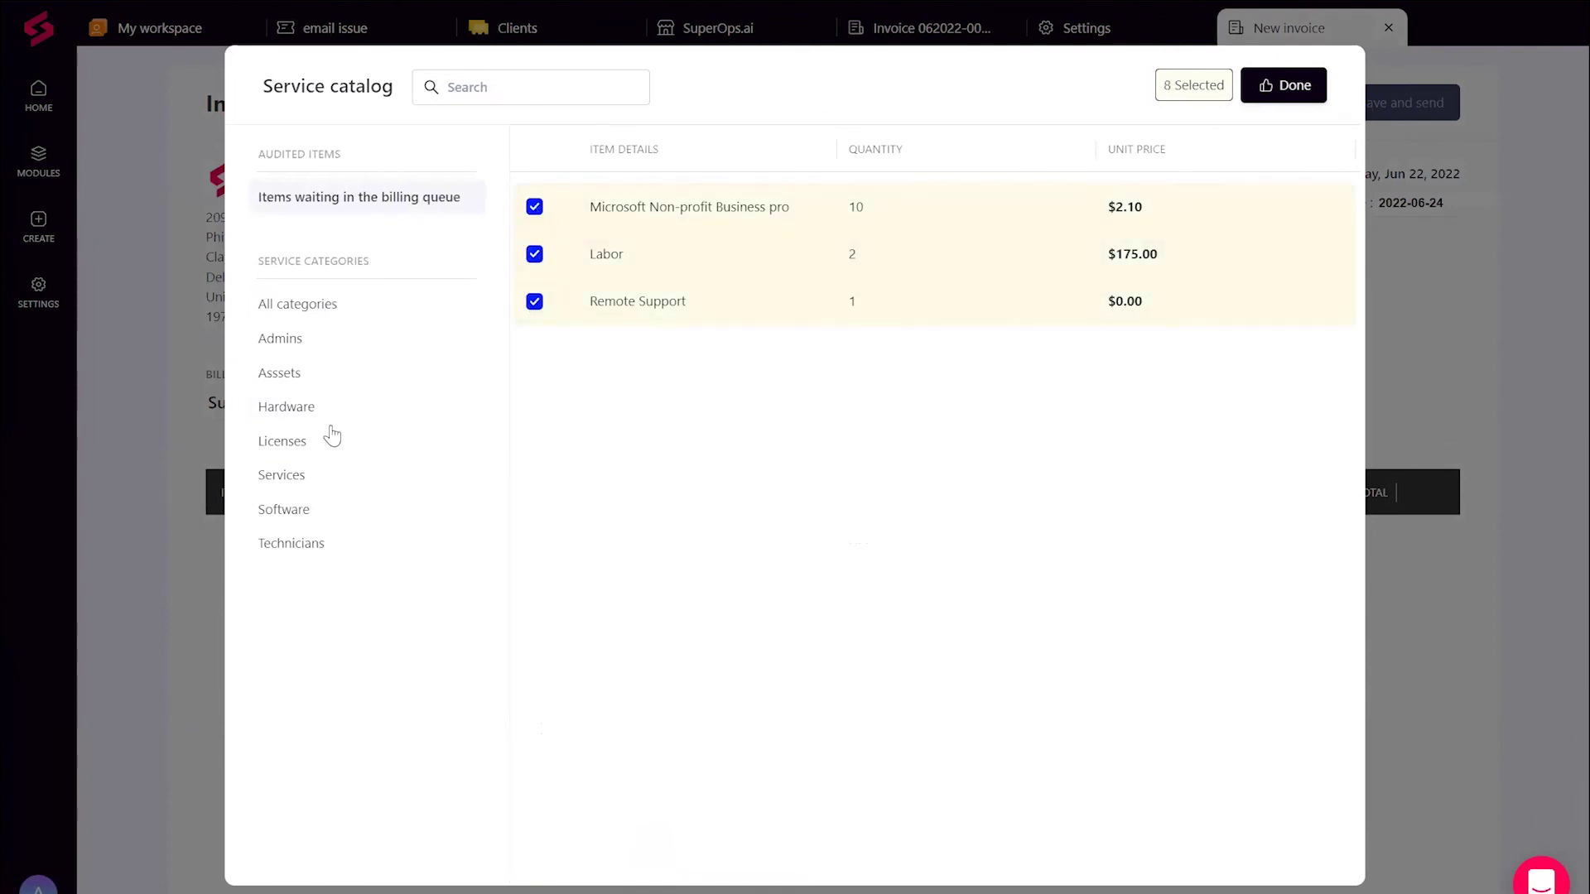
left_click(1193, 91)
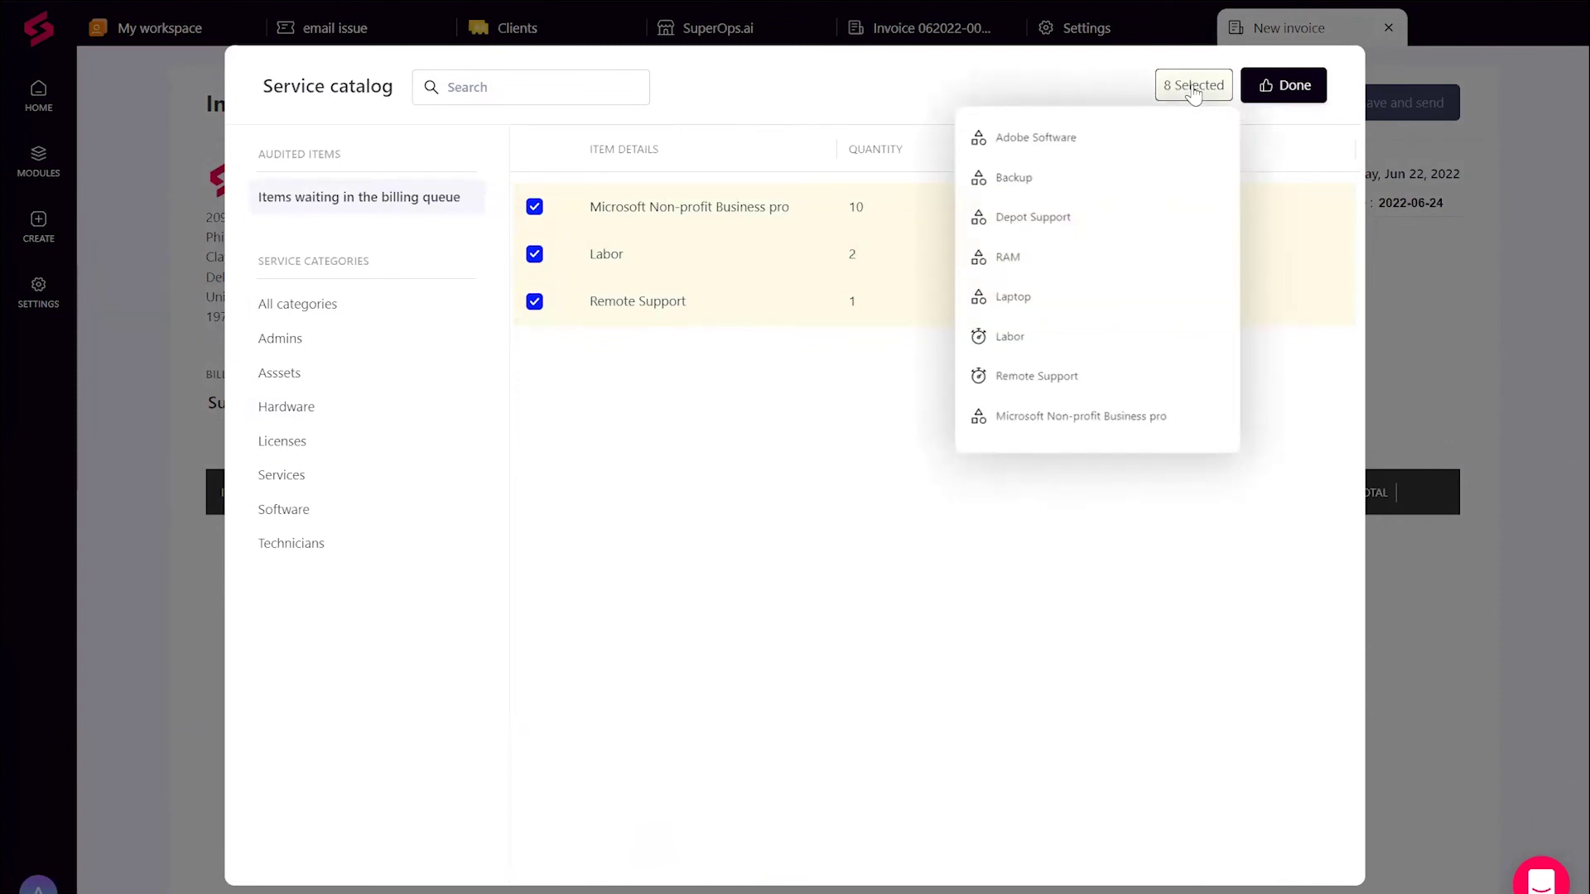
left_click(1285, 85)
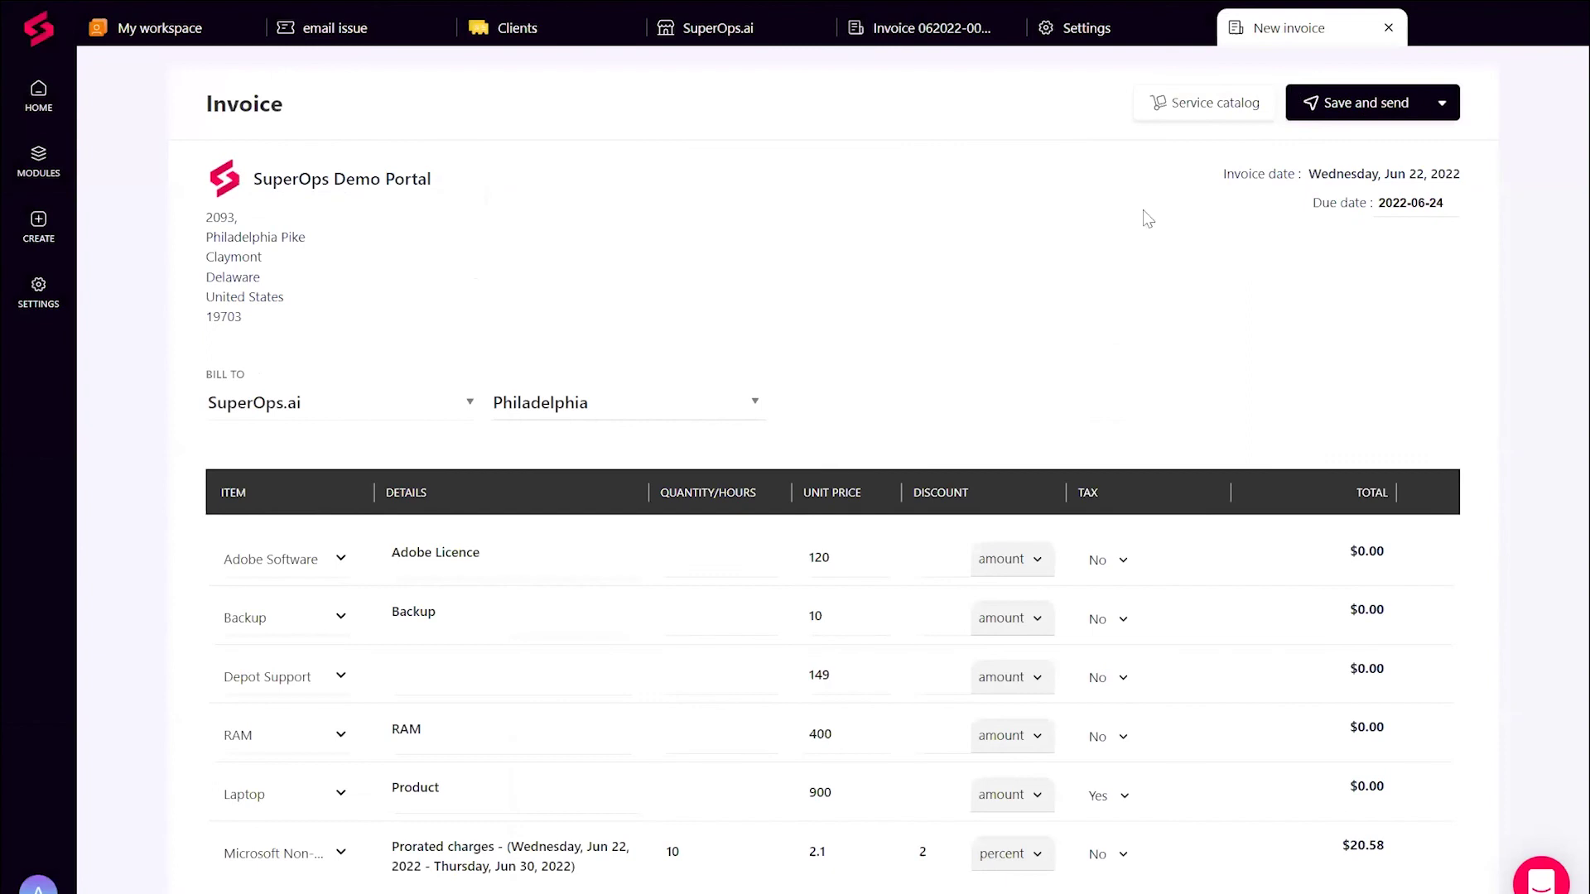
Step: Set the invoice quantities to 4 for Laptop and 5 for RAM
scroll(827, 486, "down", 5)
scroll(766, 315, "up", 5)
scroll(766, 314, "down", 4)
scroll(752, 478, "down", 4)
scroll(752, 479, "up", 3)
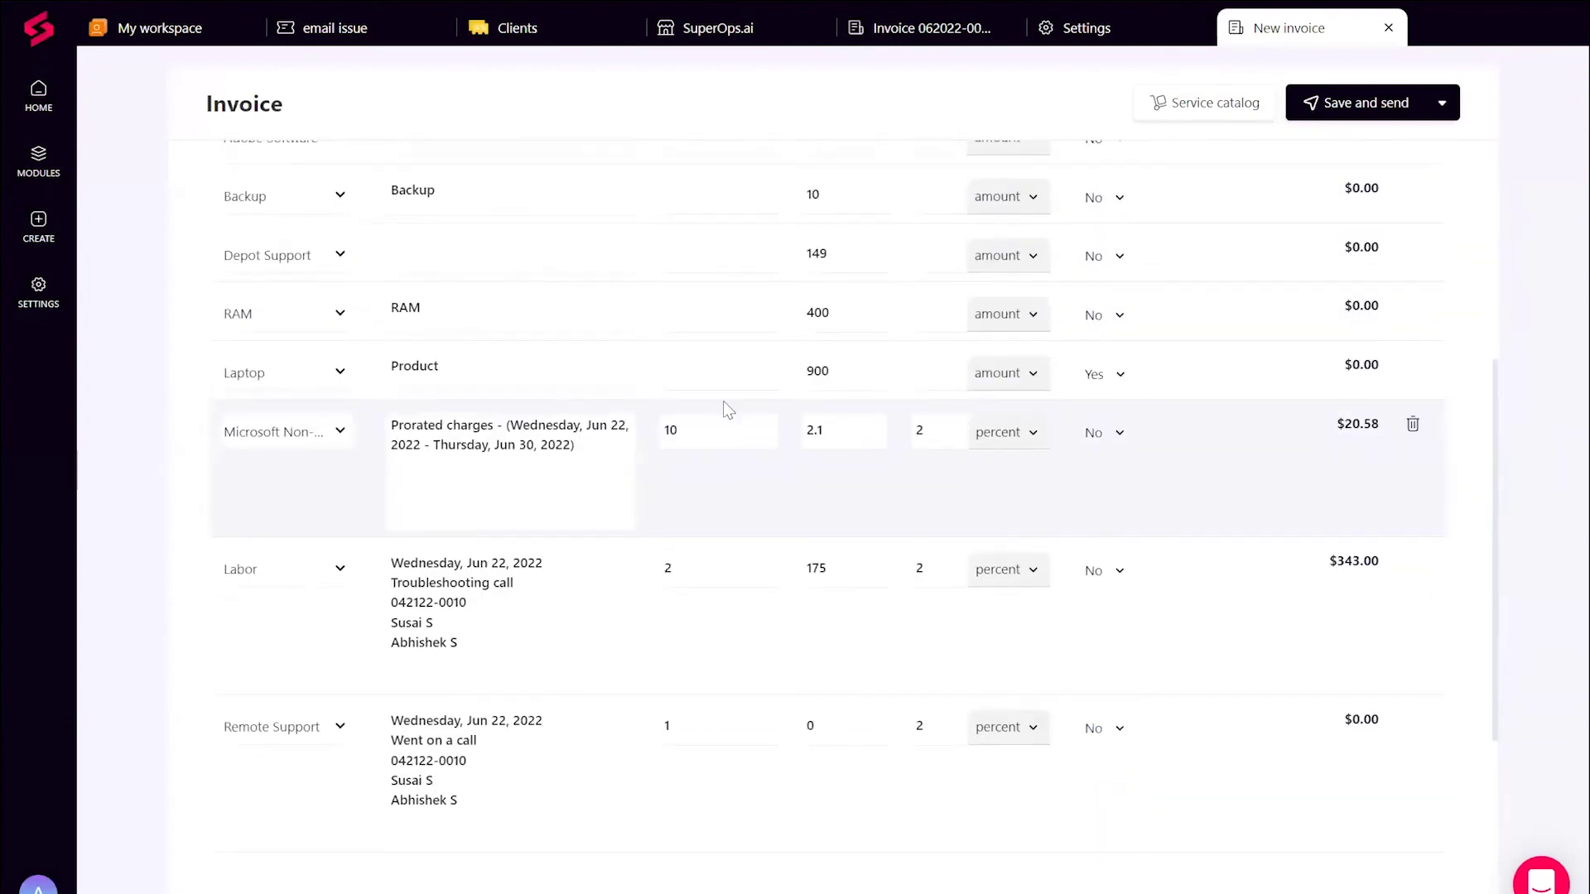
left_click(721, 385)
type("4")
left_click(704, 316)
type("5")
Step: Set the invoice quantities to 2 for Adobe Software, 3 for Backup and 4 for Depot Support
left_click(703, 248)
scroll(703, 241, "up", 2)
type("2")
left_click(700, 287)
type("3")
left_click(698, 347)
type("4")
Step: Enter "Desc" as the Depot Support line's details and look over the invoice's lines and totals
left_click(592, 354)
type("Desc")
scroll(1182, 274, "down", 5)
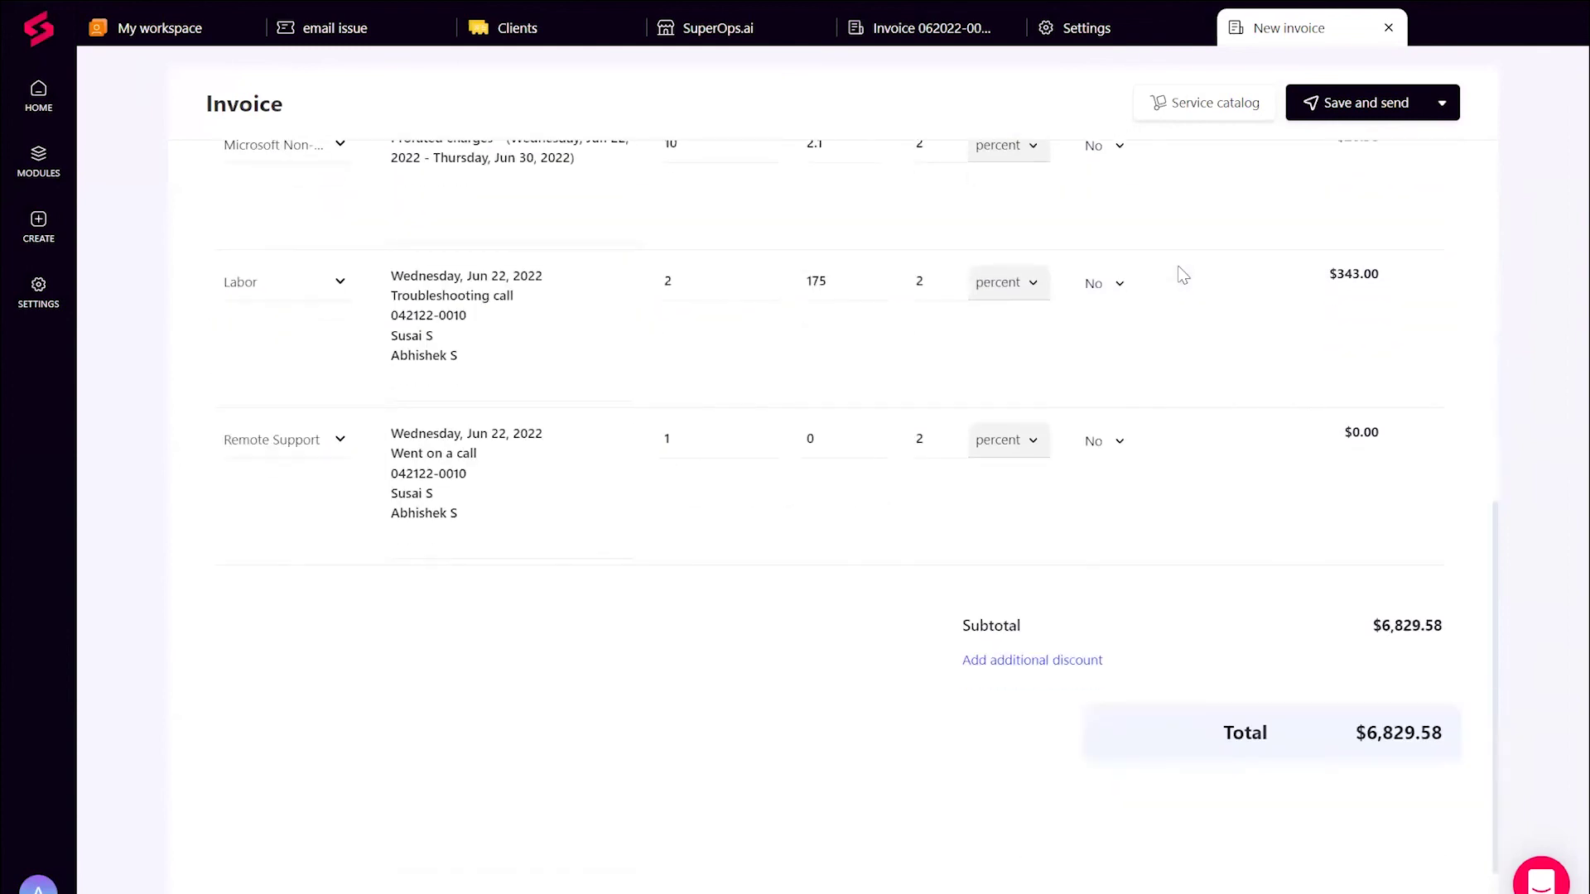
scroll(1183, 275, "up", 5)
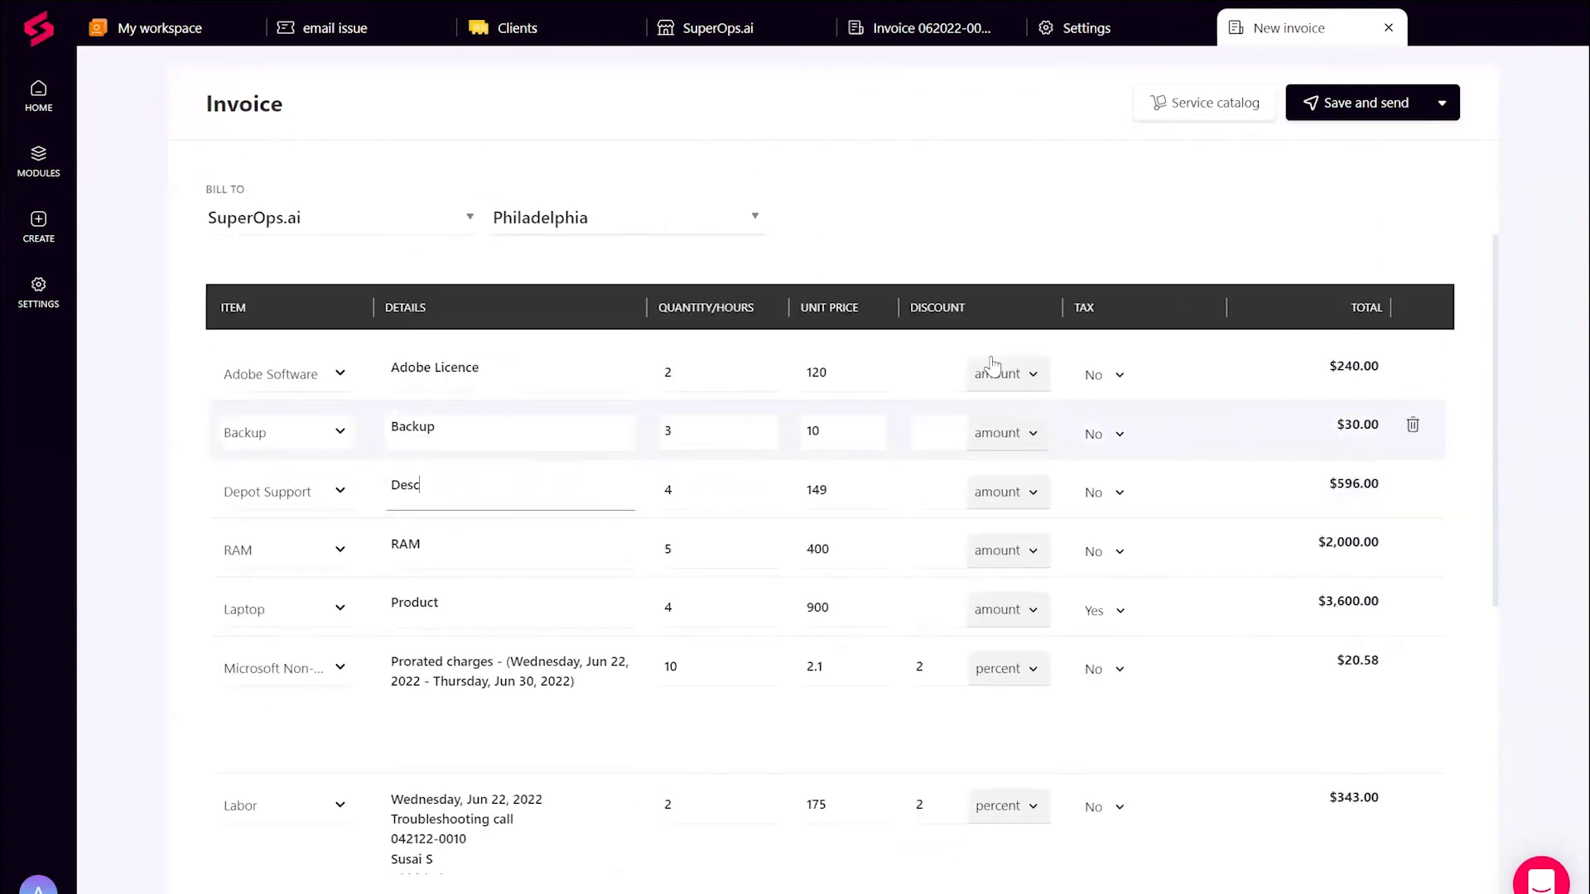
scroll(994, 362, "up", 2)
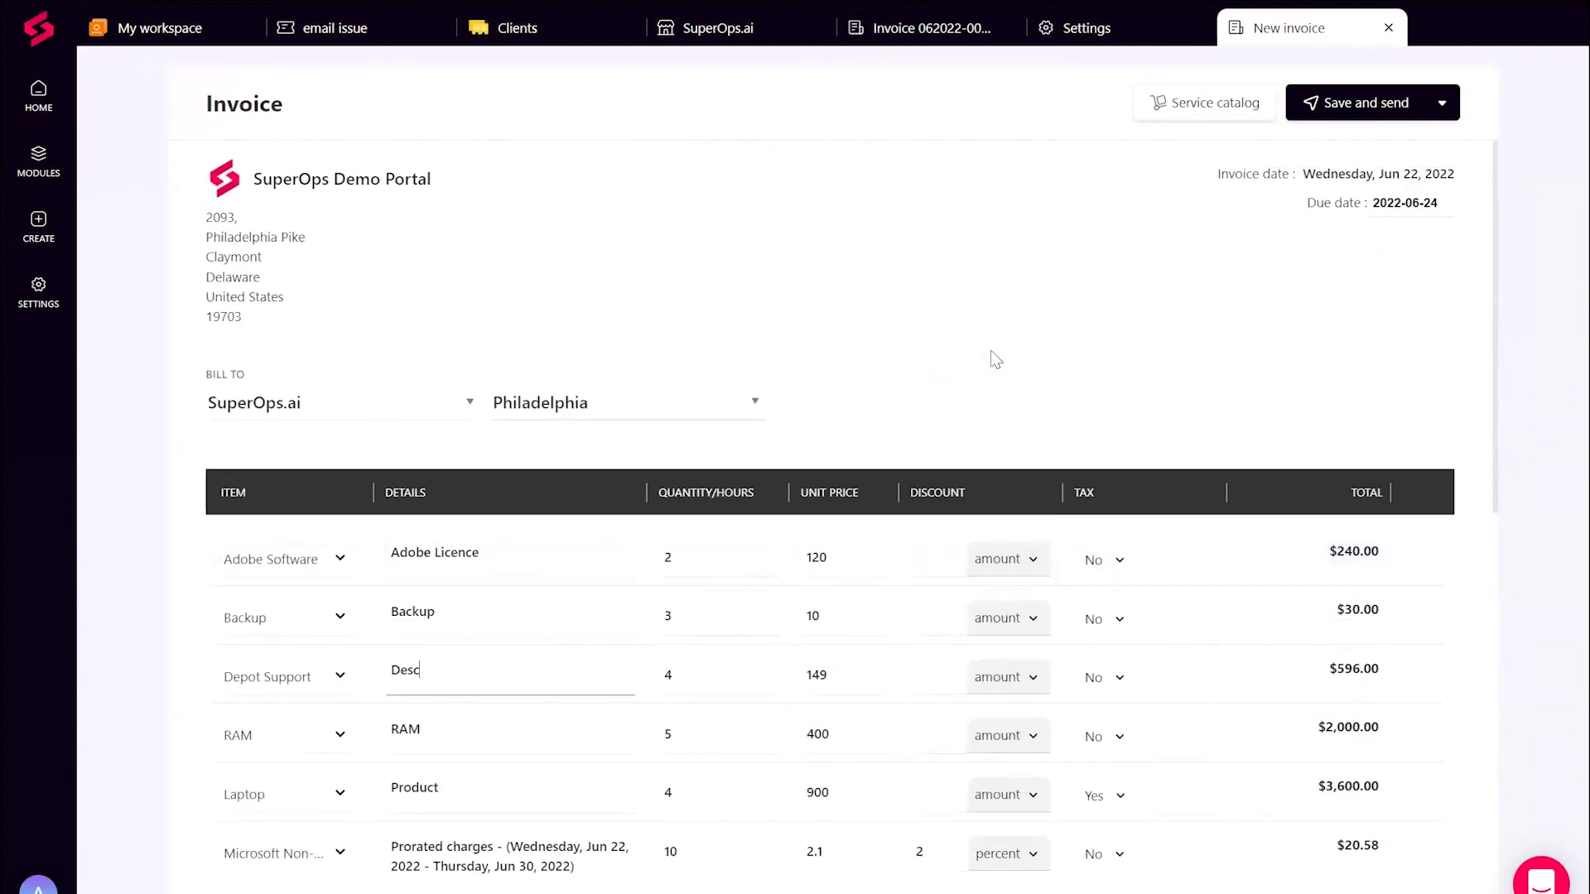
scroll(993, 360, "down", 5)
scroll(994, 360, "up", 5)
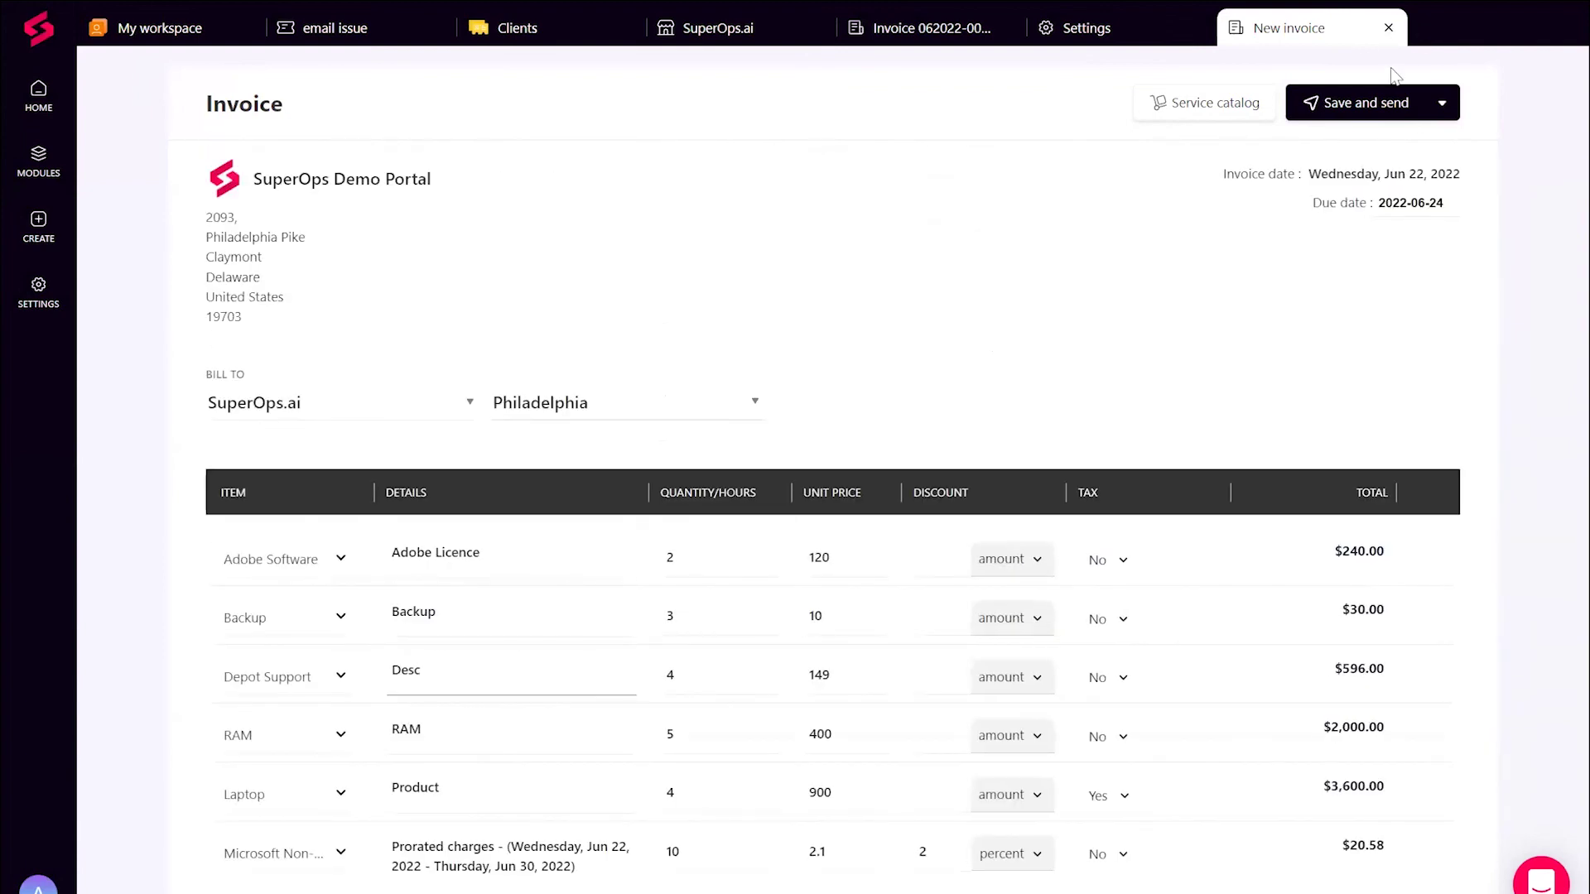
Step: Check the available save options, and save and send the new invoice to the client
left_click(1441, 103)
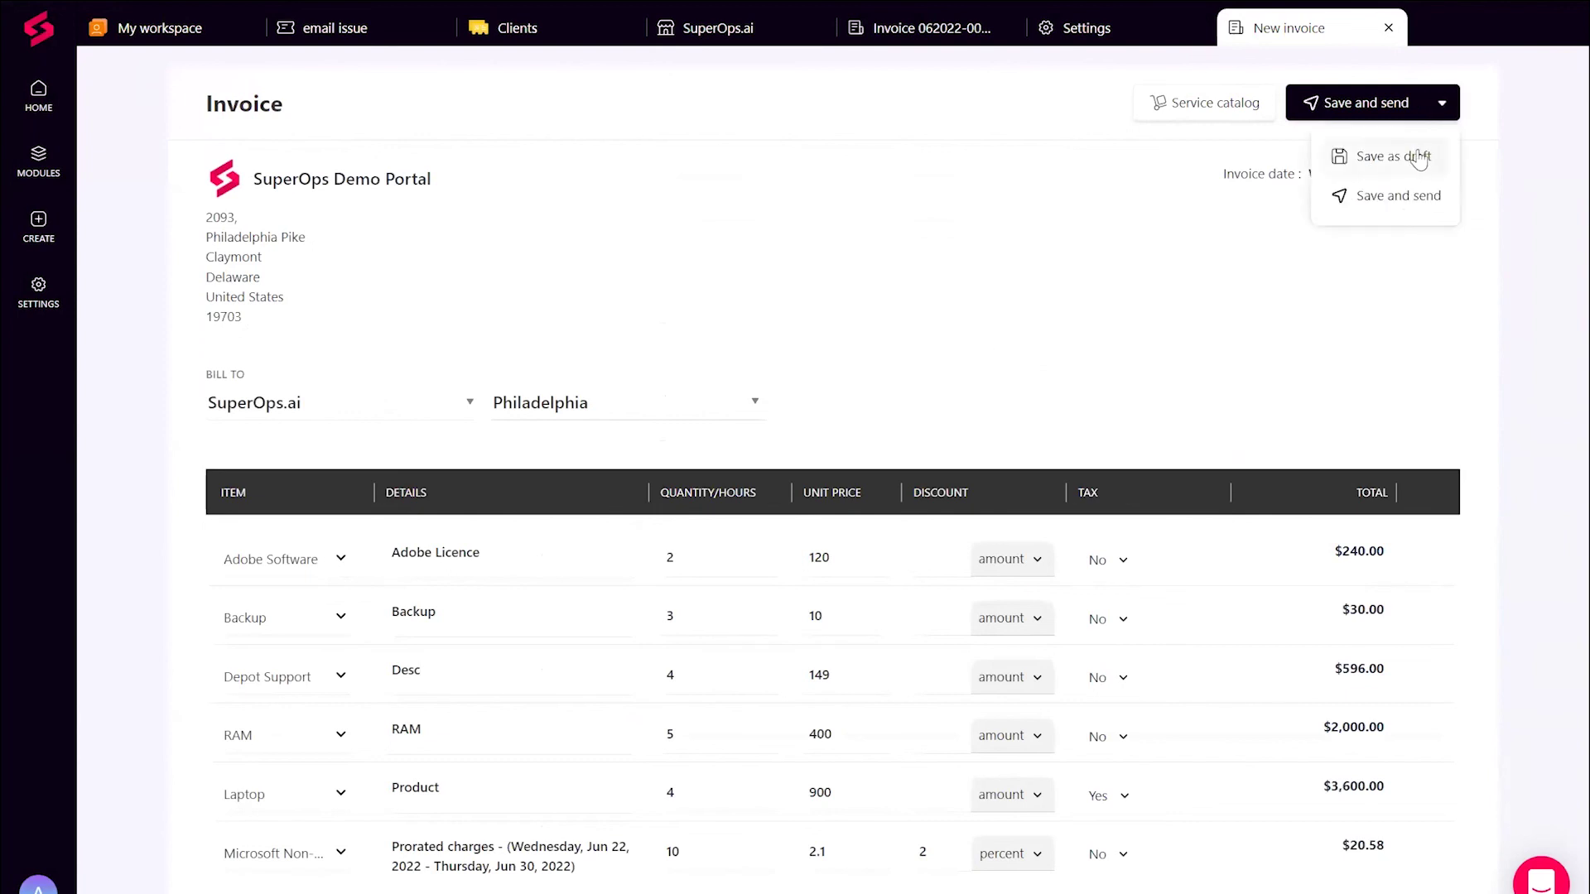
left_click(1211, 250)
left_click(1343, 106)
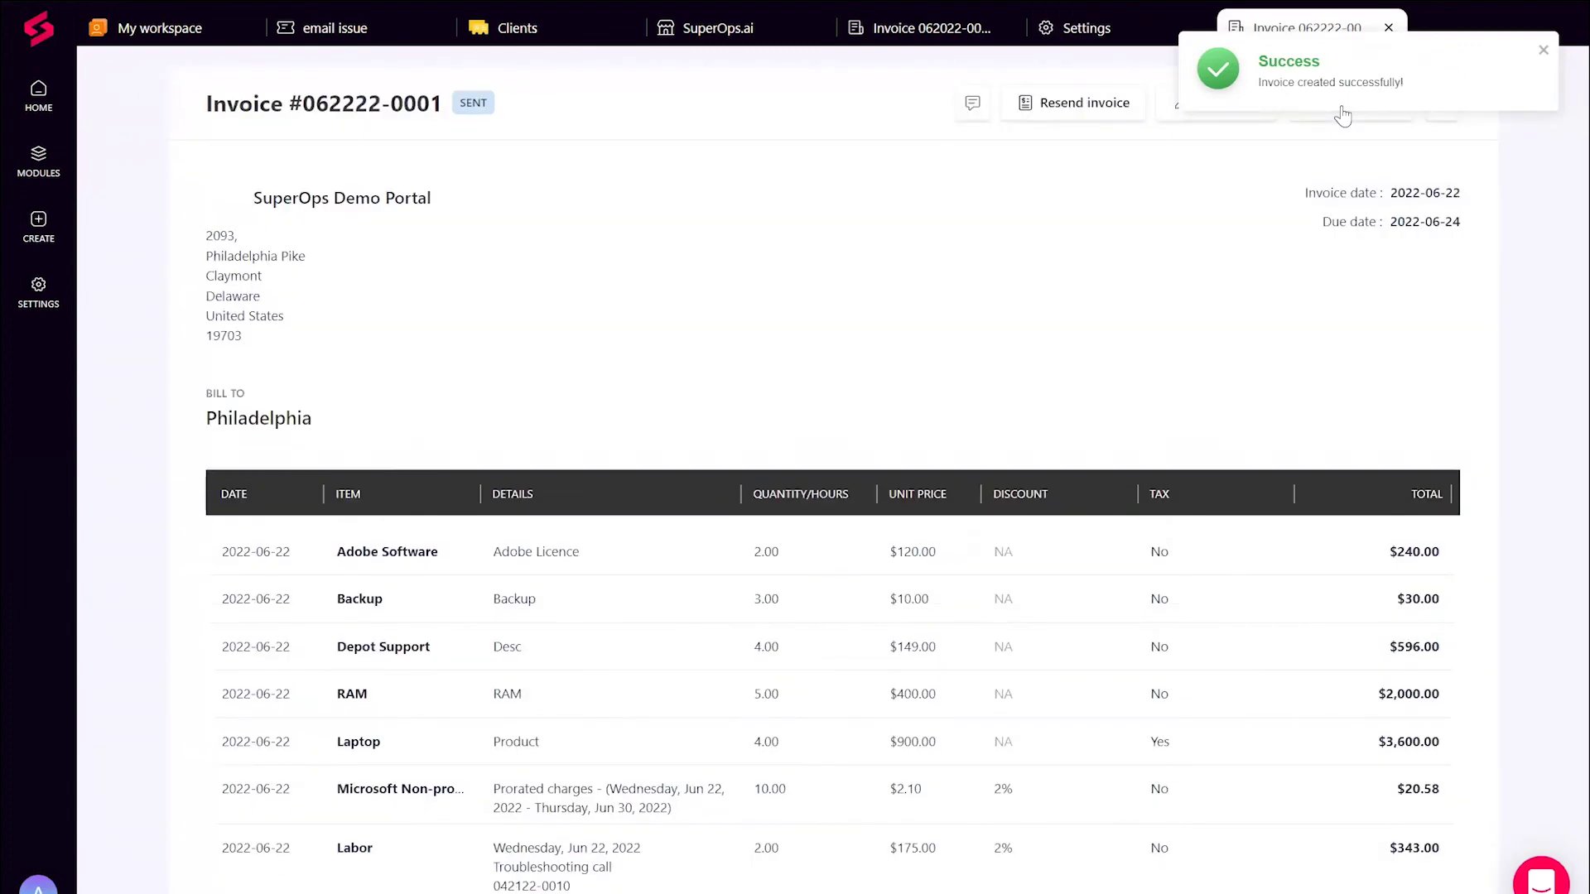
Step: View the email conversation of the newly sent invoice and close it
left_click(977, 108)
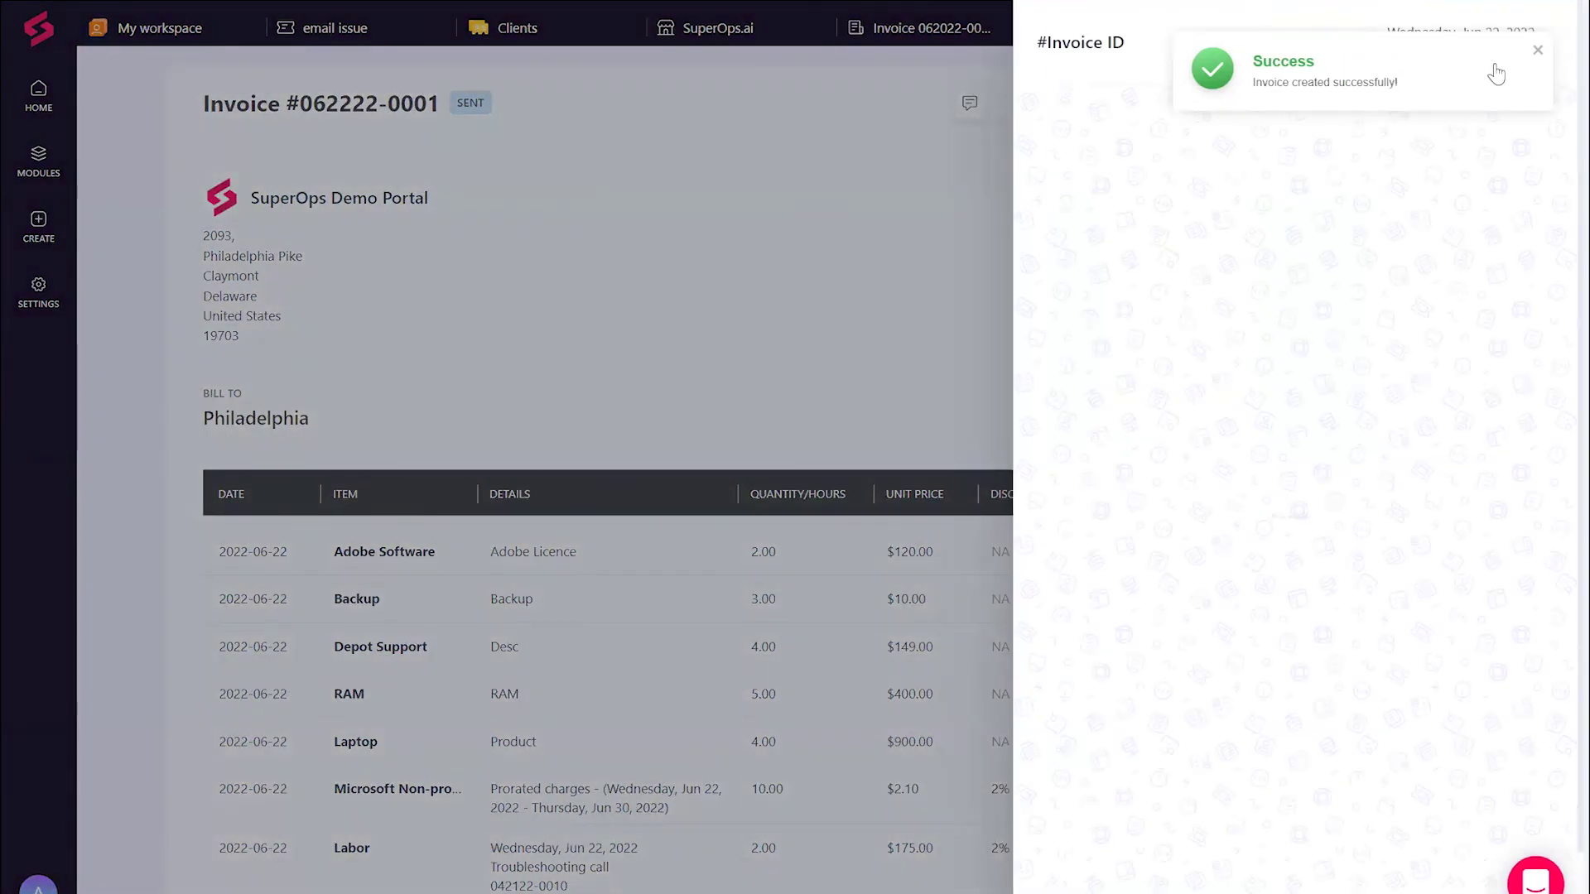
left_click(1537, 50)
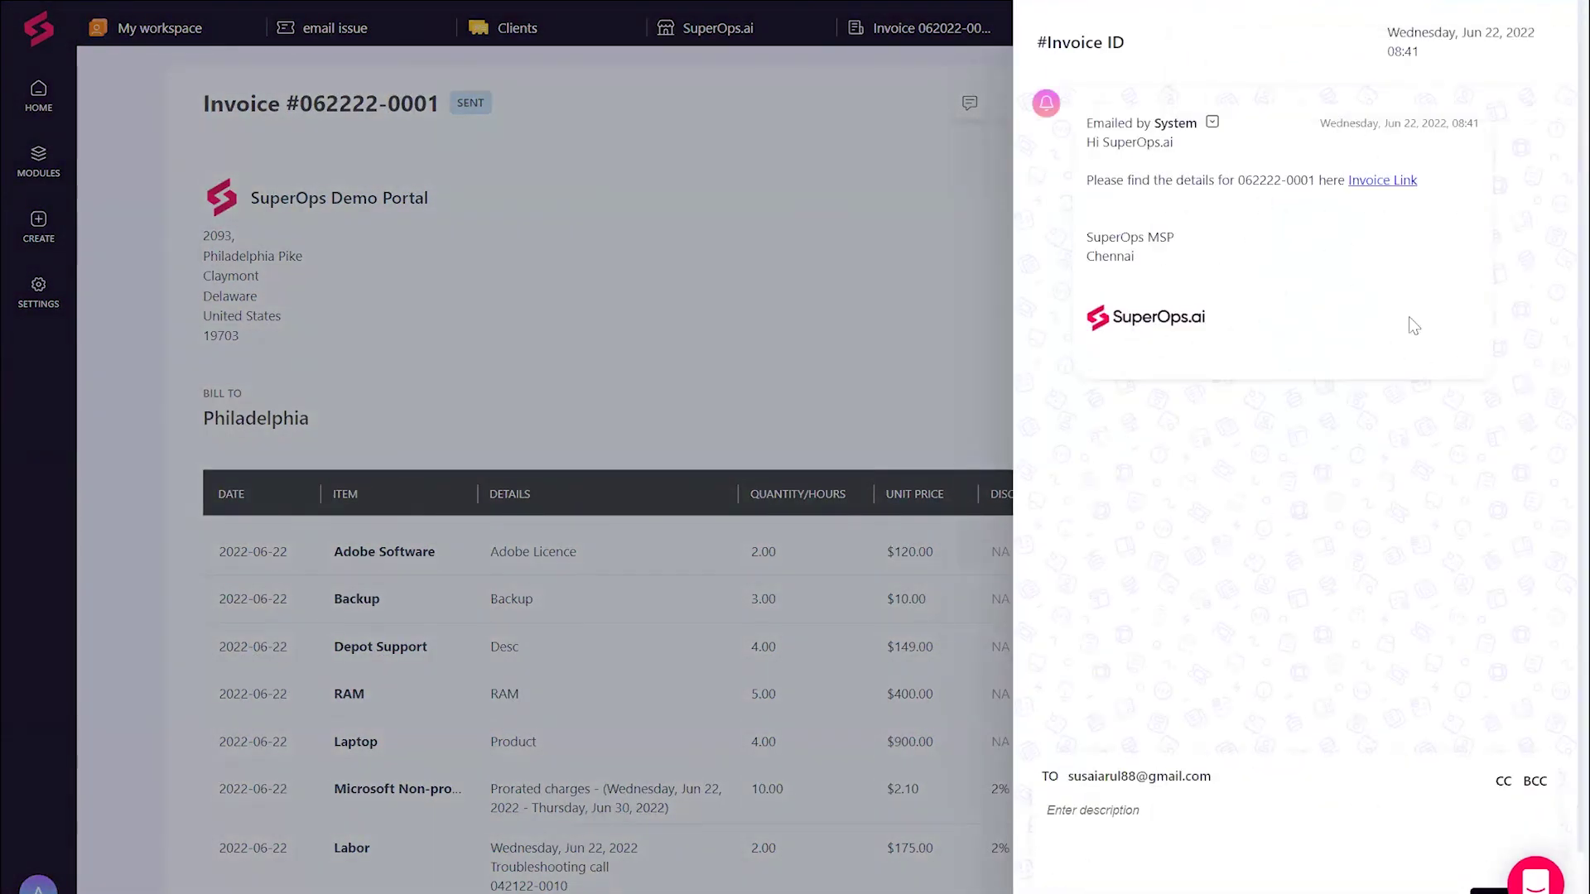
left_click(793, 365)
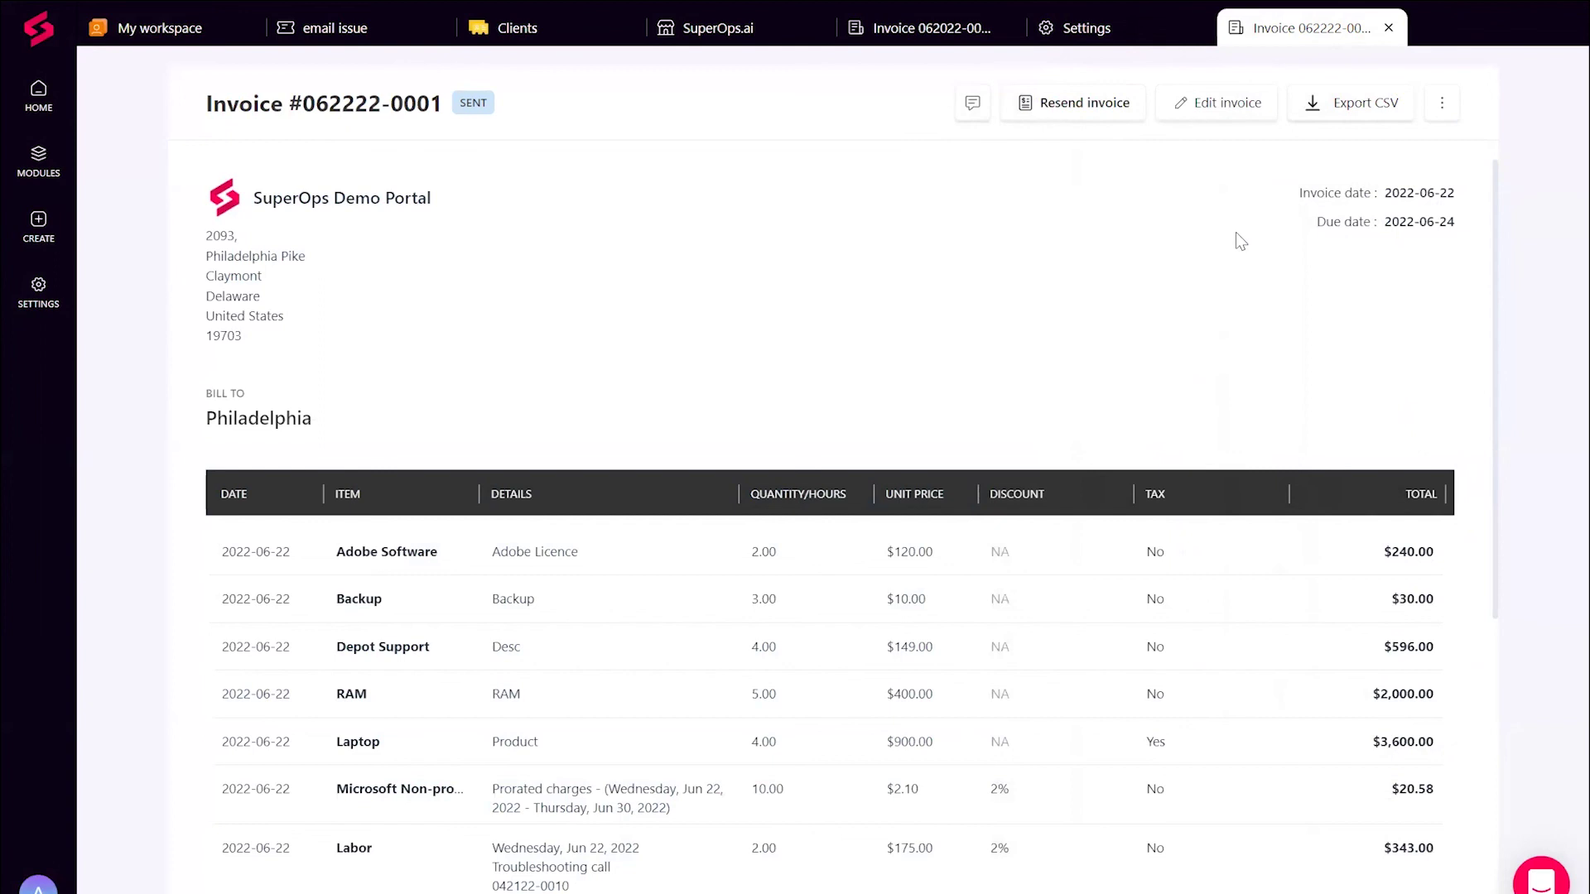
Step: Switch to the presentation window showing the slide "How can you automate client billings and save time?"
key("super+Tab")
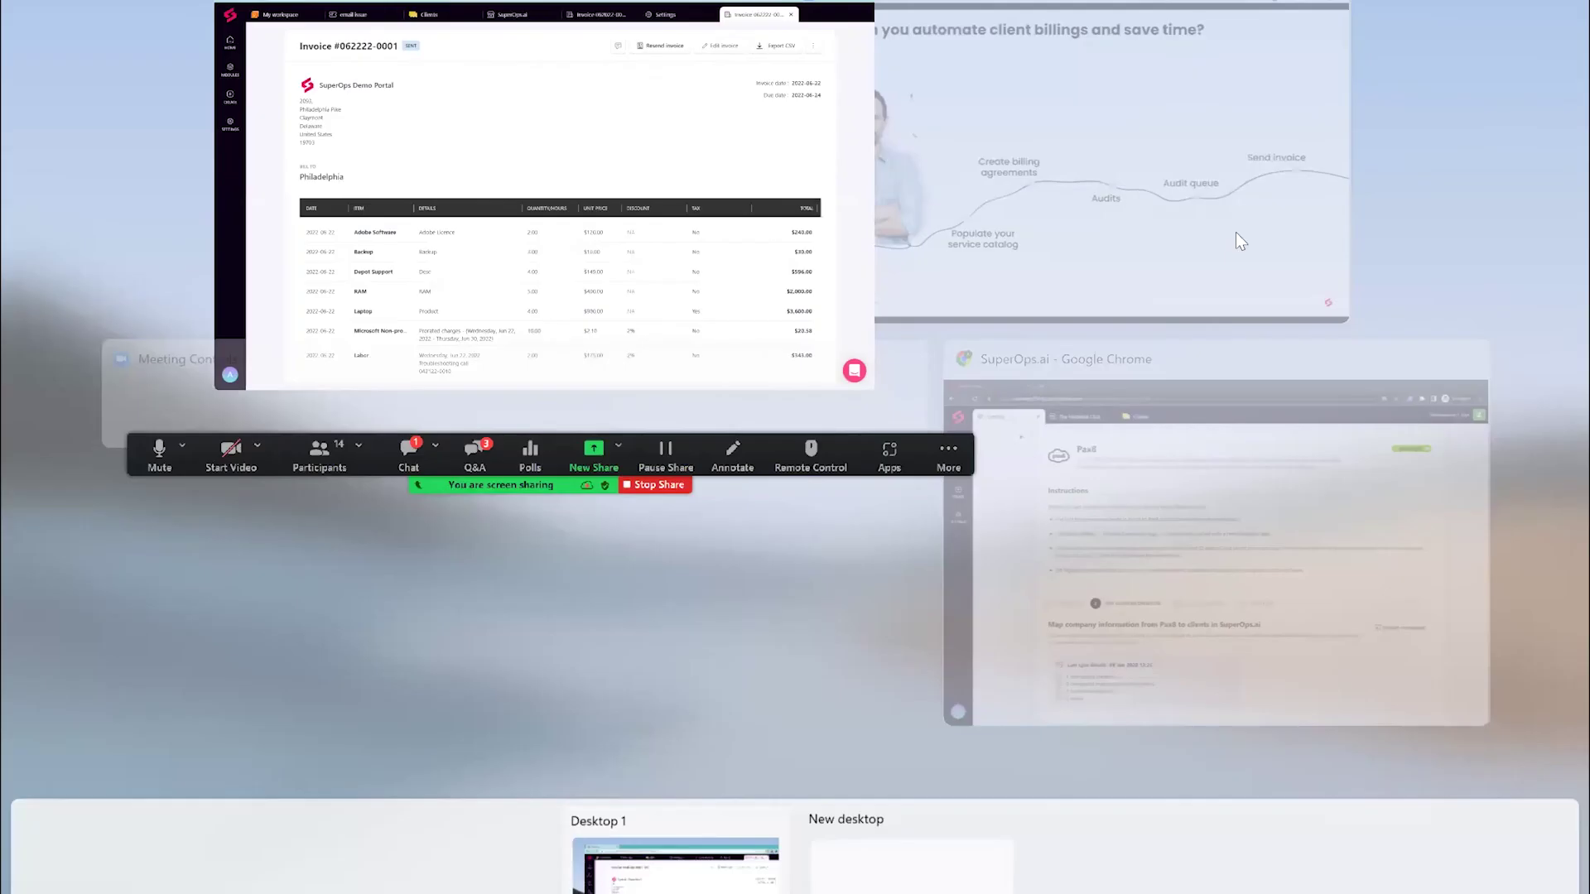
right_click(924, 262)
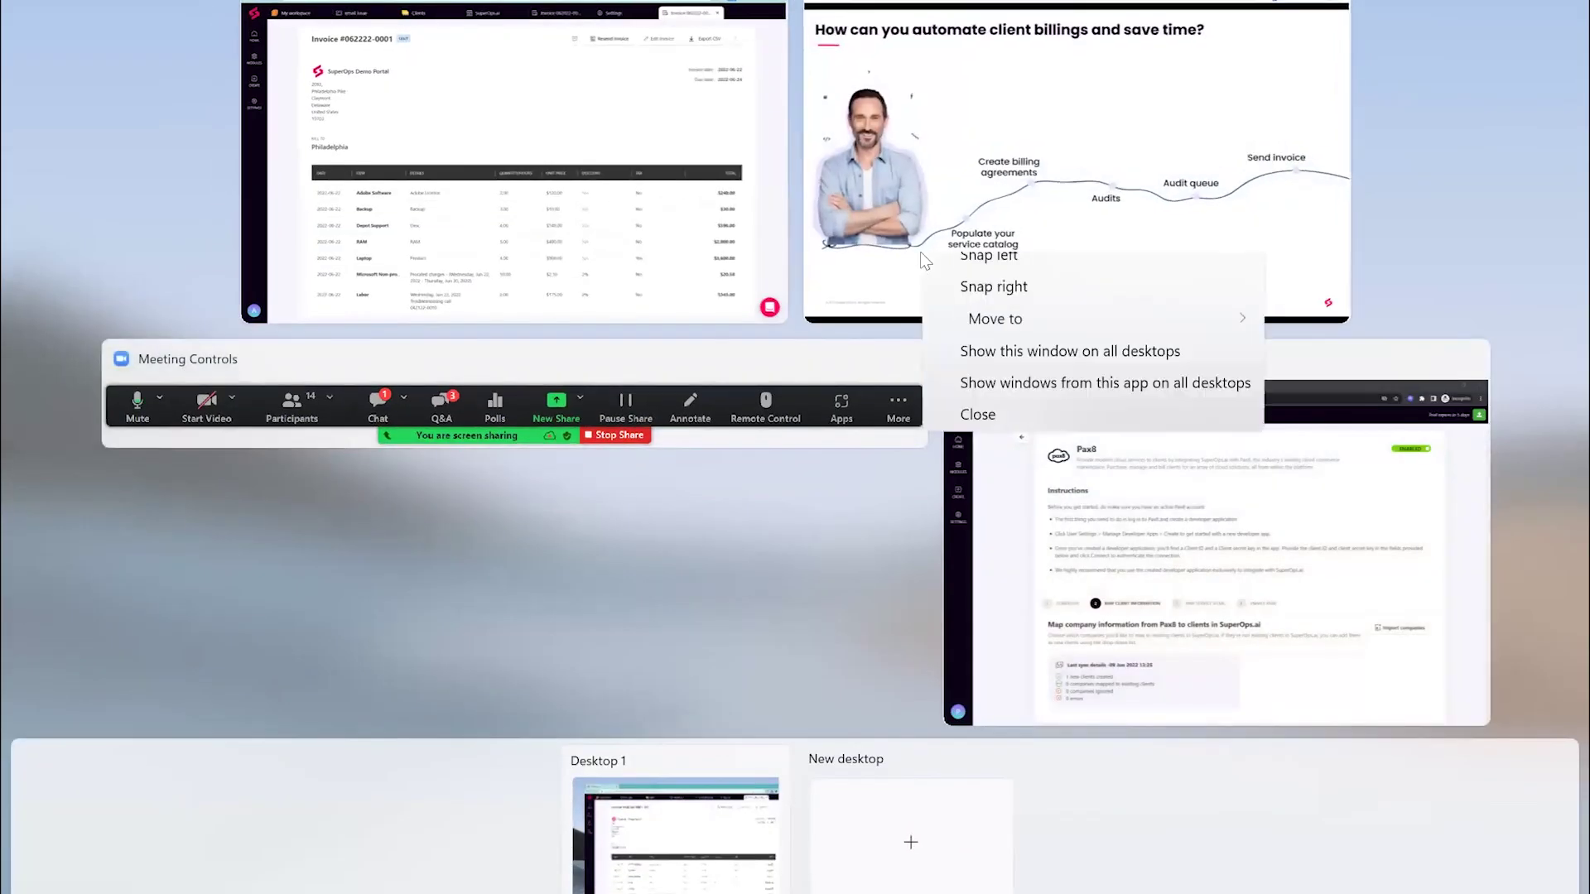
key("Escape")
left_click(890, 95)
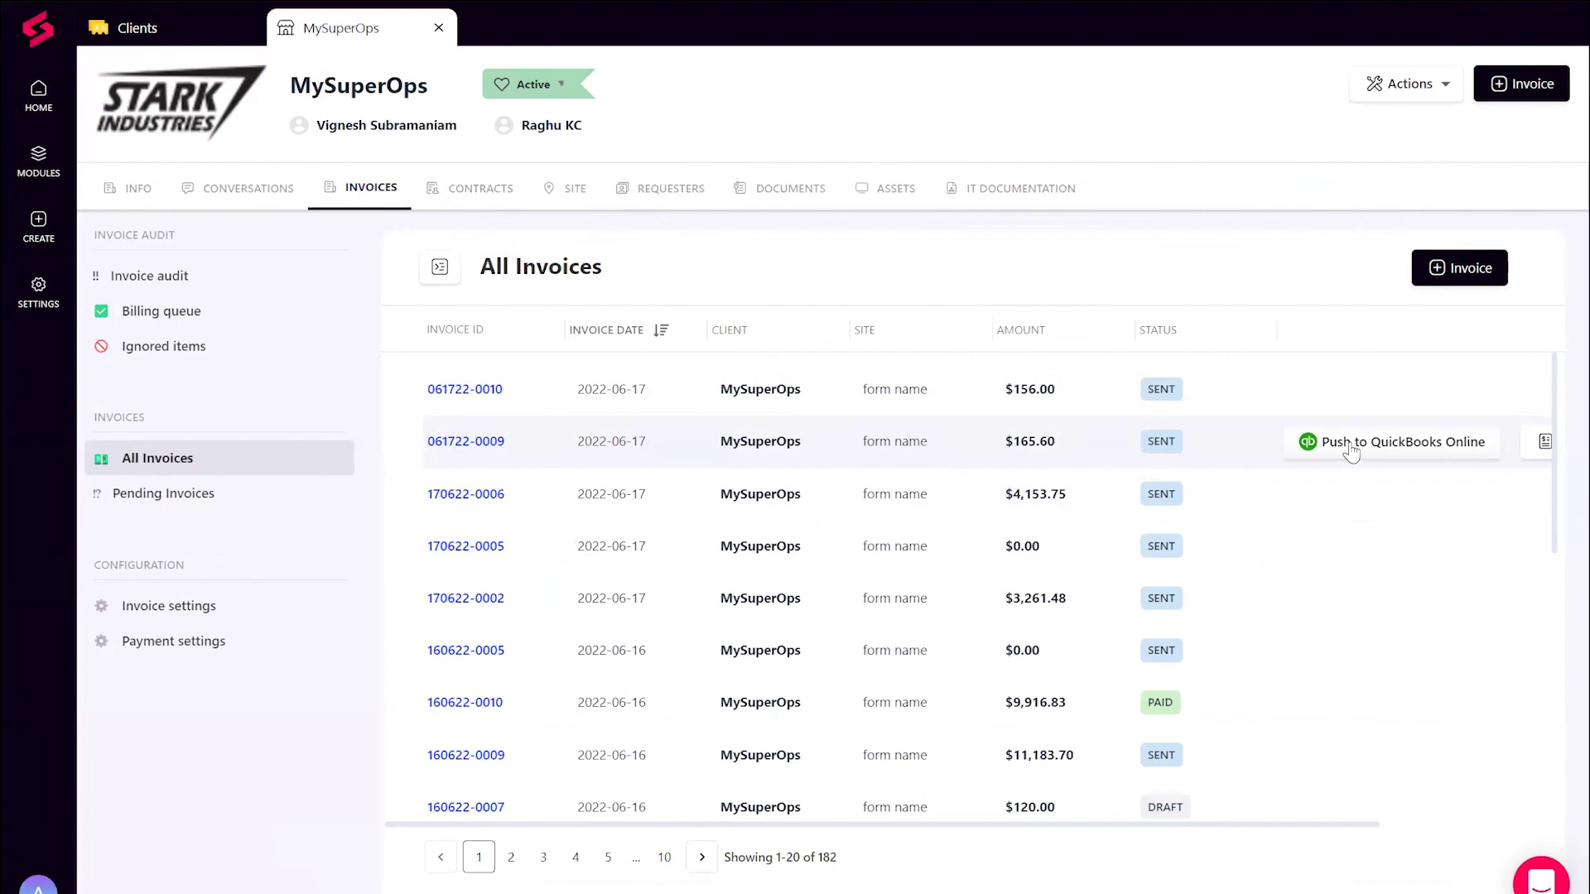
left_click(208, 613)
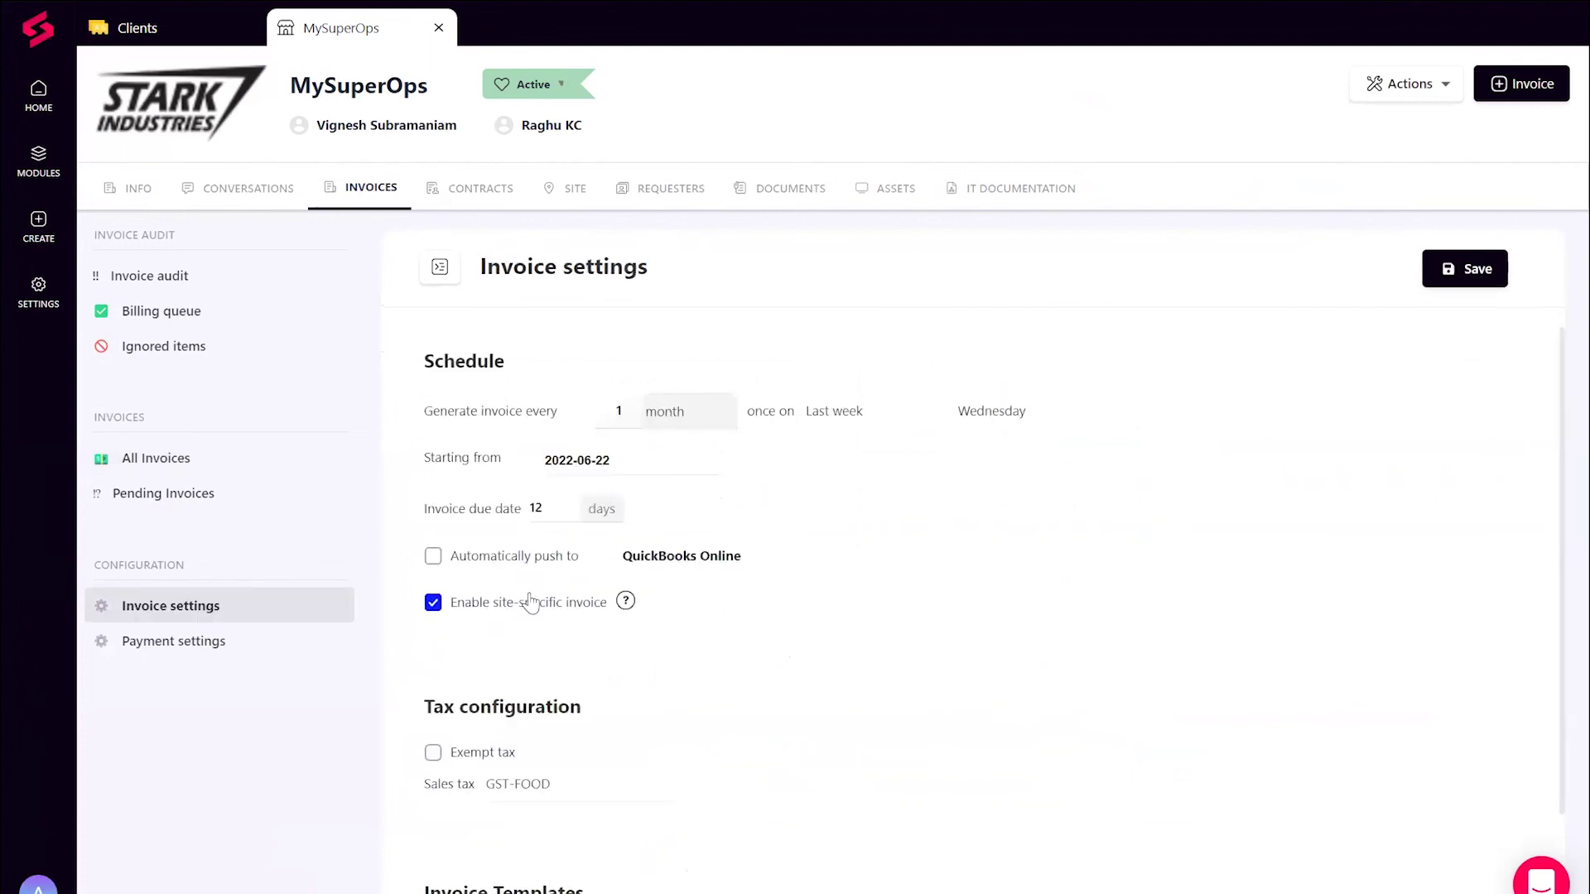
scroll(522, 644, "down", 1)
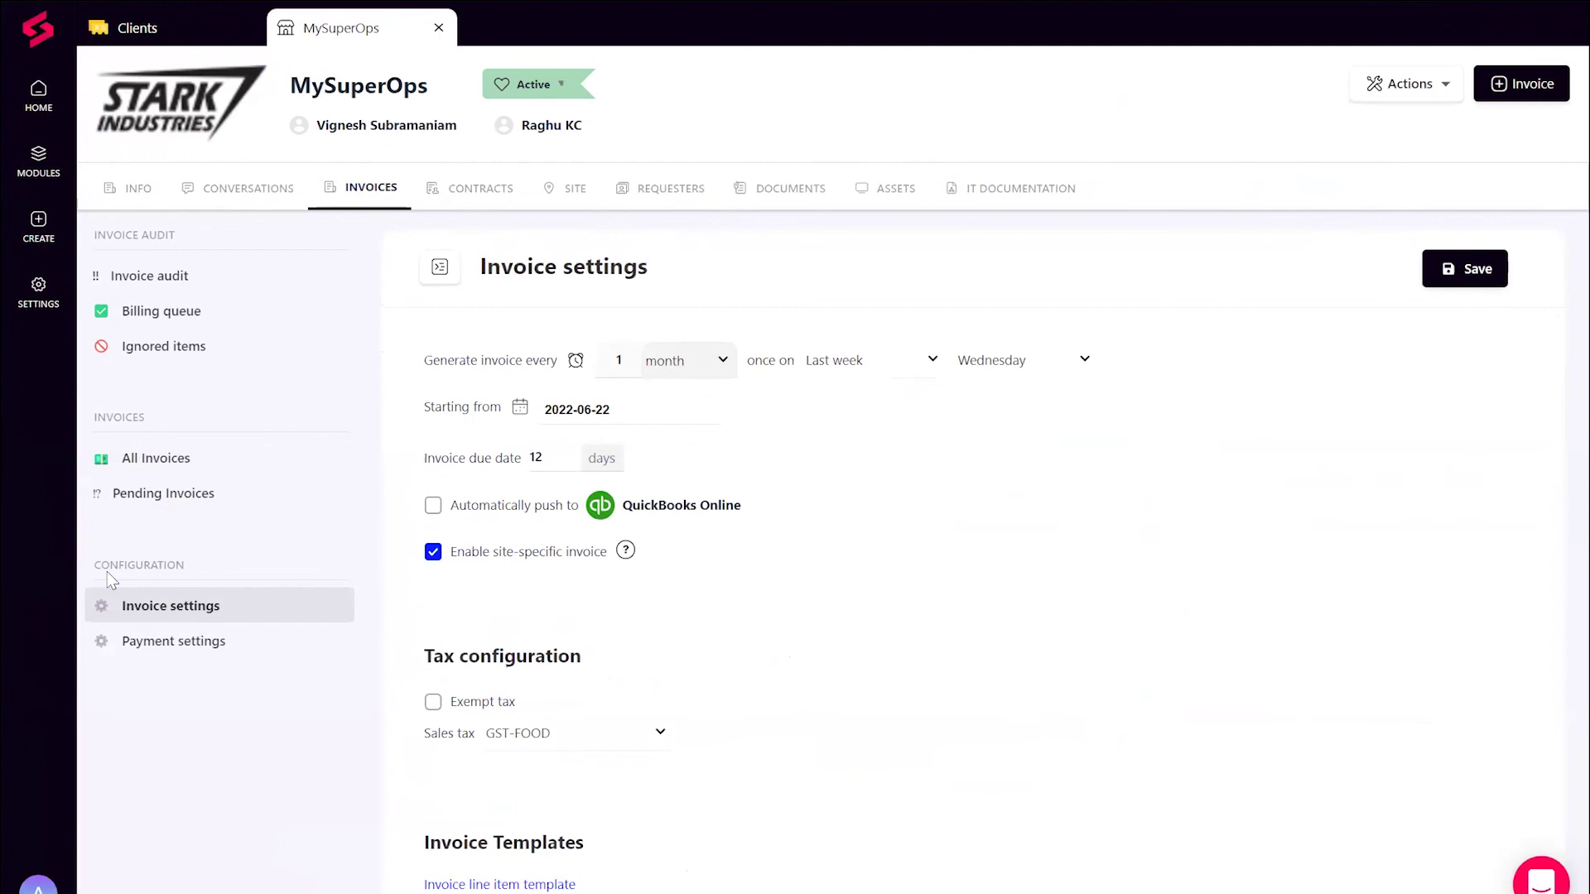
left_click(147, 465)
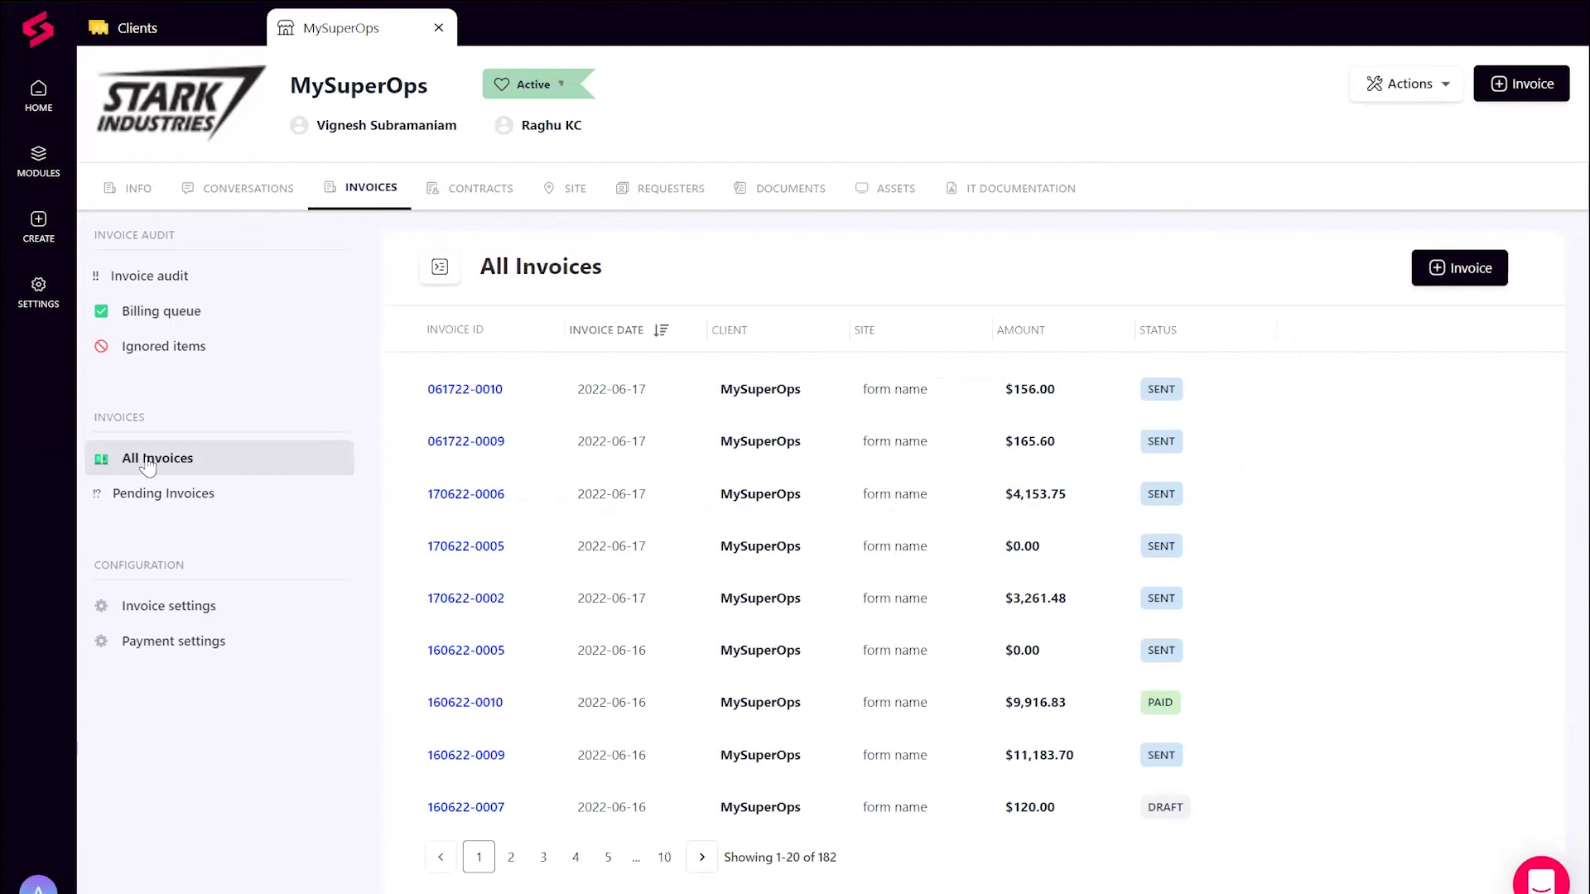
mouse_move(1181, 376)
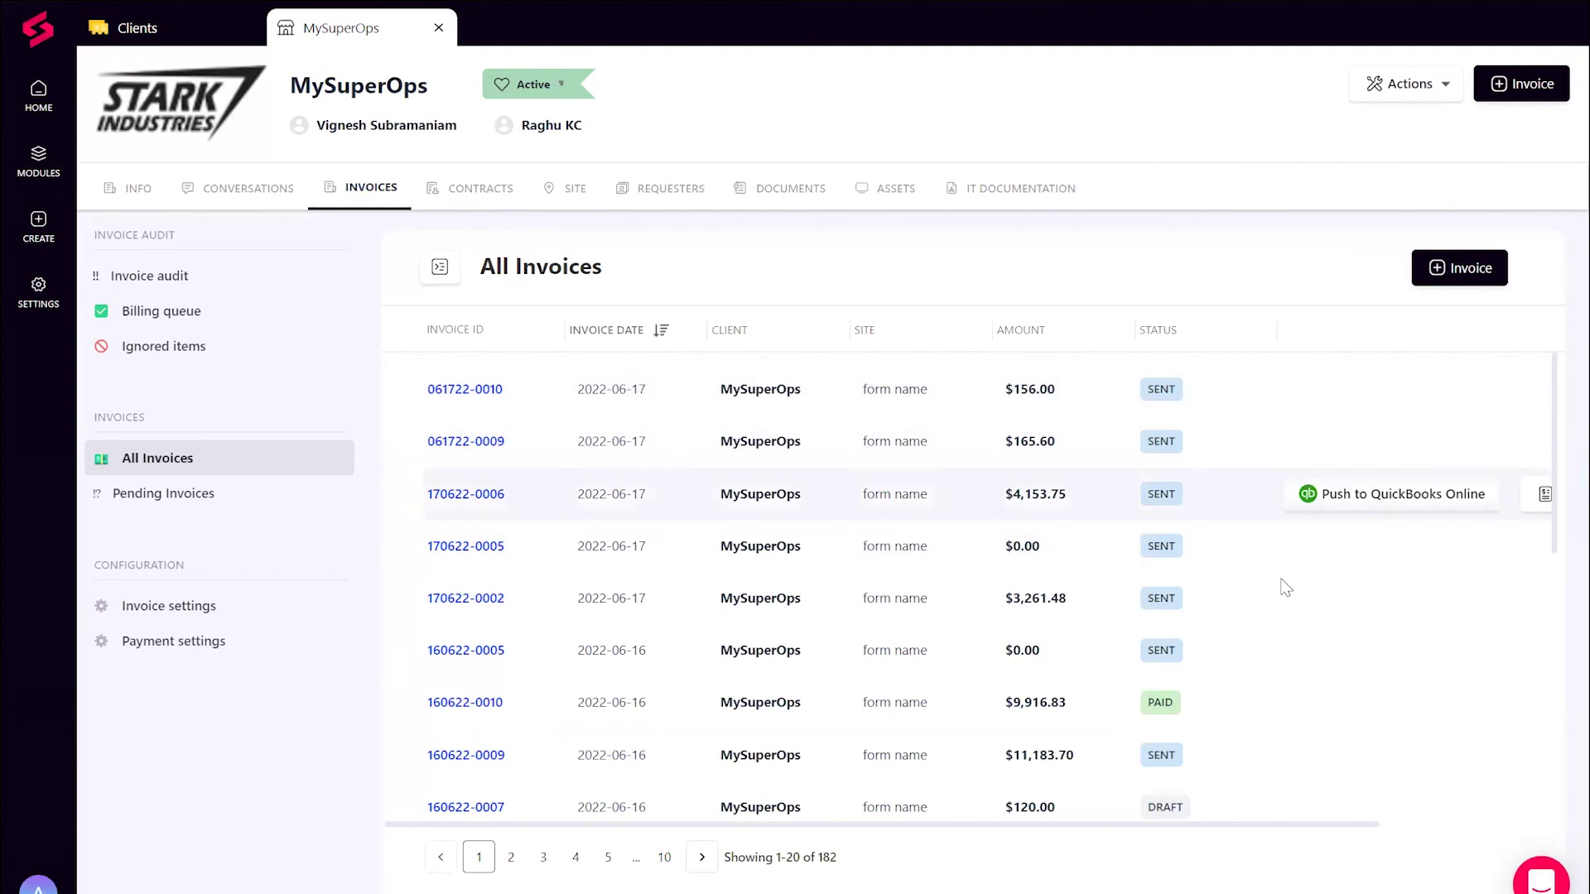
scroll(1285, 588, "down", 1)
scroll(1285, 588, "down", 6)
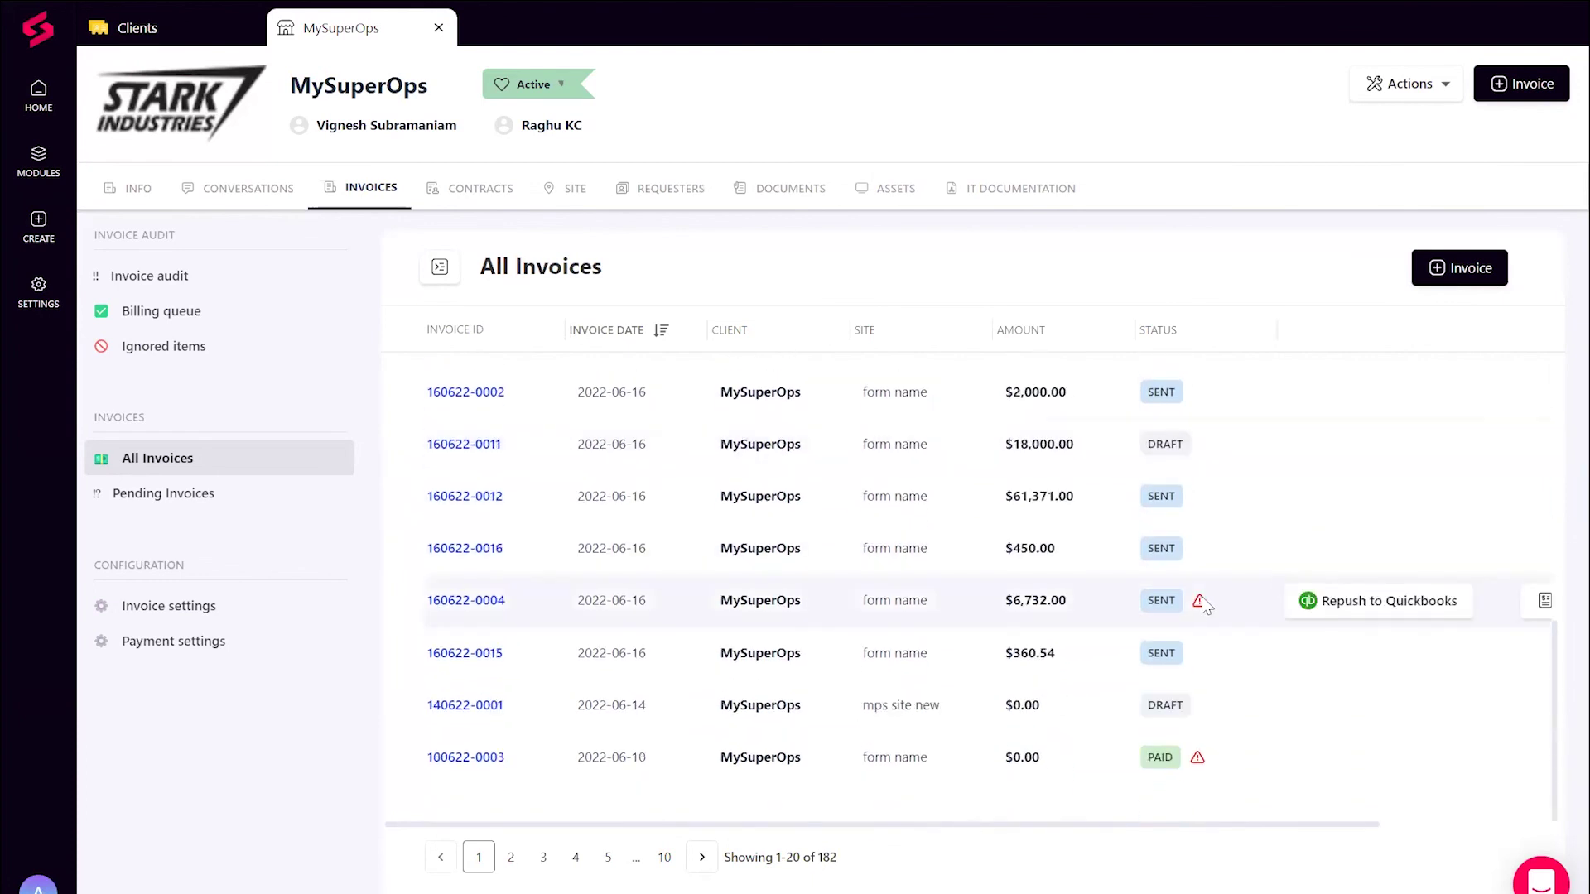
mouse_move(1202, 607)
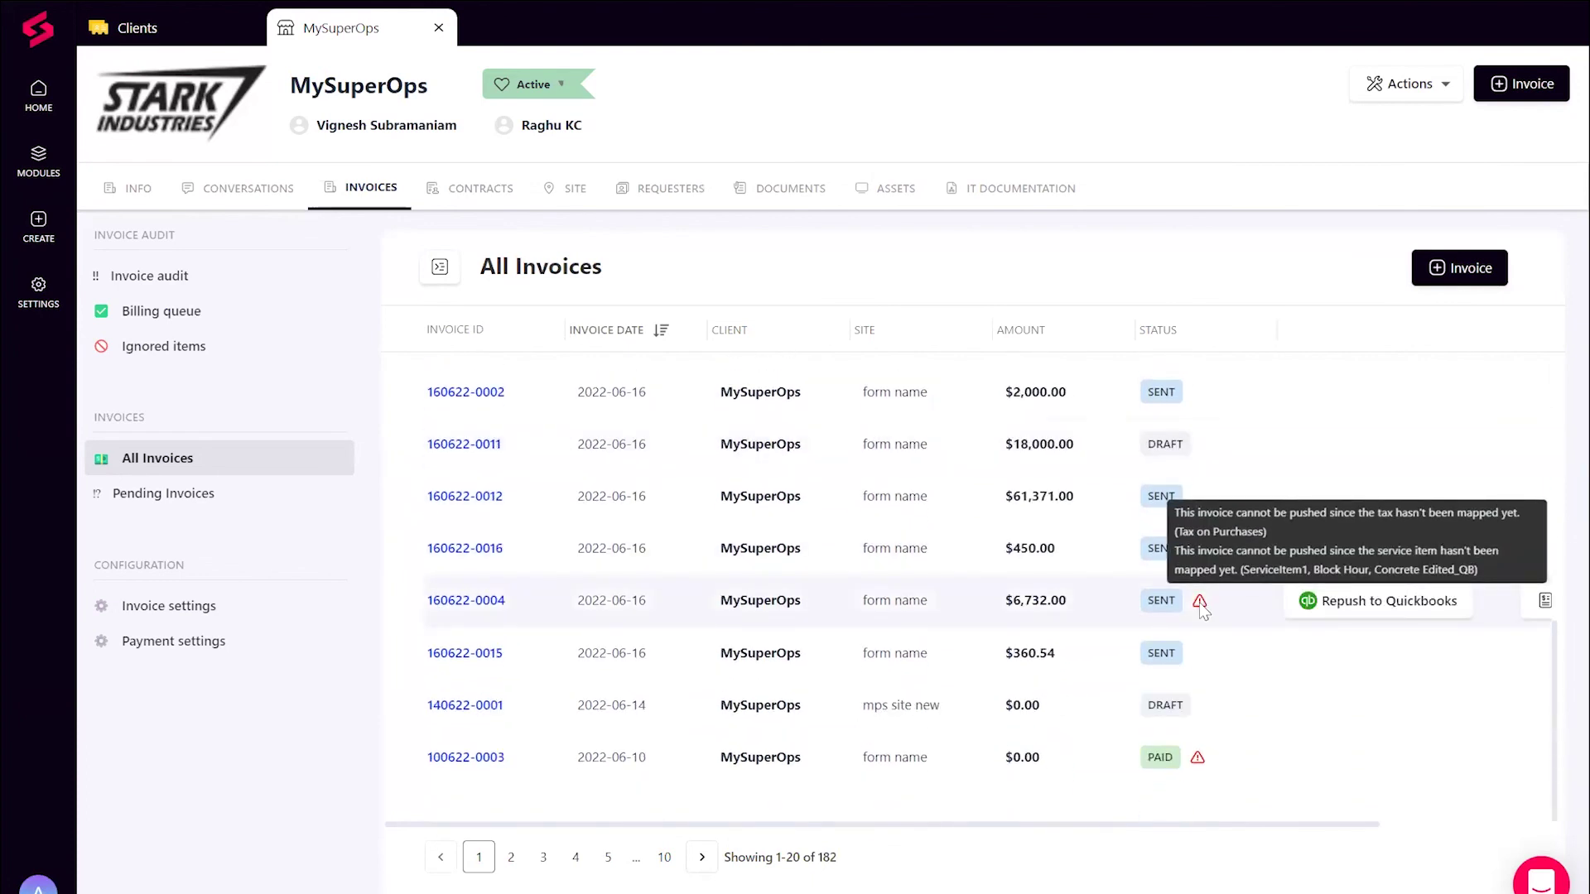